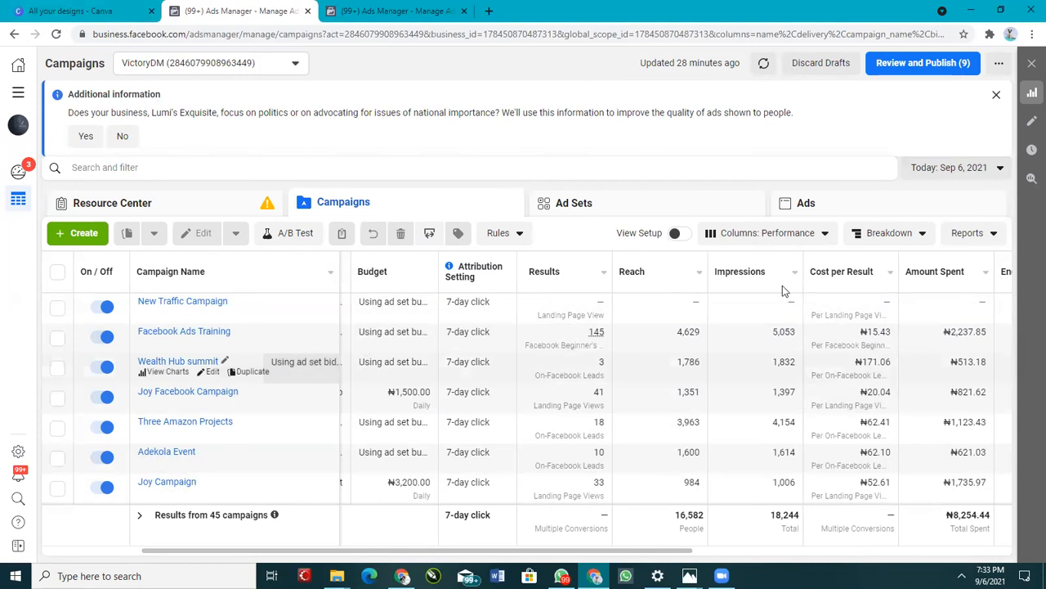
Step: Set the campaigns report date range to Sep 4 – Sep 6, 2021
{"action": "left_click", "coordinate": [927, 168]}
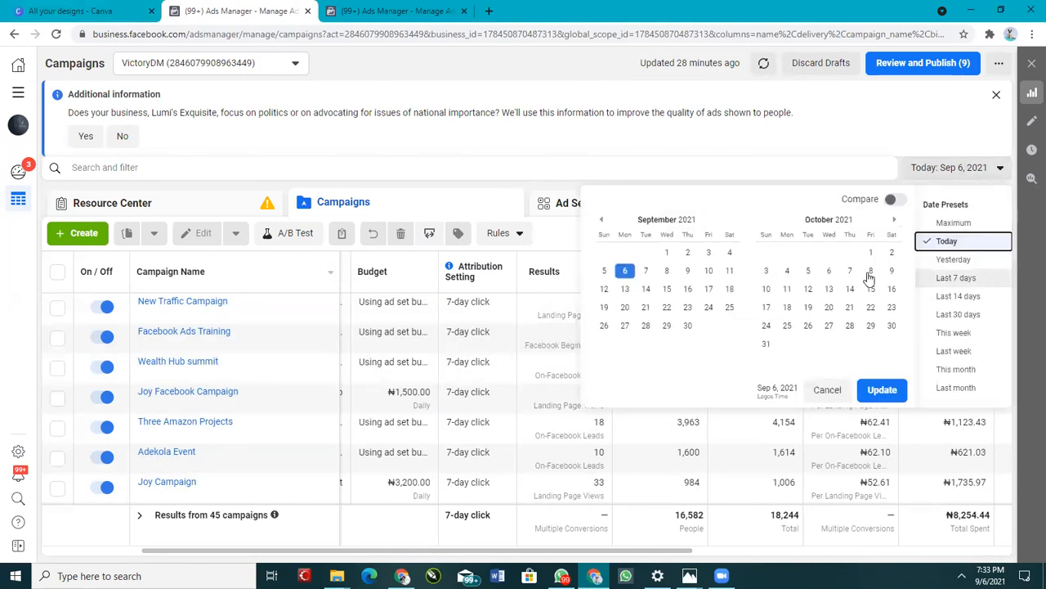
{"action": "left_click", "coordinate": [726, 253]}
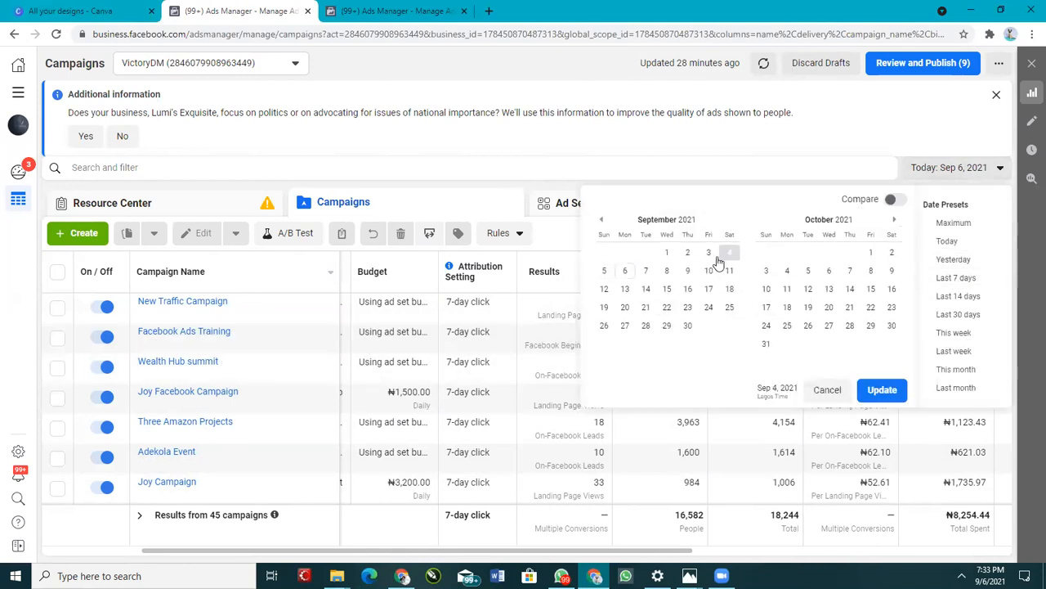
{"action": "left_click", "coordinate": [625, 270]}
{"action": "left_click", "coordinate": [869, 392]}
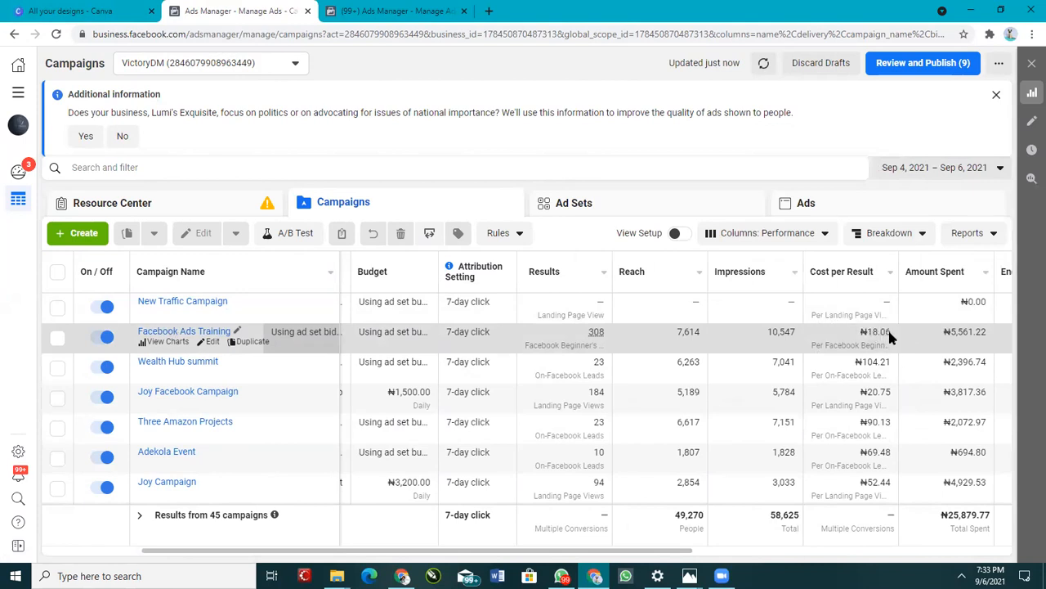
Step: Turn off the Facebook Ads Training campaign and view its conversions breakdown
{"action": "left_click", "coordinate": [107, 337]}
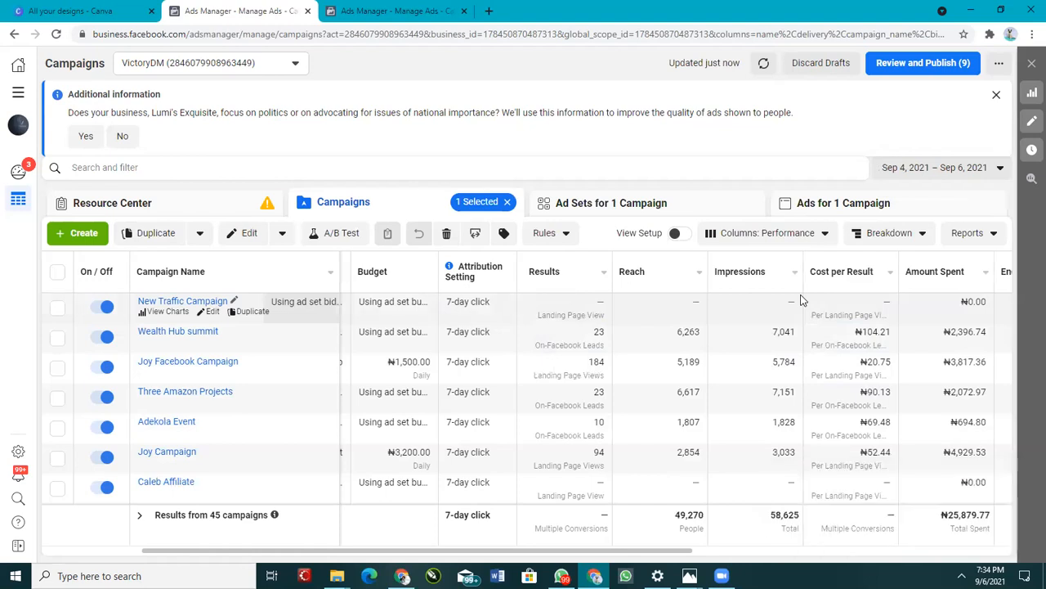
{"action": "scroll", "coordinate": [630, 459], "scroll_direction": "down", "scroll_amount": 5}
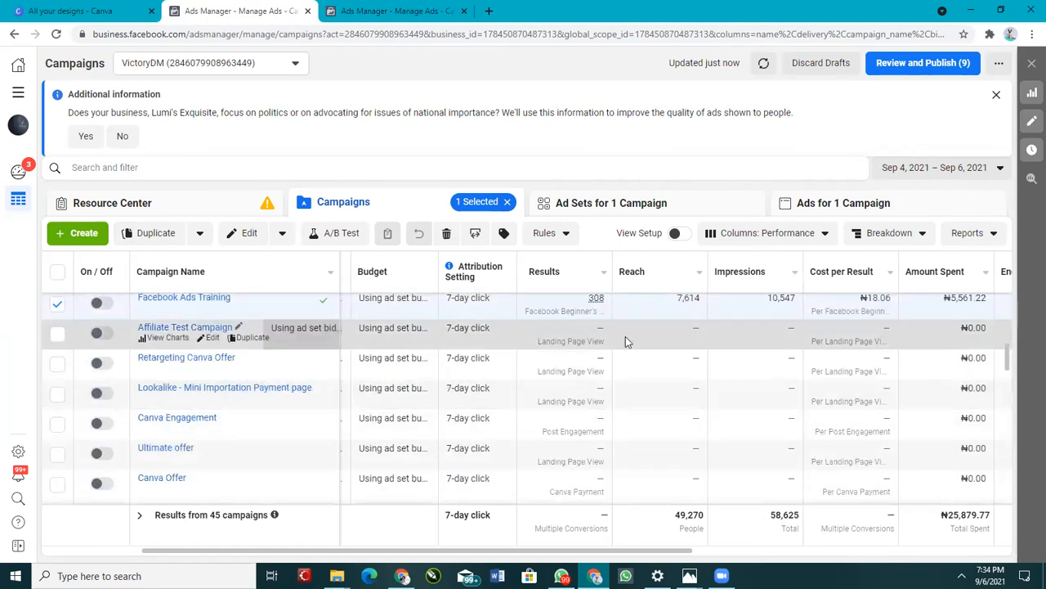
{"action": "scroll", "coordinate": [626, 351], "scroll_direction": "up", "scroll_amount": 5}
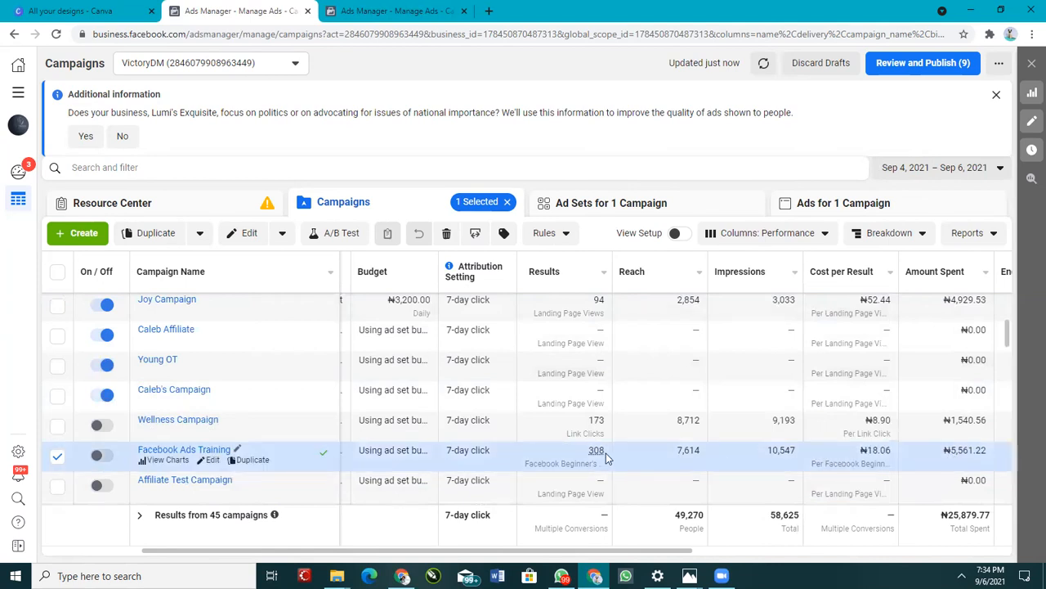
{"action": "mouse_move", "coordinate": [603, 453]}
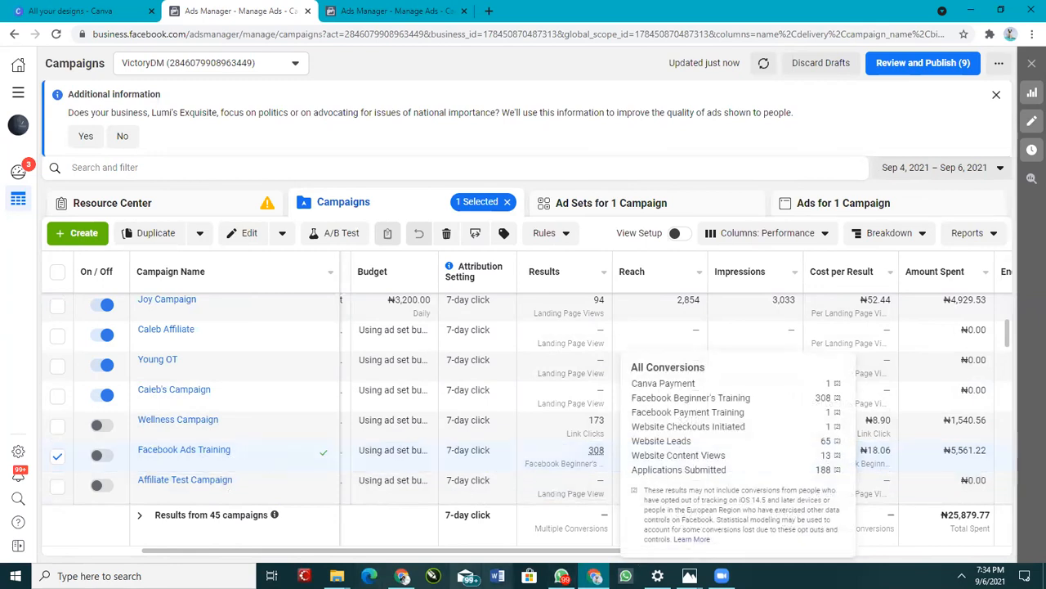
Step: Browse the Pictures folder in File Explorer
{"action": "left_click", "coordinate": [405, 574]}
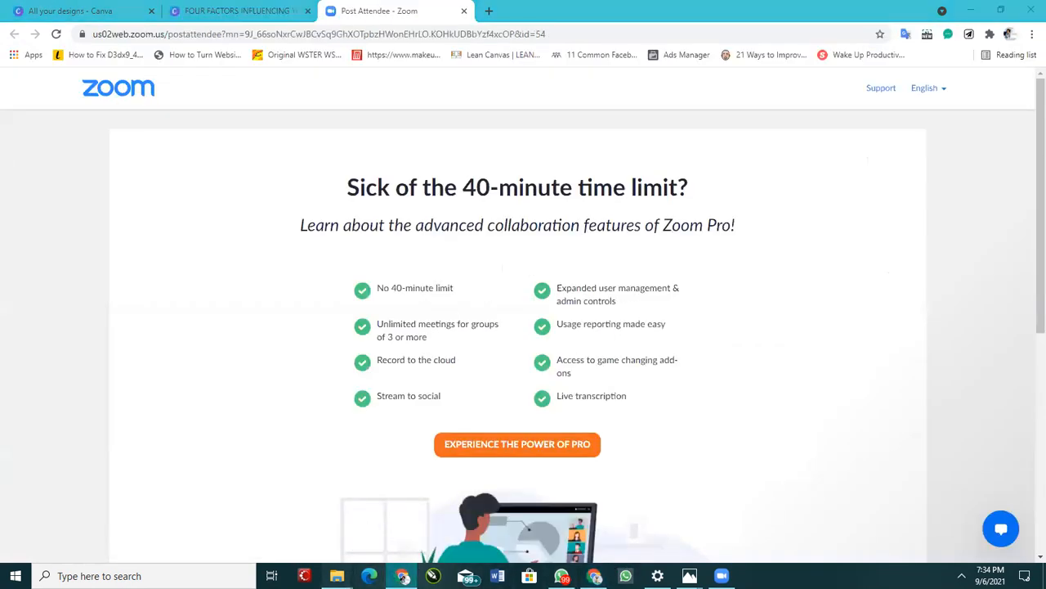
{"action": "mouse_move", "coordinate": [337, 575]}
{"action": "left_click", "coordinate": [262, 511]}
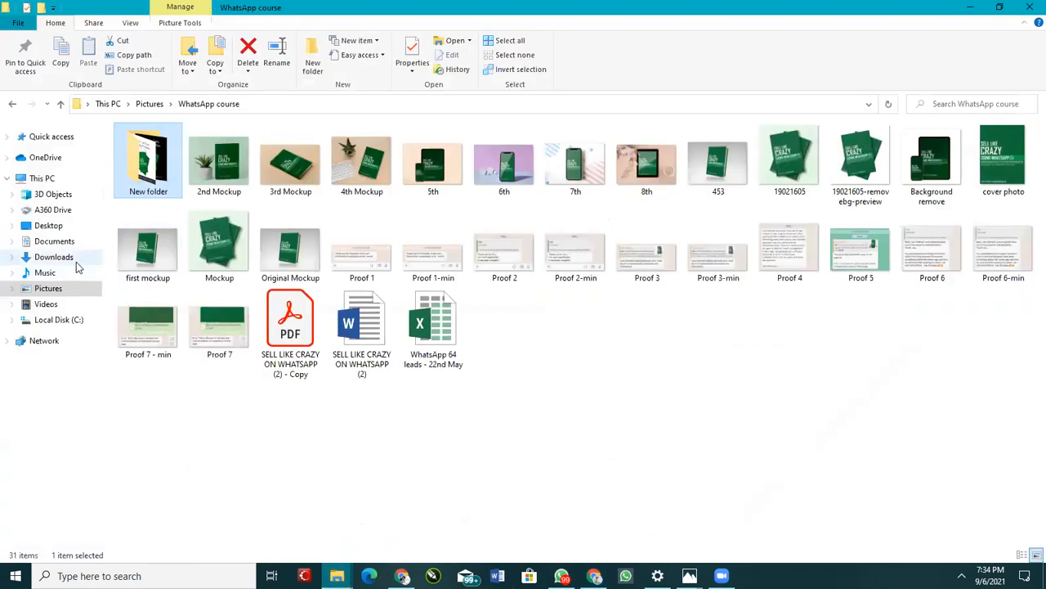
{"action": "left_click", "coordinate": [61, 293]}
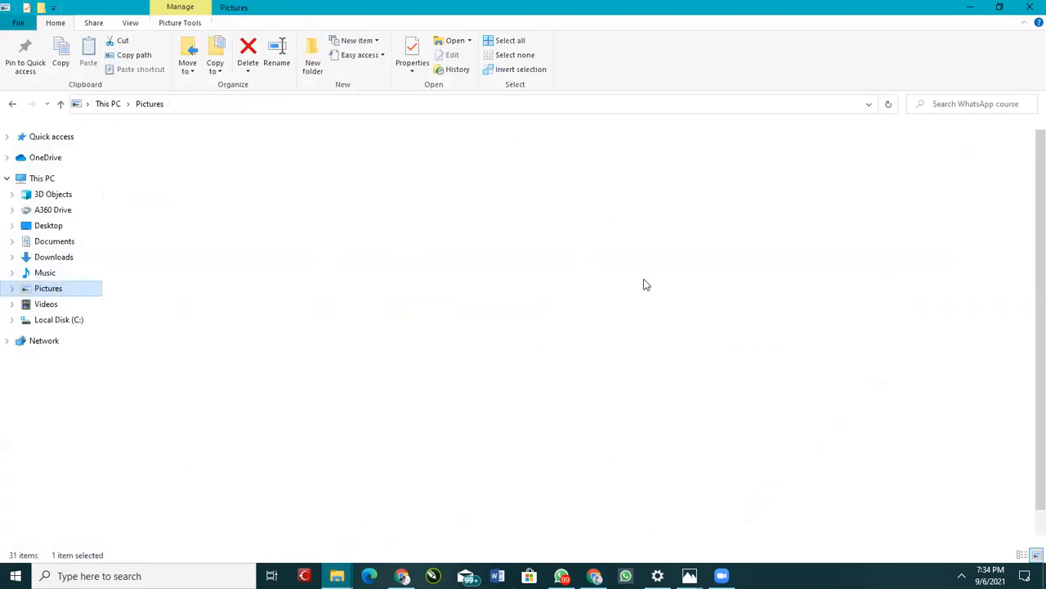
{"action": "scroll", "coordinate": [703, 335], "scroll_direction": "down", "scroll_amount": 1}
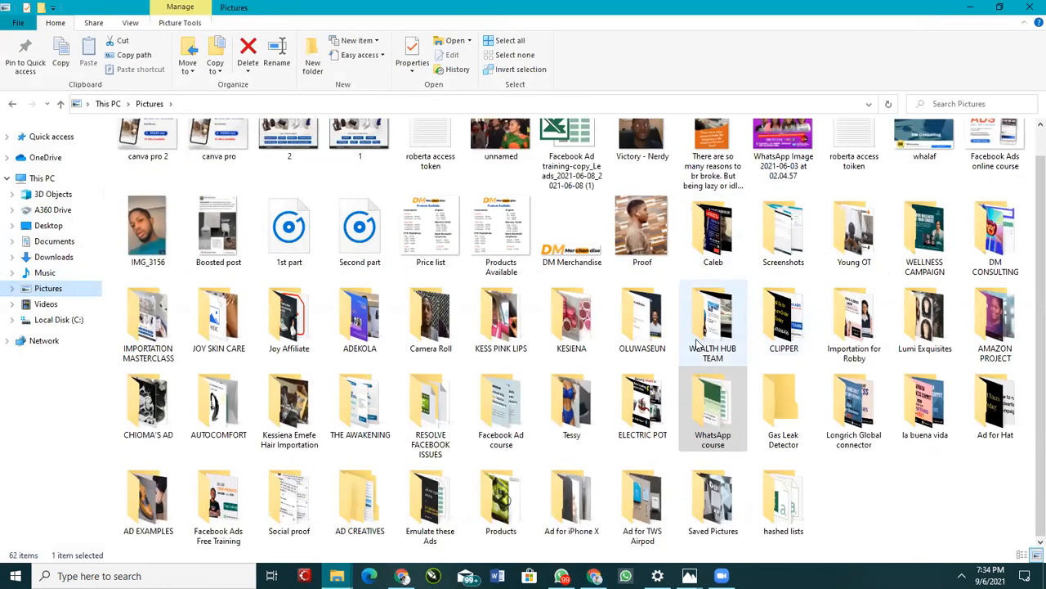
Step: Open the Dark Brown Live Webinar Facebook Post design in Canva
{"action": "left_click", "coordinate": [401, 575]}
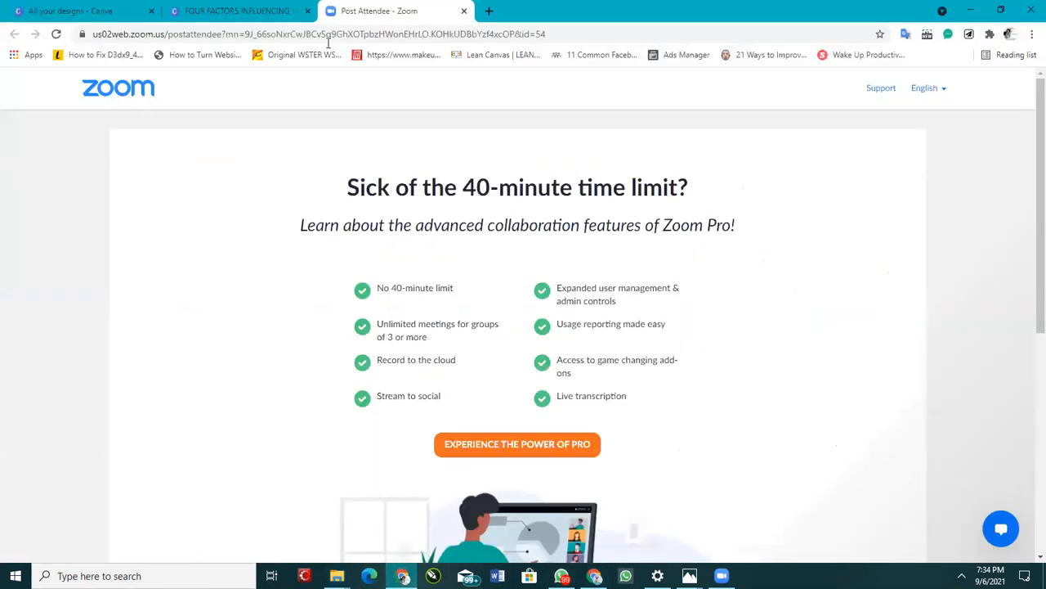
{"action": "left_click", "coordinate": [96, 7]}
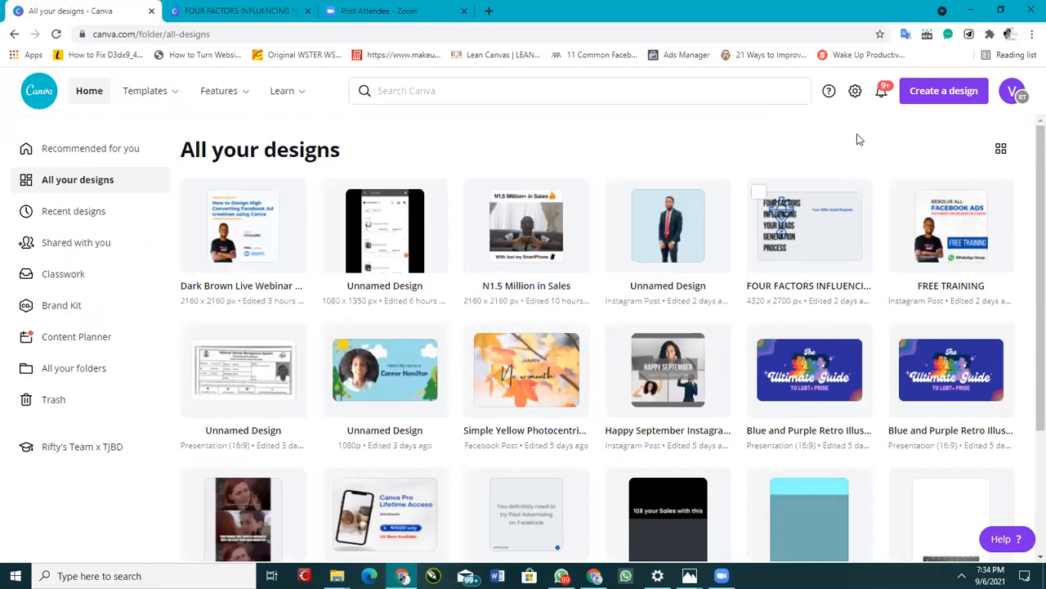
{"action": "left_click", "coordinate": [246, 233]}
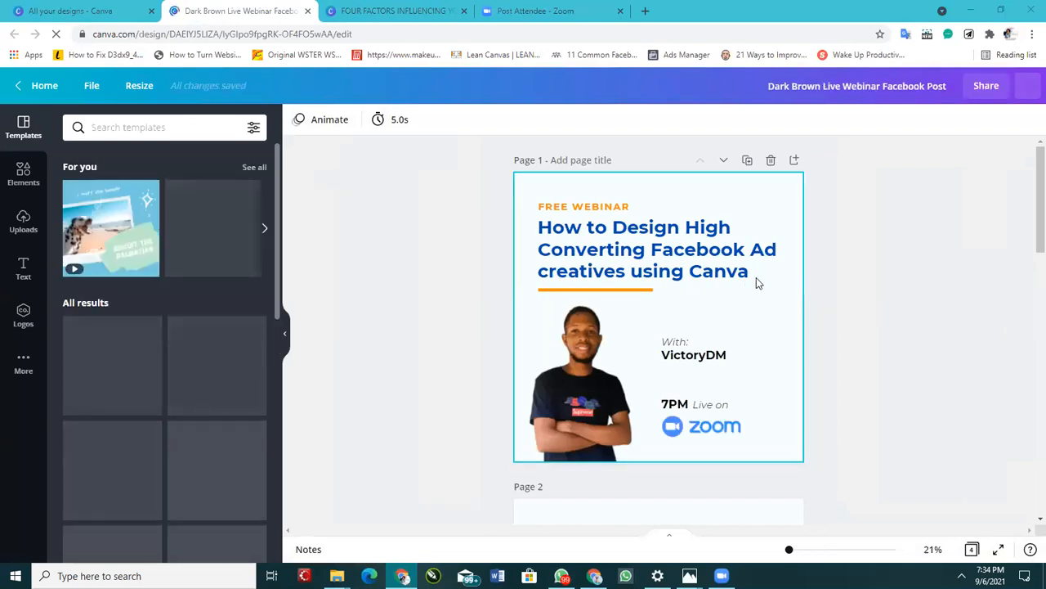
Step: Examine the headline, host, WhatsApp Group and Register Now elements on page 2 of the design
{"action": "scroll", "coordinate": [756, 295], "scroll_direction": "down", "scroll_amount": 5}
{"action": "scroll", "coordinate": [761, 317], "scroll_direction": "down", "scroll_amount": 2}
{"action": "scroll", "coordinate": [759, 327], "scroll_direction": "up", "scroll_amount": 4}
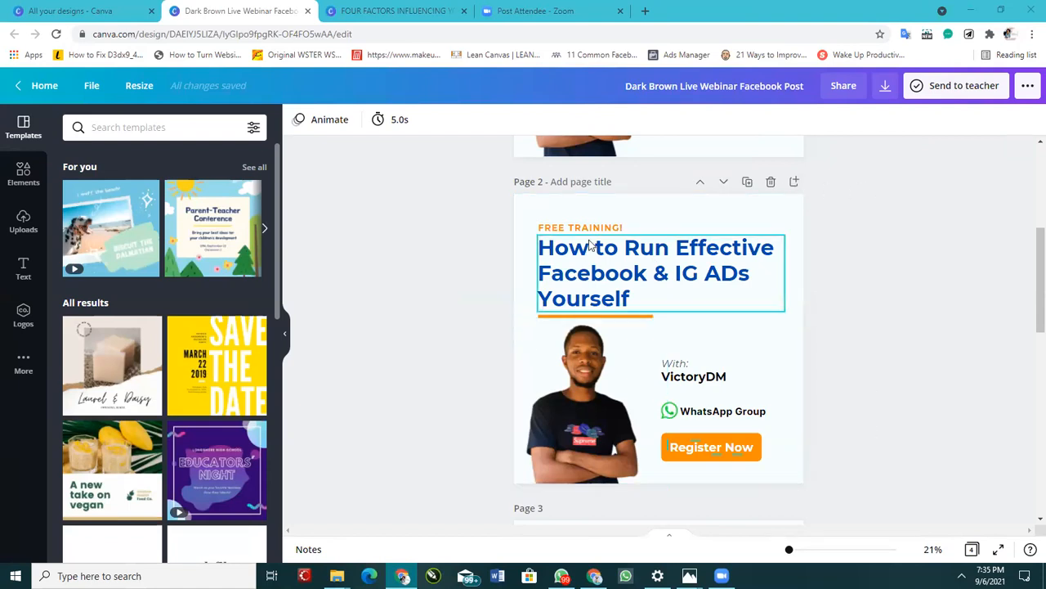
{"action": "double_click", "coordinate": [629, 274]}
{"action": "left_click", "coordinate": [654, 319]}
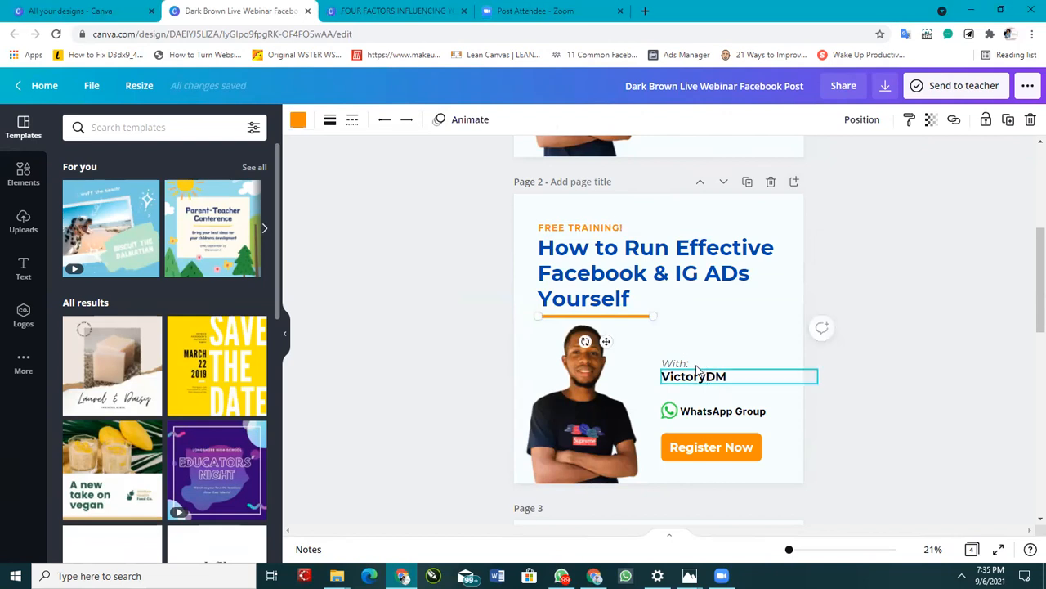
{"action": "left_click", "coordinate": [695, 365]}
{"action": "left_click", "coordinate": [696, 376]}
{"action": "left_click", "coordinate": [711, 412]}
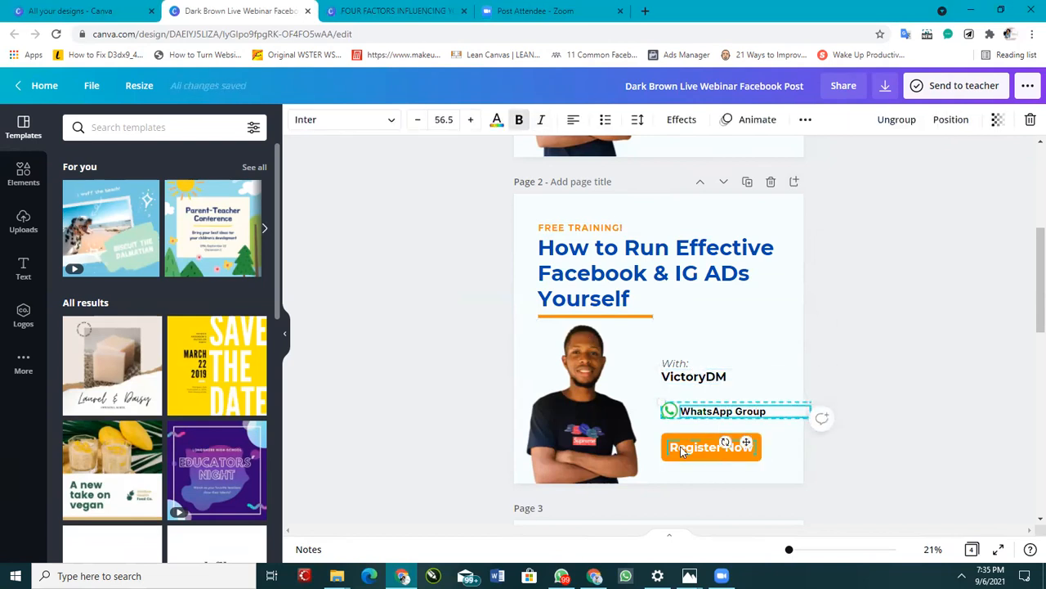
{"action": "left_click", "coordinate": [682, 451]}
{"action": "left_click", "coordinate": [860, 296]}
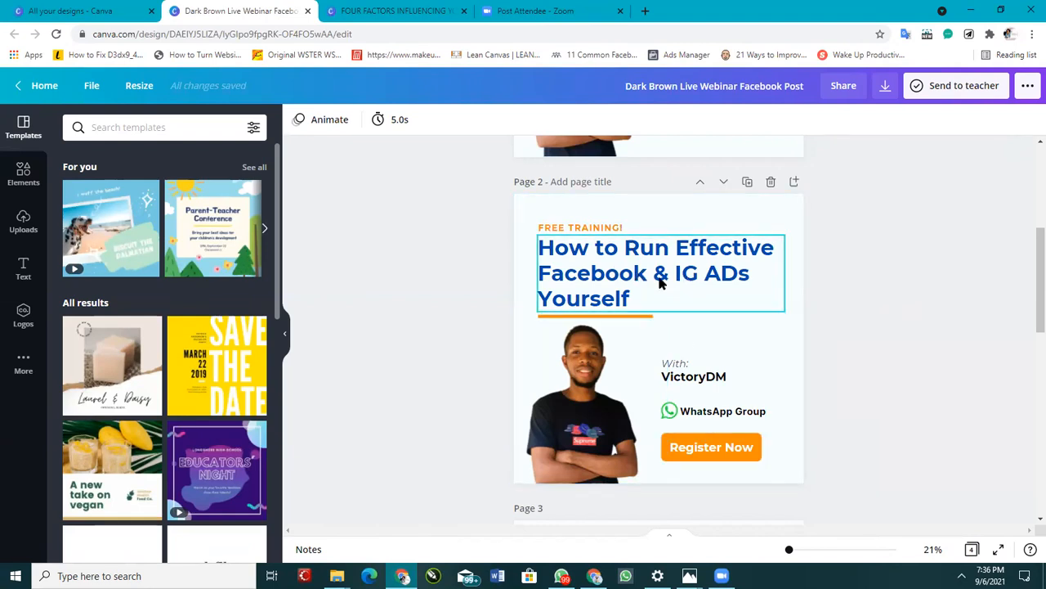
Step: Select the page 2 headline and the Register Now button to inspect them
{"action": "left_click", "coordinate": [599, 272]}
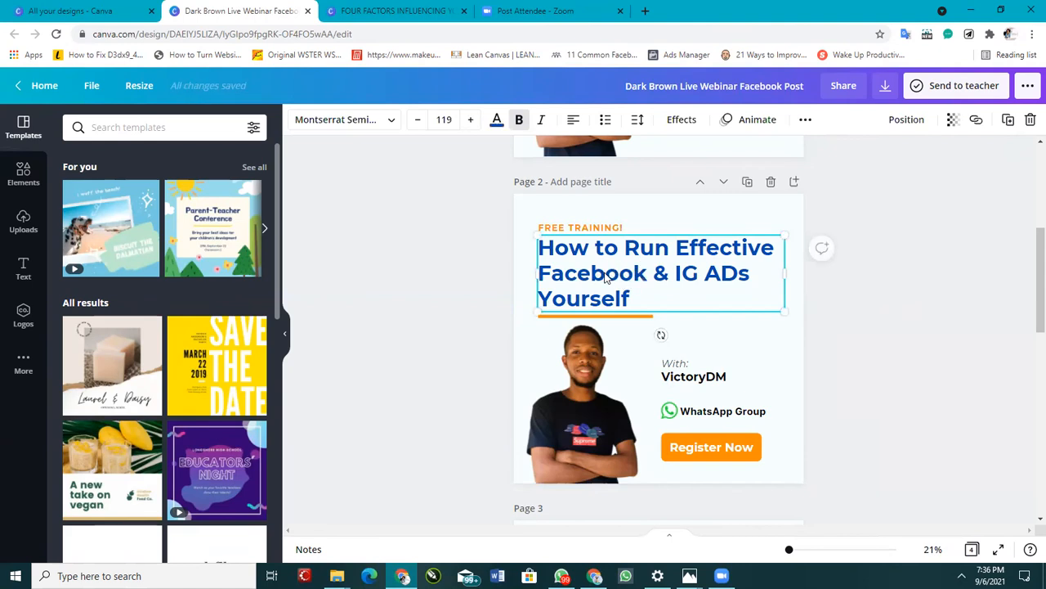
{"action": "left_click", "coordinate": [713, 278]}
{"action": "left_click", "coordinate": [685, 287]}
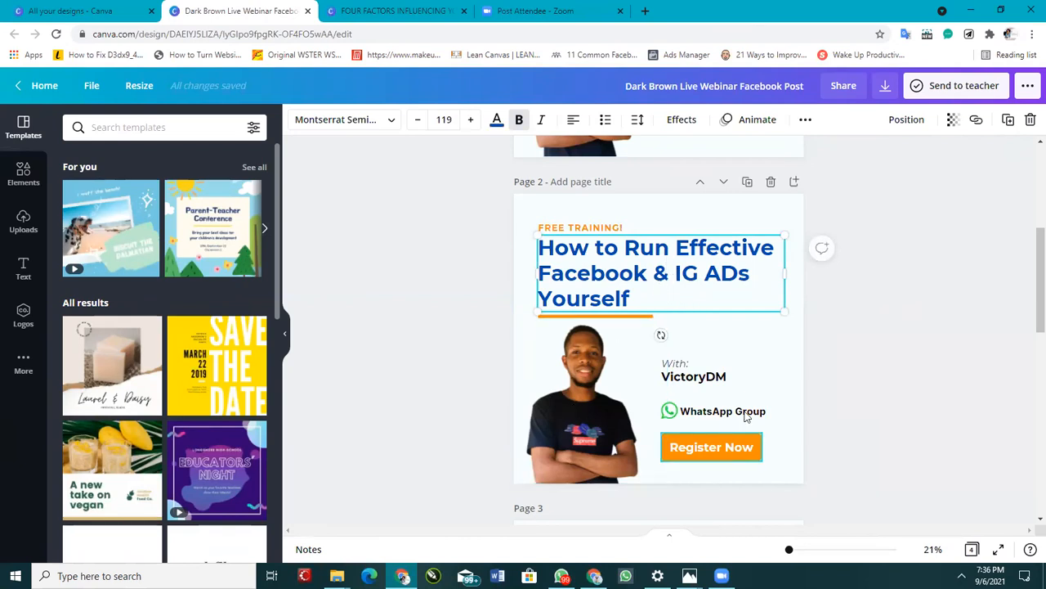
{"action": "left_click", "coordinate": [893, 371]}
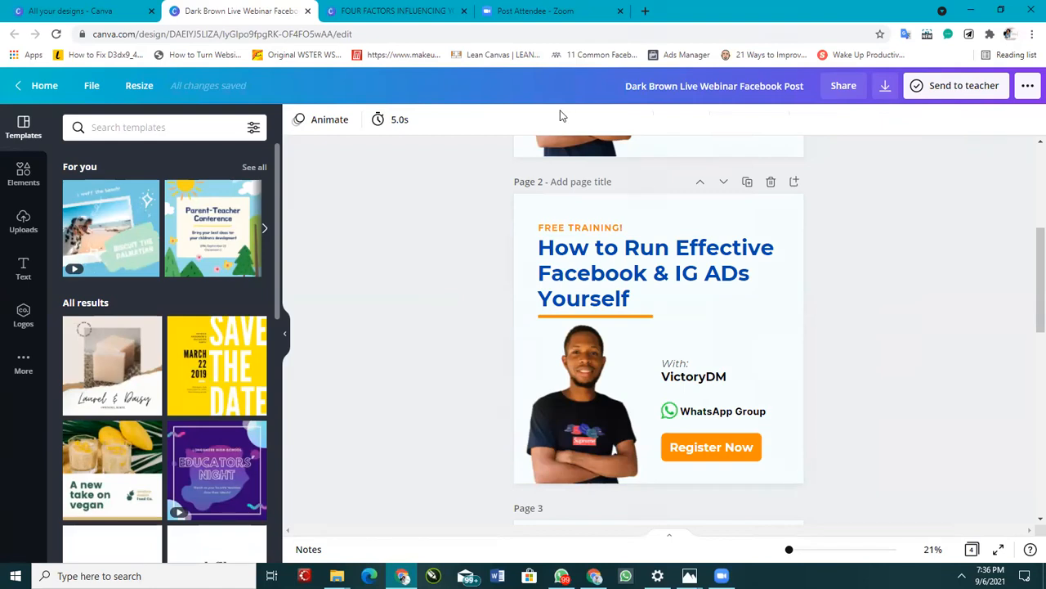
{"action": "left_click", "coordinate": [472, 8]}
{"action": "left_click", "coordinate": [524, 9]}
{"action": "left_click", "coordinate": [396, 9]}
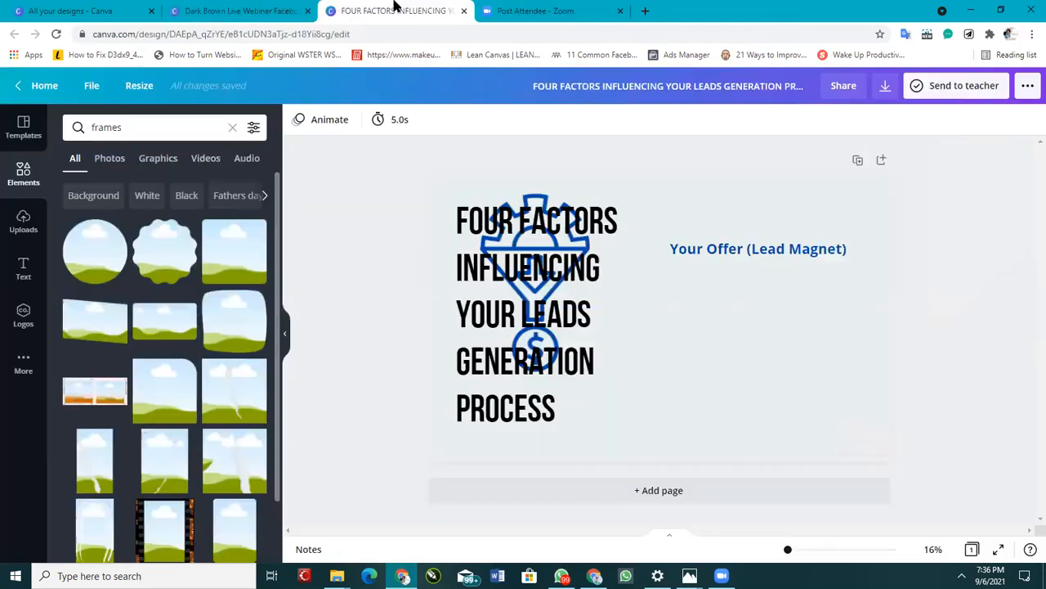
{"action": "left_click", "coordinate": [194, 7]}
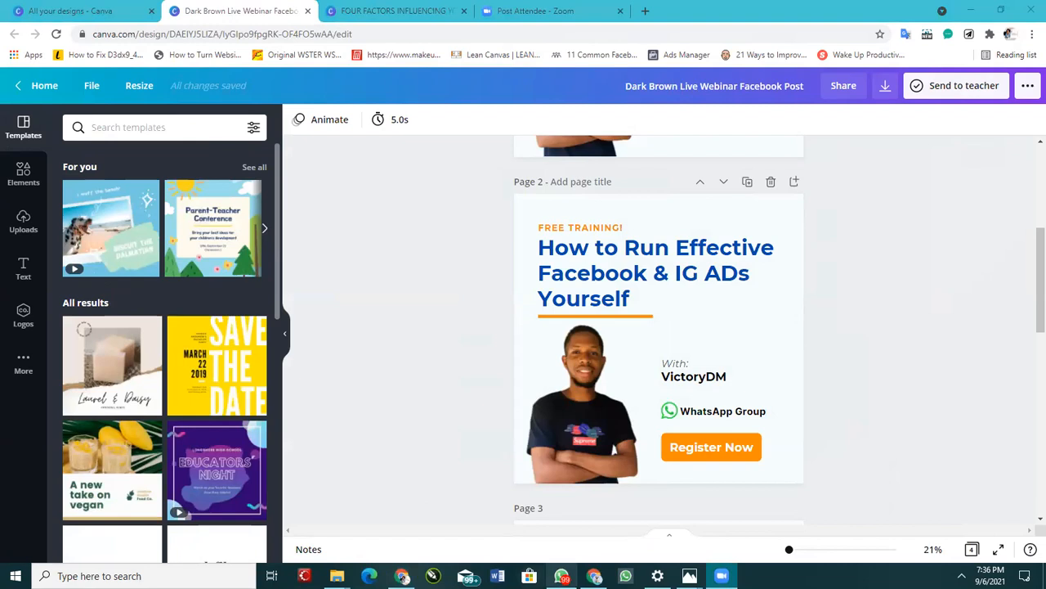
{"action": "left_click", "coordinate": [546, 448]}
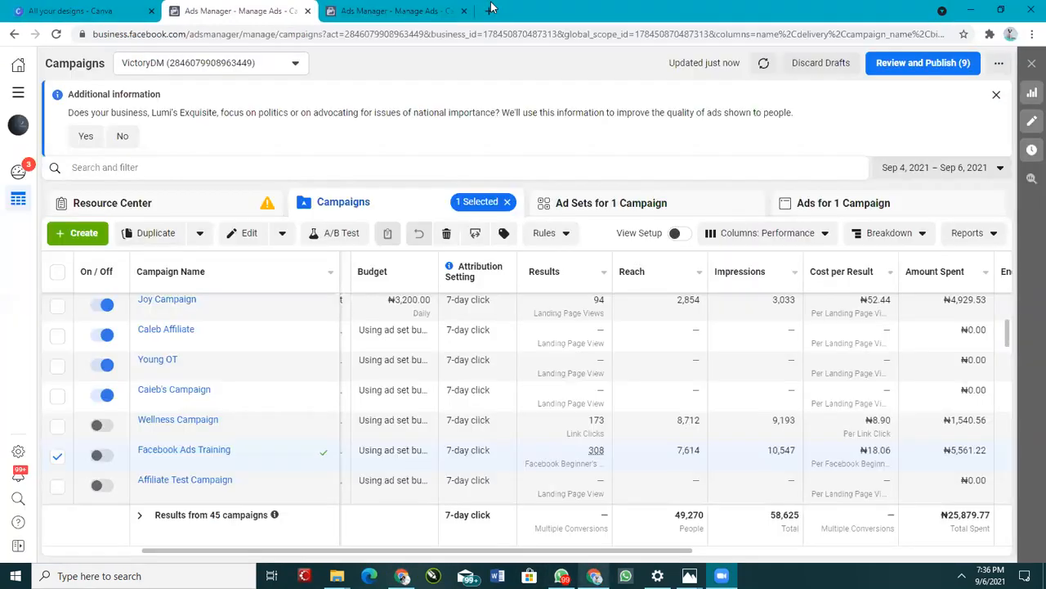
Step: Open dmconsulting.tech/fb-training in a new browser tab
{"action": "left_click", "coordinate": [491, 5]}
{"action": "type", "text": "dm"}
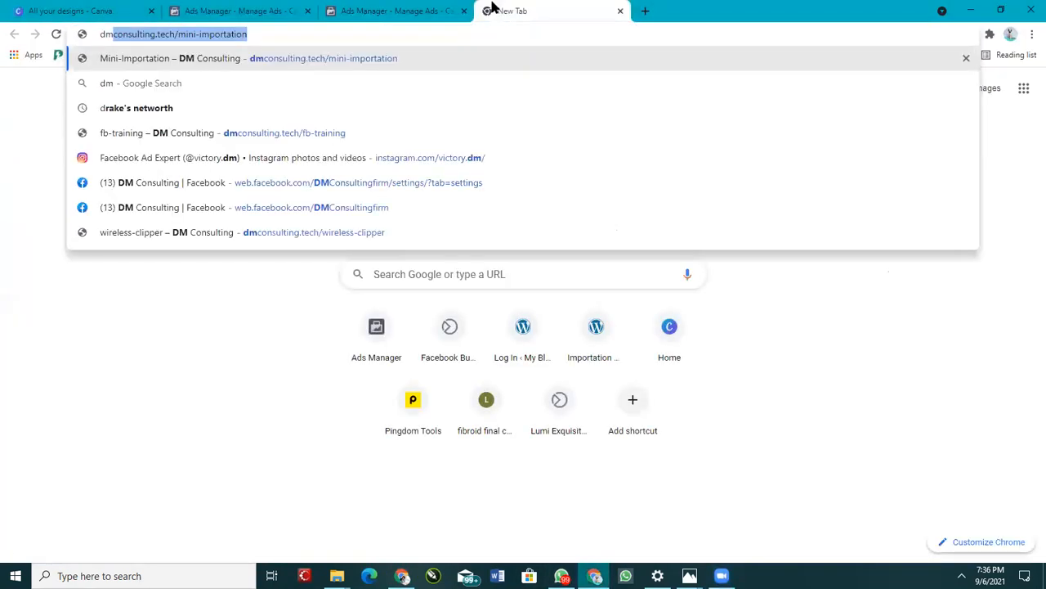
{"action": "type", "text": "consult"}
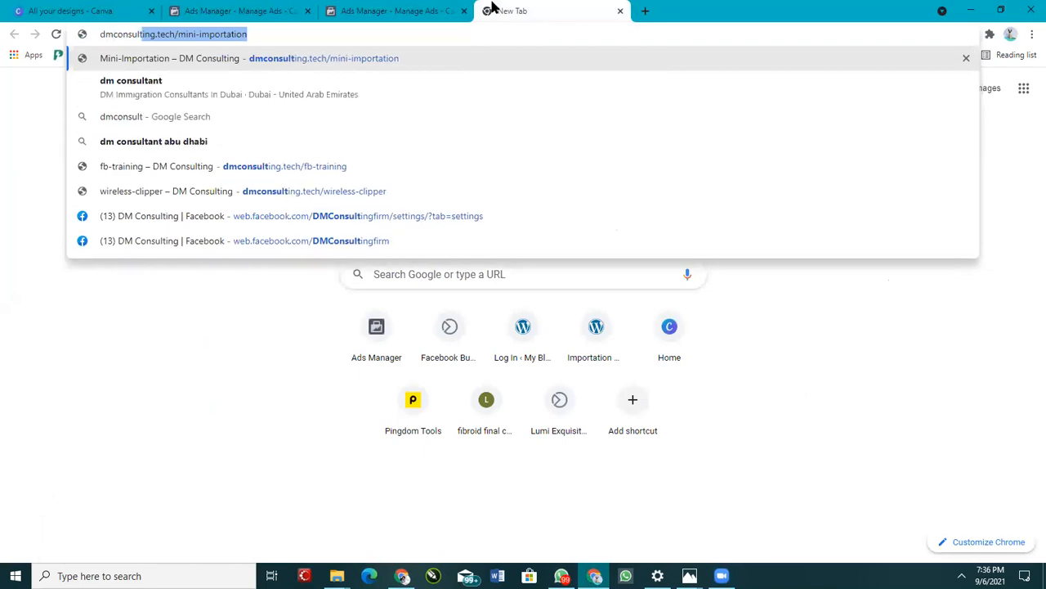
{"action": "type", "text": "ing.tech"}
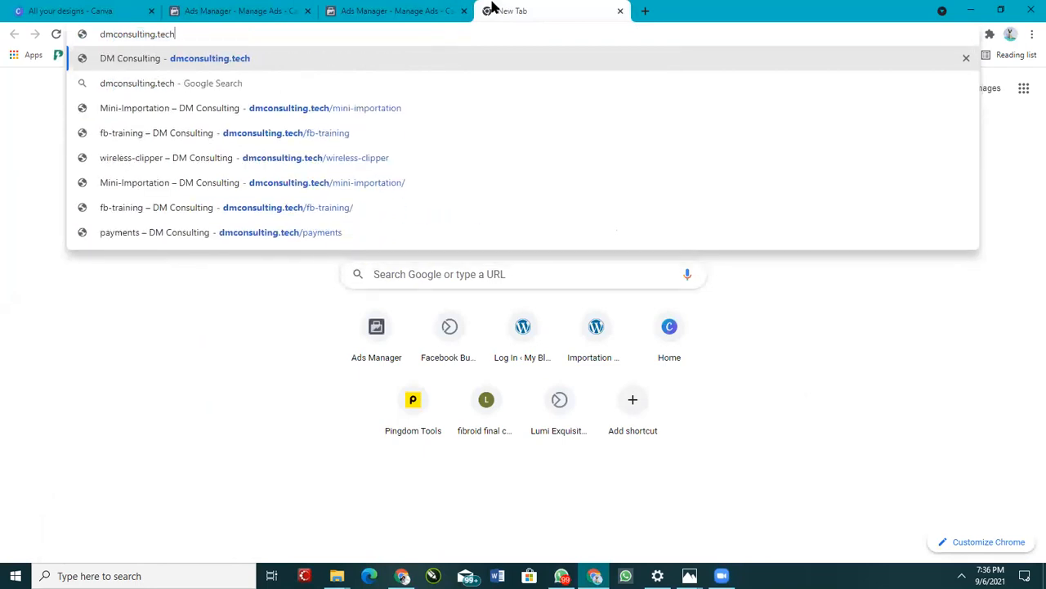
{"action": "type", "text": "/fb"}
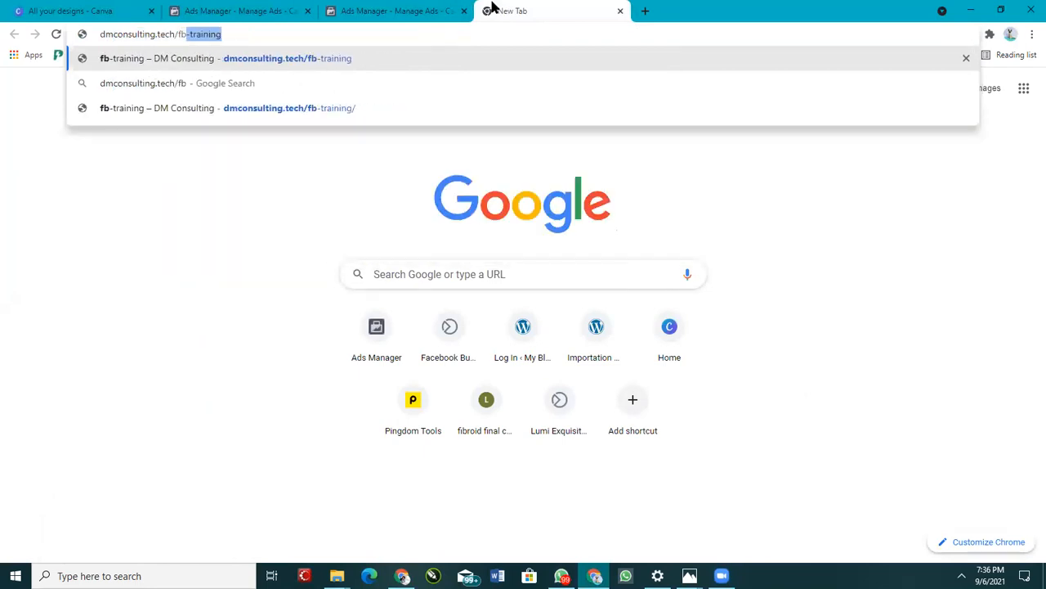
{"action": "key", "text": "Right"}
{"action": "key", "text": "Return"}
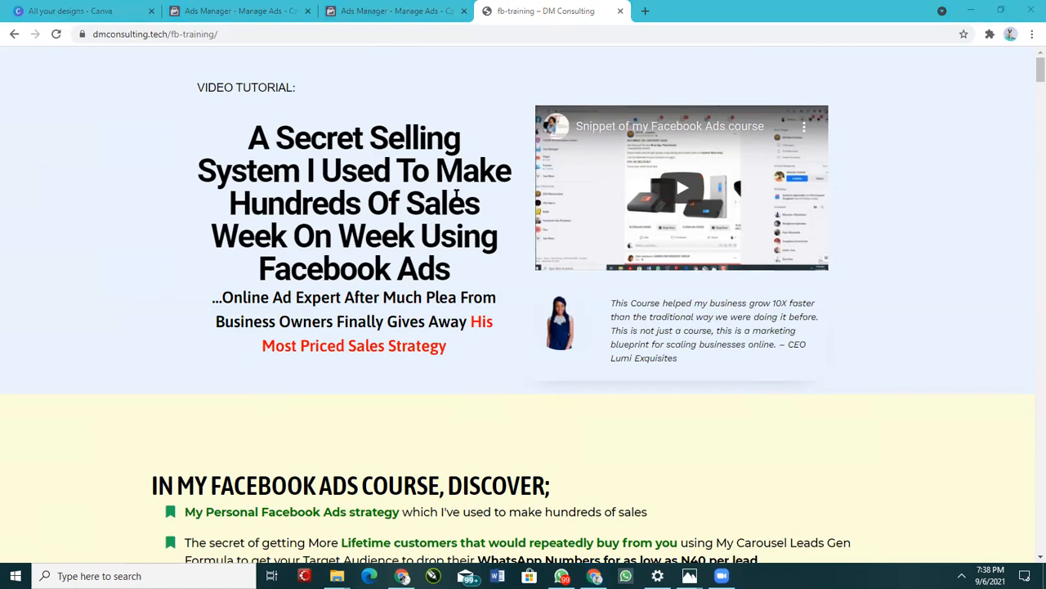
Step: Scroll through the fb-training landing page to review its sections
{"action": "scroll", "coordinate": [505, 176], "scroll_direction": "down", "scroll_amount": 6}
{"action": "scroll", "coordinate": [502, 338], "scroll_direction": "down", "scroll_amount": 15}
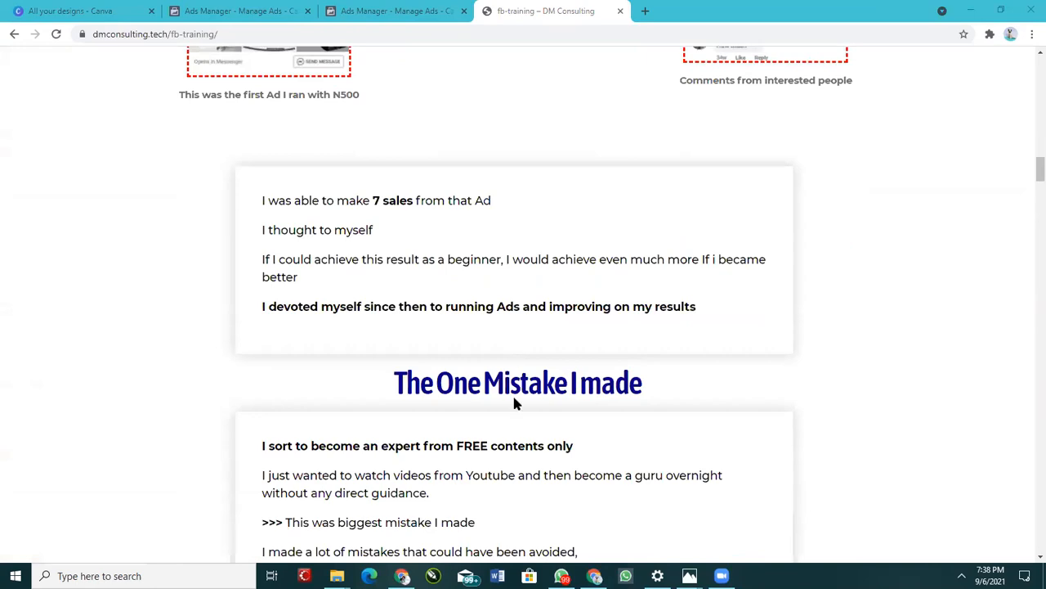
{"action": "scroll", "coordinate": [524, 405], "scroll_direction": "down", "scroll_amount": 4}
{"action": "scroll", "coordinate": [596, 375], "scroll_direction": "down", "scroll_amount": 6}
{"action": "scroll", "coordinate": [598, 372], "scroll_direction": "down", "scroll_amount": 5}
{"action": "scroll", "coordinate": [597, 372], "scroll_direction": "up", "scroll_amount": 10}
{"action": "scroll", "coordinate": [598, 367], "scroll_direction": "up", "scroll_amount": 20}
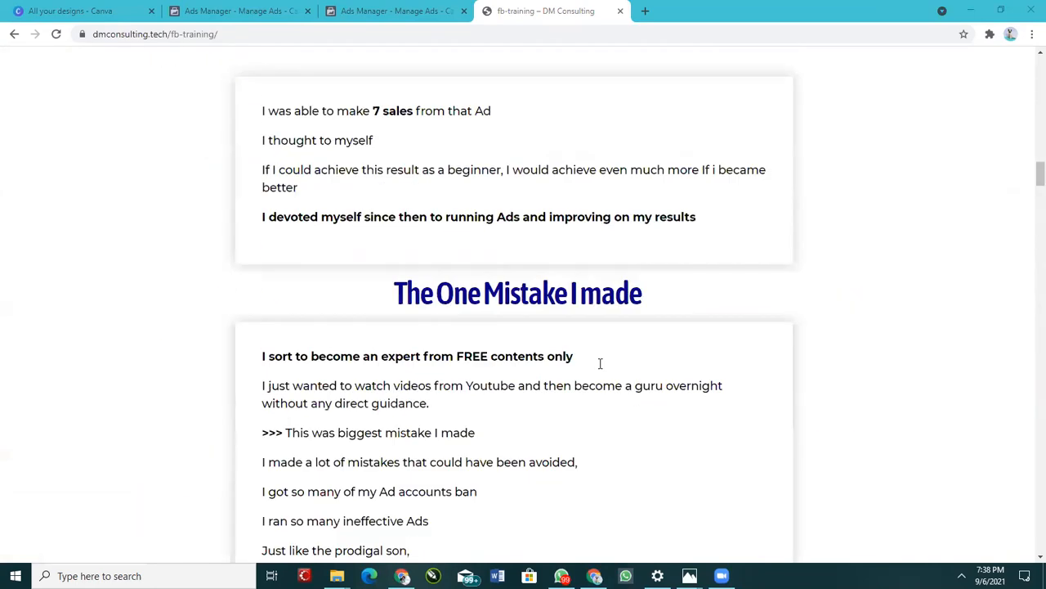
{"action": "scroll", "coordinate": [249, 167], "scroll_direction": "up", "scroll_amount": 2}
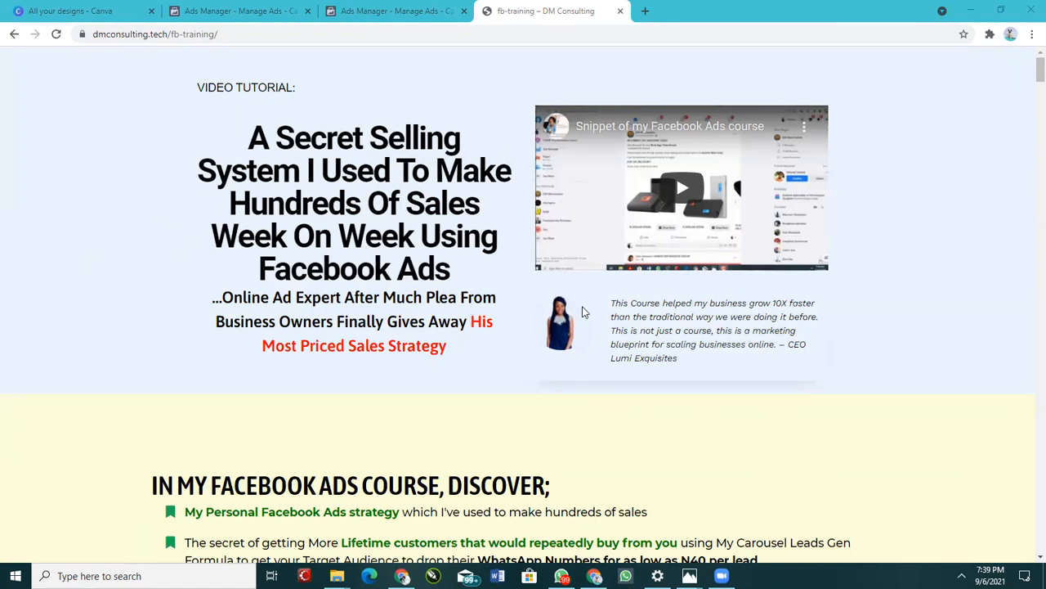
{"action": "scroll", "coordinate": [544, 342], "scroll_direction": "down", "scroll_amount": 7}
{"action": "scroll", "coordinate": [488, 297], "scroll_direction": "up", "scroll_amount": 3}
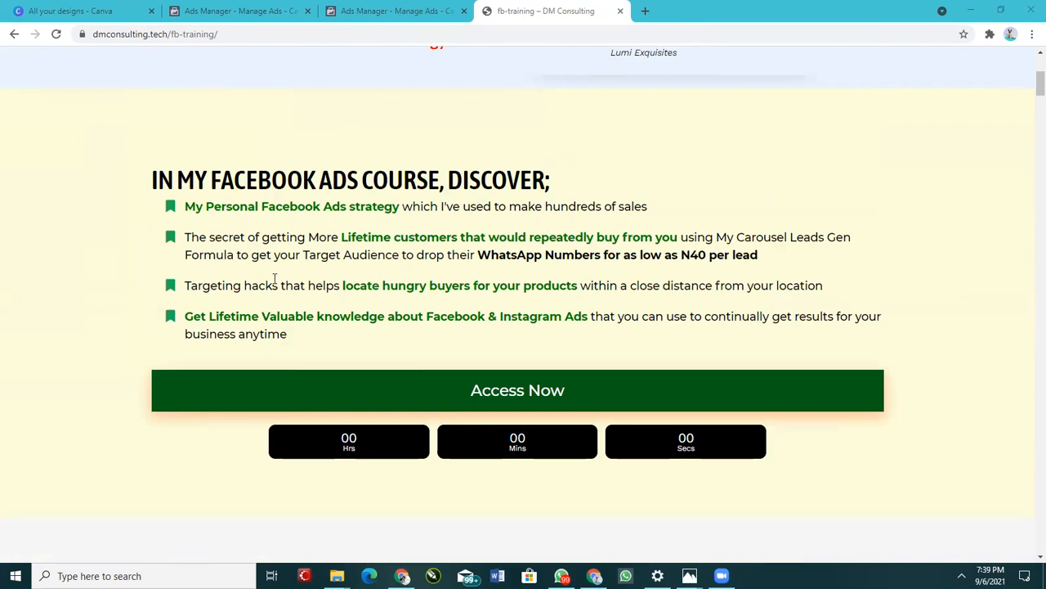
{"action": "scroll", "coordinate": [235, 288], "scroll_direction": "down", "scroll_amount": 5}
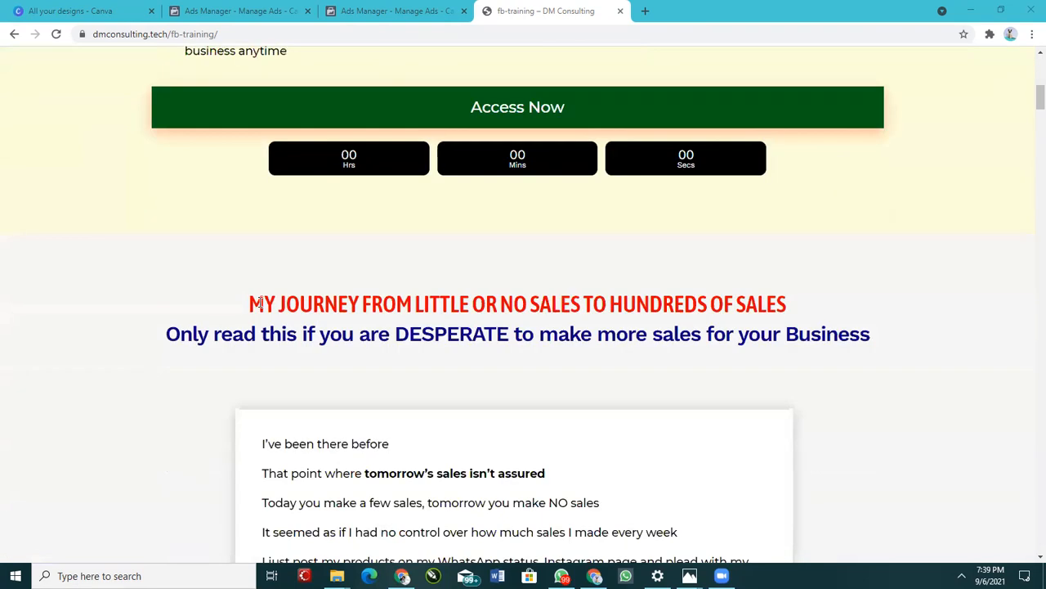
{"action": "scroll", "coordinate": [423, 283], "scroll_direction": "up", "scroll_amount": 1}
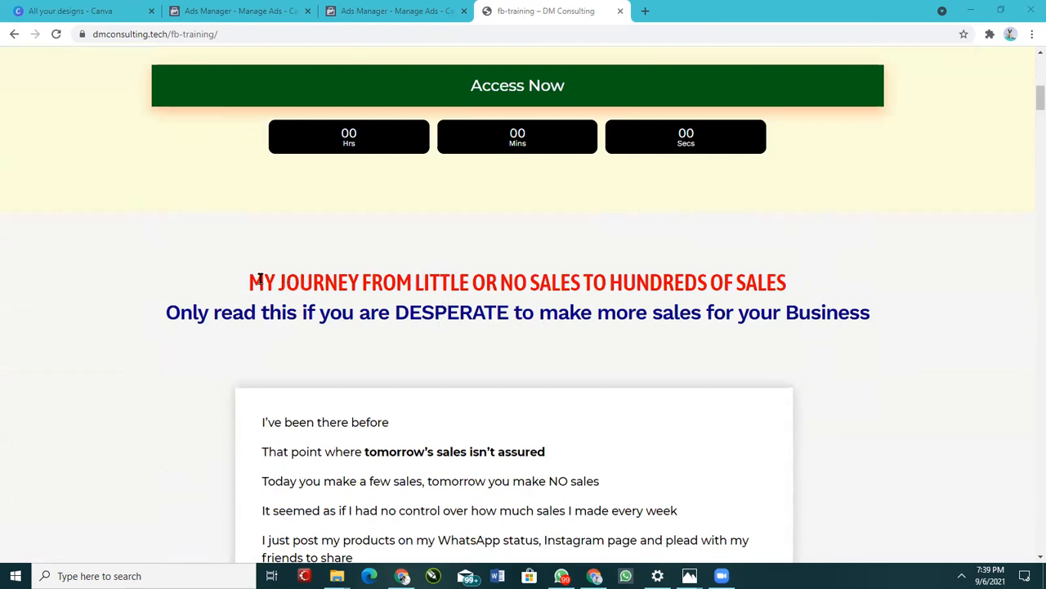
Step: Scroll through the landing page's sales journey story and first ad results sections
{"action": "scroll", "coordinate": [372, 302], "scroll_direction": "down", "scroll_amount": 1}
{"action": "scroll", "coordinate": [379, 306], "scroll_direction": "up", "scroll_amount": 1}
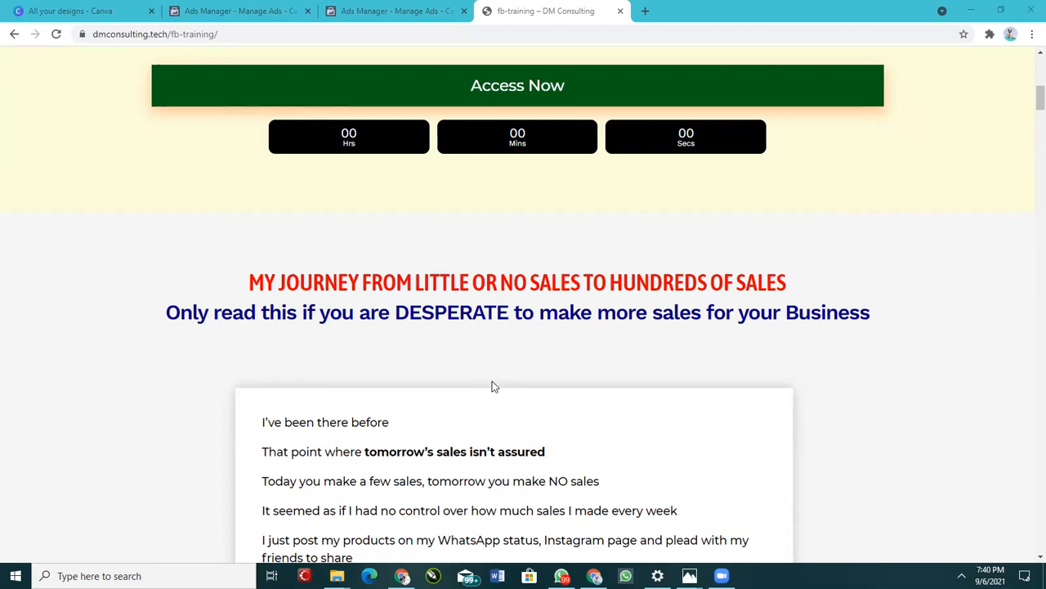
{"action": "scroll", "coordinate": [593, 298], "scroll_direction": "down", "scroll_amount": 4}
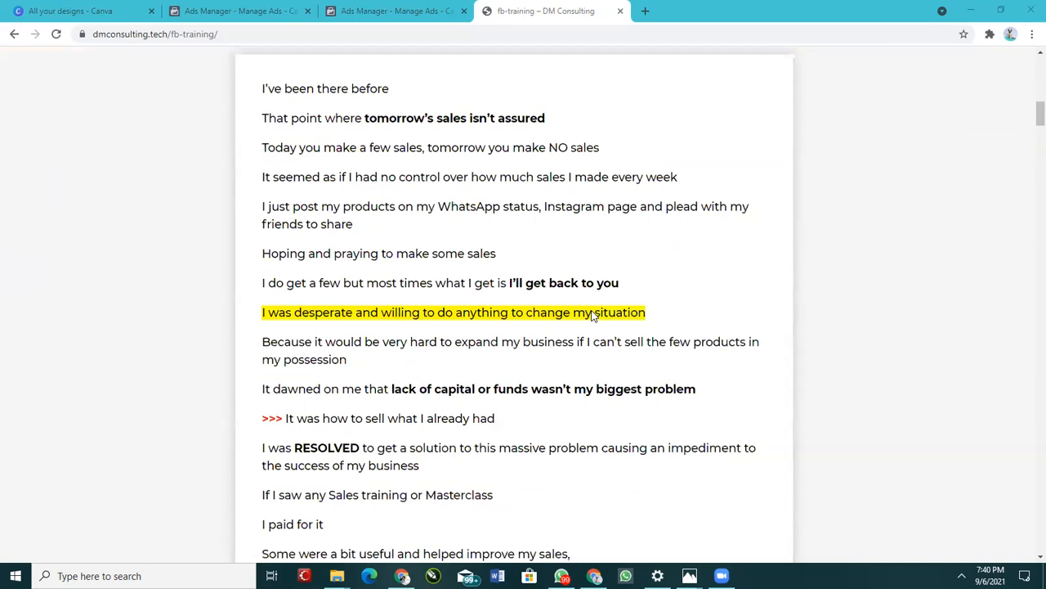
{"action": "scroll", "coordinate": [595, 327], "scroll_direction": "up", "scroll_amount": 4}
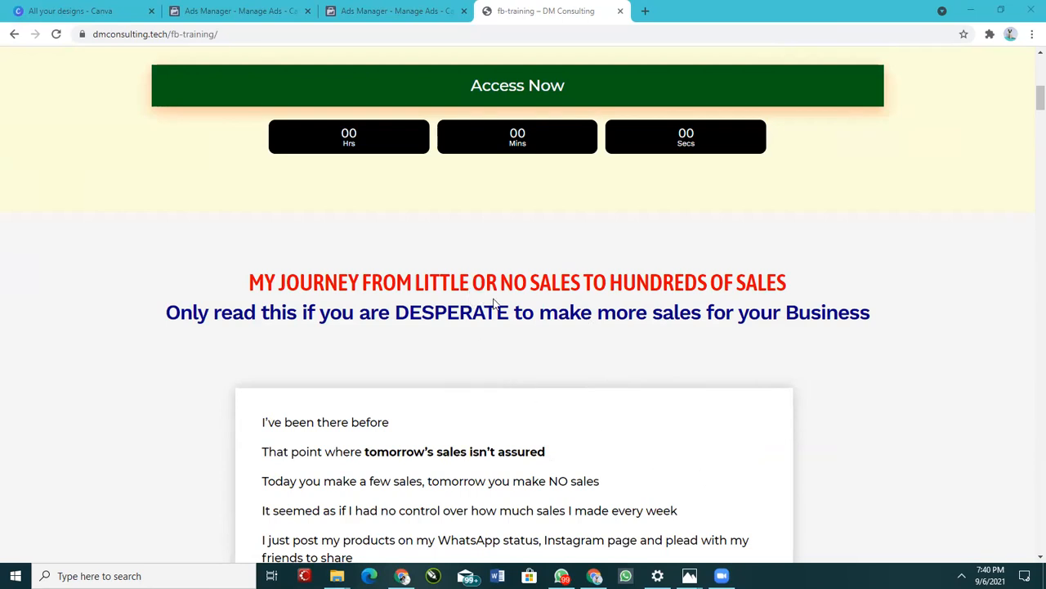
{"action": "scroll", "coordinate": [413, 343], "scroll_direction": "down", "scroll_amount": 1}
{"action": "scroll", "coordinate": [413, 343], "scroll_direction": "down", "scroll_amount": 2}
{"action": "scroll", "coordinate": [414, 344], "scroll_direction": "up", "scroll_amount": 2}
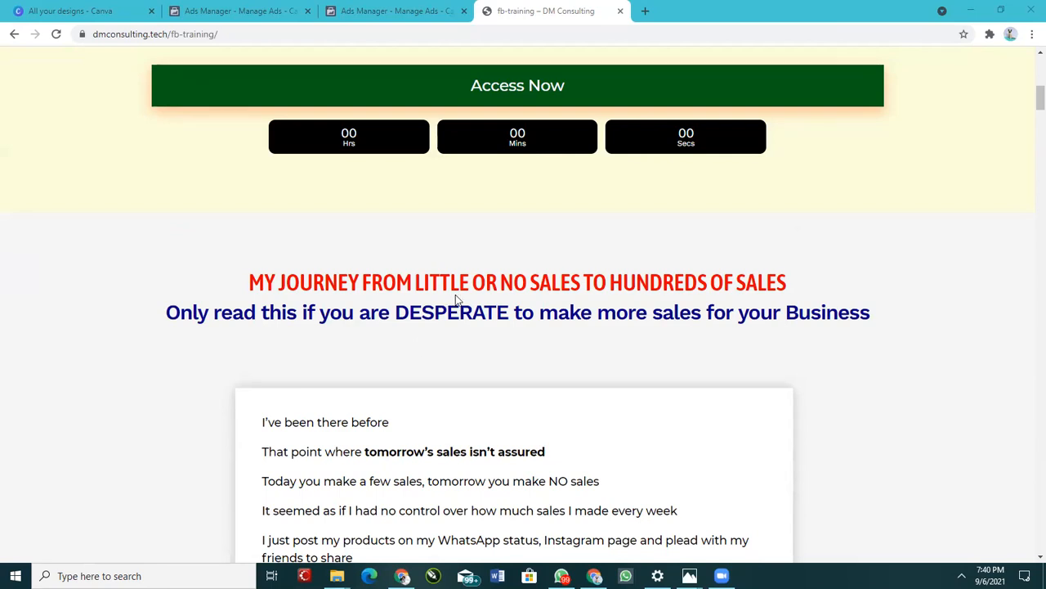
{"action": "scroll", "coordinate": [475, 298], "scroll_direction": "down", "scroll_amount": 3}
{"action": "scroll", "coordinate": [480, 300], "scroll_direction": "down", "scroll_amount": 5}
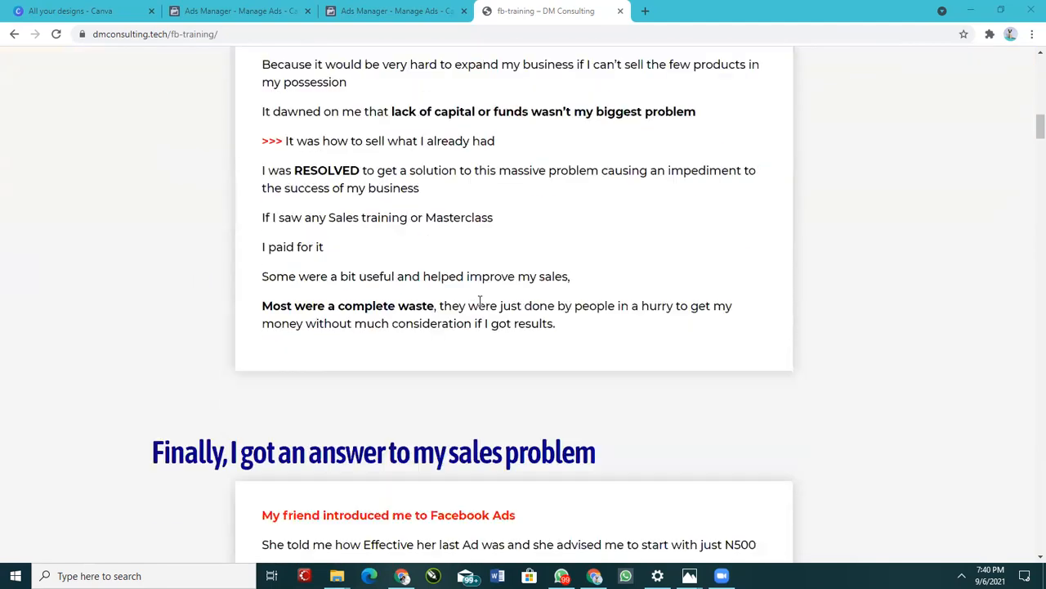
{"action": "scroll", "coordinate": [480, 327], "scroll_direction": "down", "scroll_amount": 4}
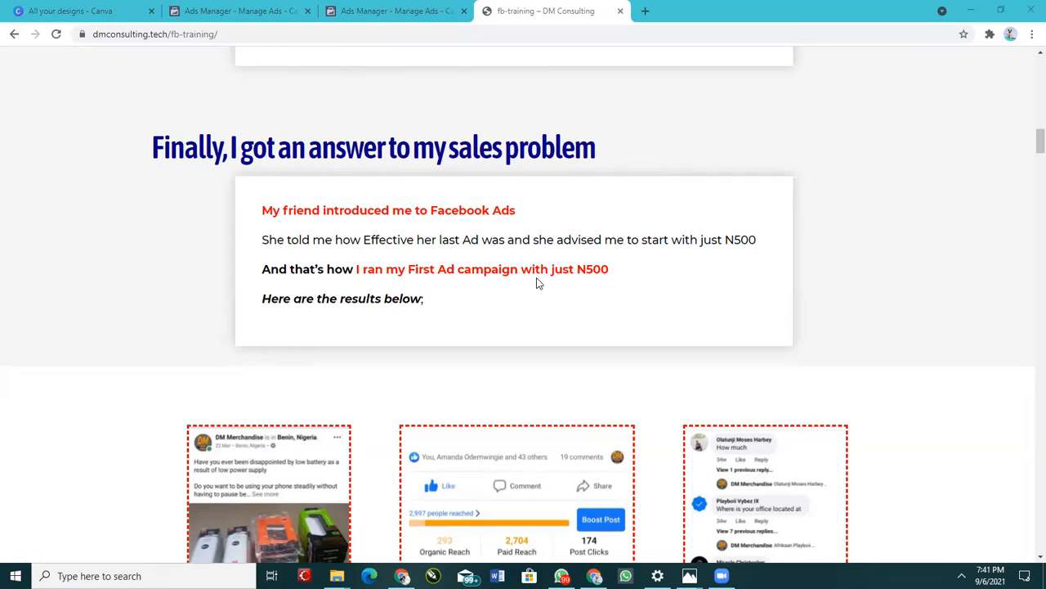
{"action": "scroll", "coordinate": [568, 369], "scroll_direction": "down", "scroll_amount": 5}
{"action": "scroll", "coordinate": [340, 266], "scroll_direction": "up", "scroll_amount": 4}
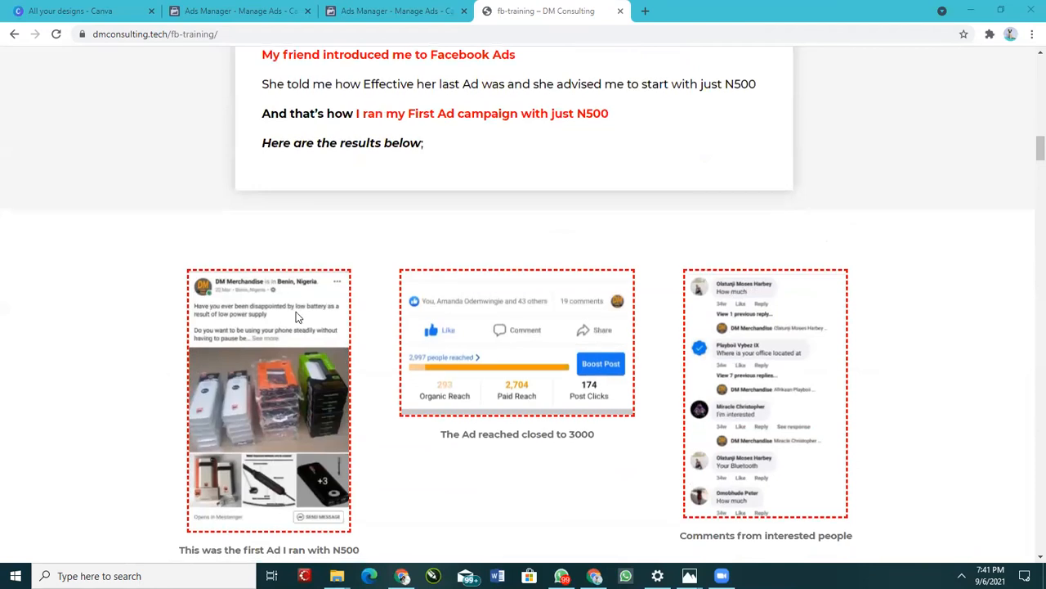
{"action": "scroll", "coordinate": [296, 312], "scroll_direction": "down", "scroll_amount": 2}
{"action": "scroll", "coordinate": [294, 317], "scroll_direction": "down", "scroll_amount": 2}
{"action": "scroll", "coordinate": [296, 319], "scroll_direction": "up", "scroll_amount": 2}
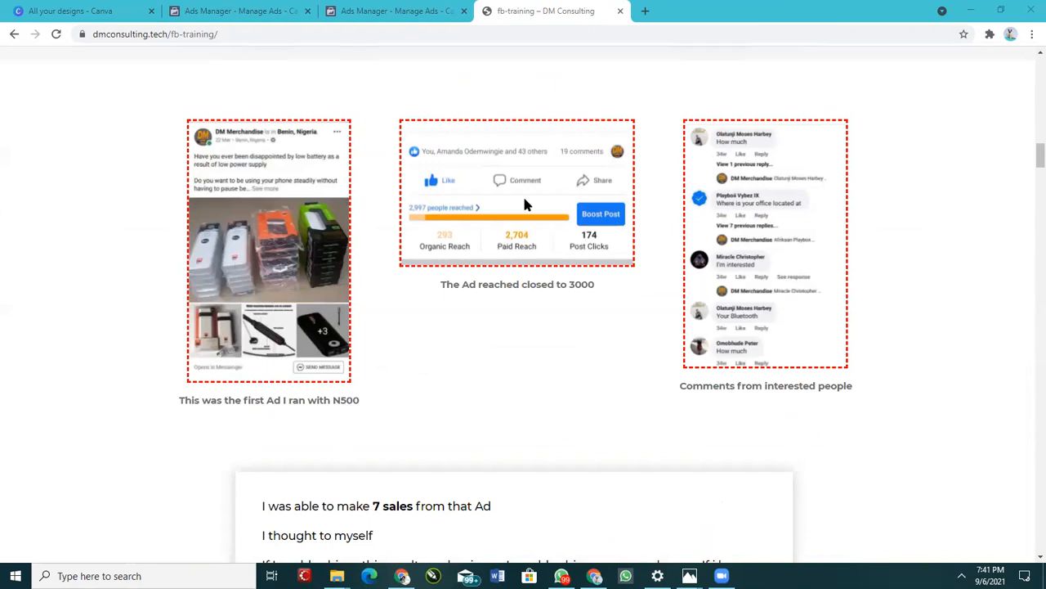
{"action": "scroll", "coordinate": [490, 327], "scroll_direction": "up", "scroll_amount": 2}
{"action": "scroll", "coordinate": [475, 373], "scroll_direction": "down", "scroll_amount": 2}
{"action": "scroll", "coordinate": [783, 221], "scroll_direction": "down", "scroll_amount": 2}
{"action": "scroll", "coordinate": [647, 355], "scroll_direction": "up", "scroll_amount": 2}
{"action": "scroll", "coordinate": [647, 355], "scroll_direction": "down", "scroll_amount": 2}
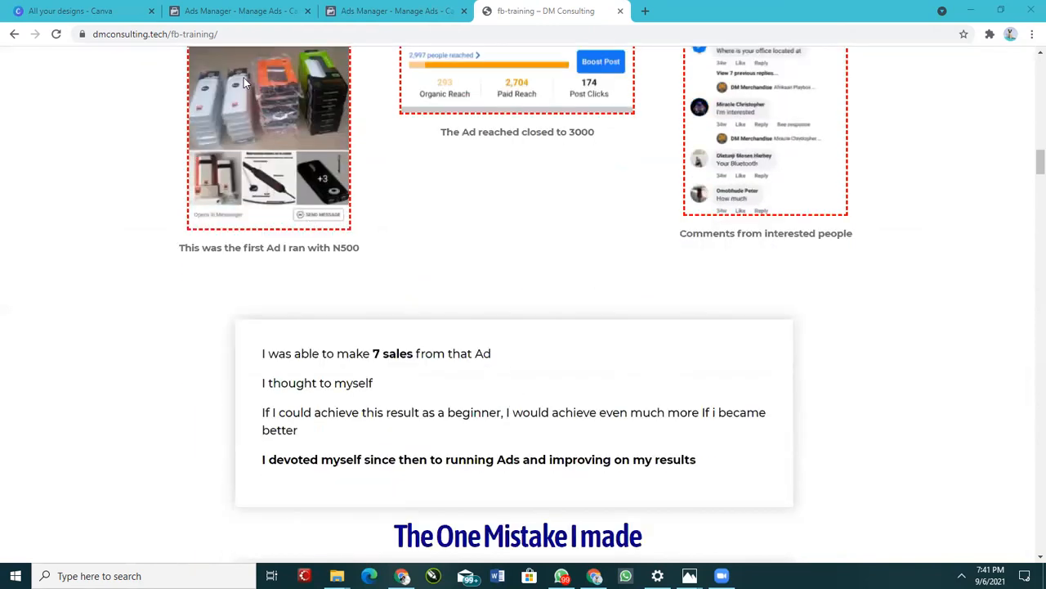
Step: Review the course curriculum modules and the three registration bonuses on the landing page
{"action": "left_click", "coordinate": [216, 36]}
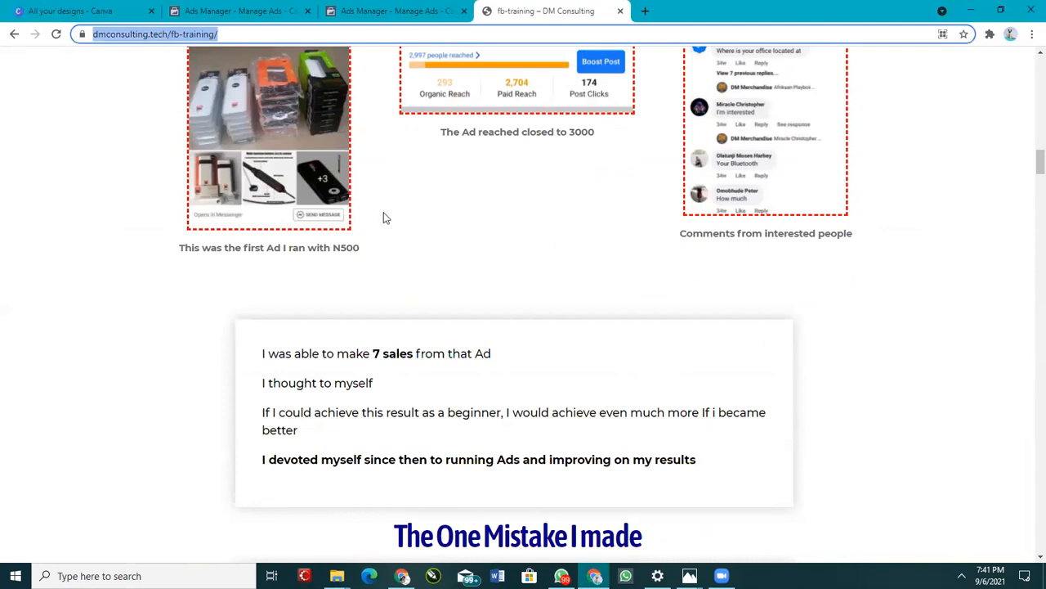
{"action": "scroll", "coordinate": [456, 286], "scroll_direction": "down", "scroll_amount": 1}
{"action": "scroll", "coordinate": [368, 283], "scroll_direction": "down", "scroll_amount": 1}
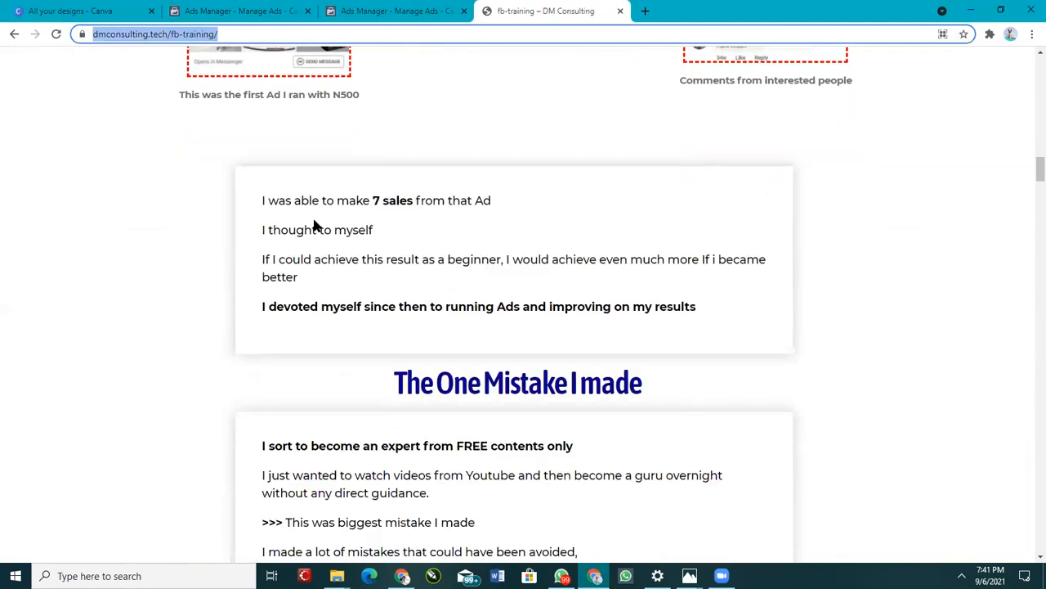
{"action": "scroll", "coordinate": [351, 248], "scroll_direction": "down", "scroll_amount": 6}
{"action": "scroll", "coordinate": [374, 288], "scroll_direction": "down", "scroll_amount": 15}
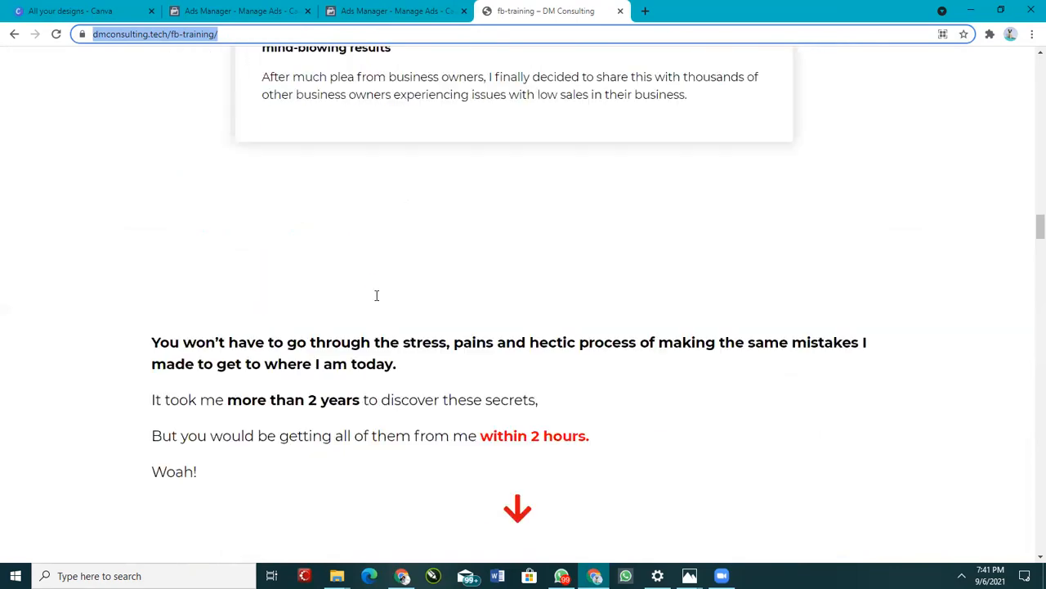
{"action": "scroll", "coordinate": [396, 300], "scroll_direction": "down", "scroll_amount": 9}
{"action": "scroll", "coordinate": [400, 299], "scroll_direction": "up", "scroll_amount": 7}
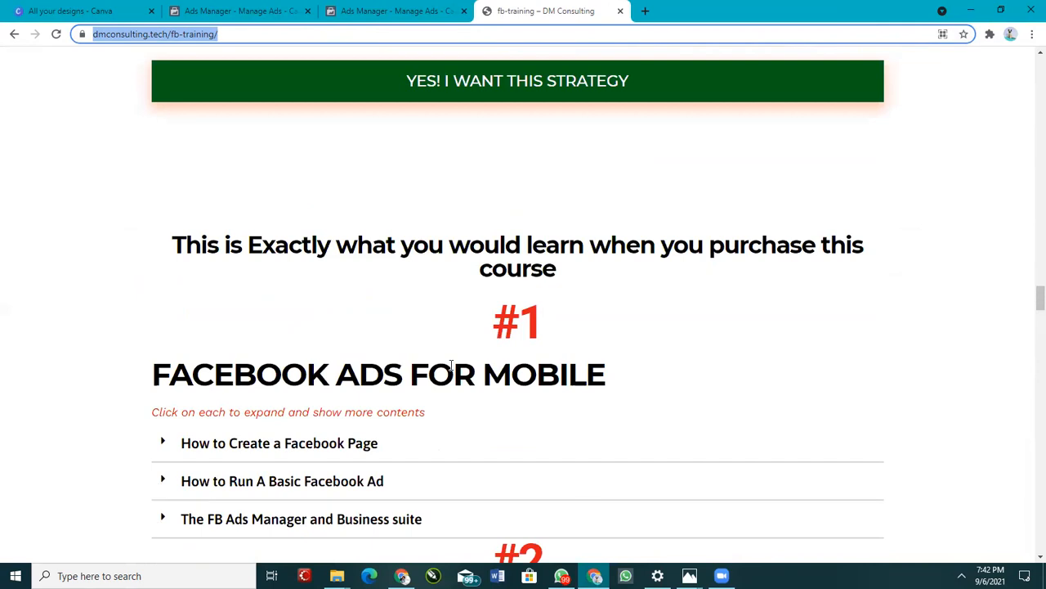
{"action": "scroll", "coordinate": [369, 318], "scroll_direction": "down", "scroll_amount": 2}
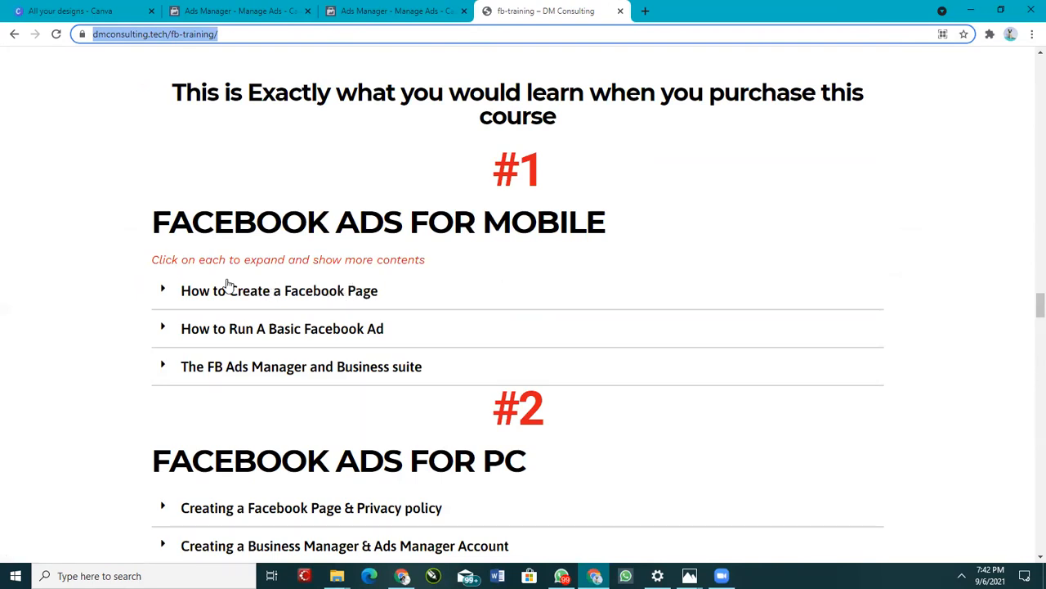
{"action": "scroll", "coordinate": [311, 297], "scroll_direction": "down", "scroll_amount": 2}
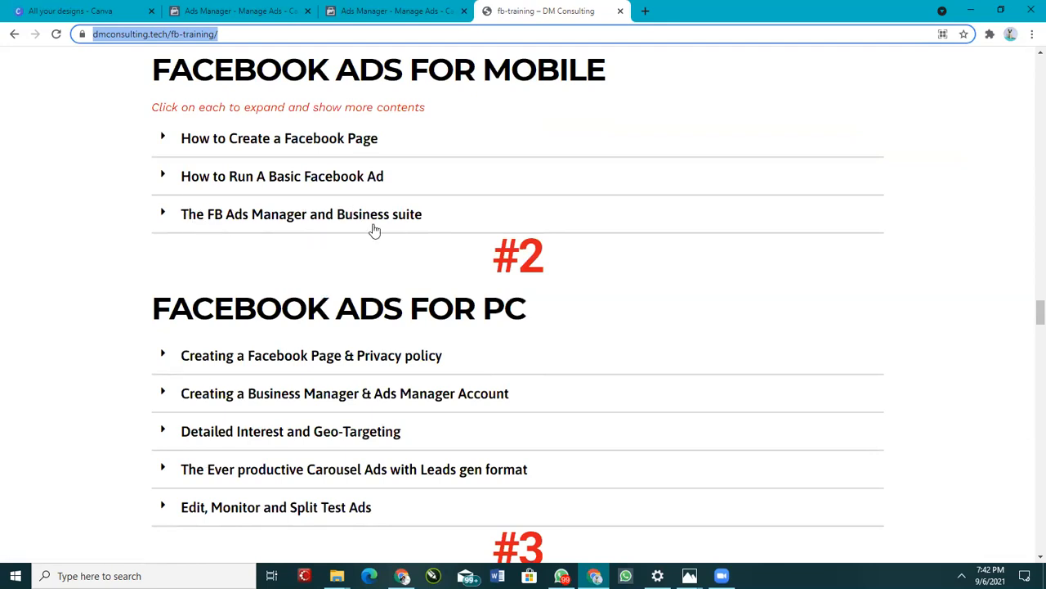
{"action": "scroll", "coordinate": [528, 327], "scroll_direction": "down", "scroll_amount": 2}
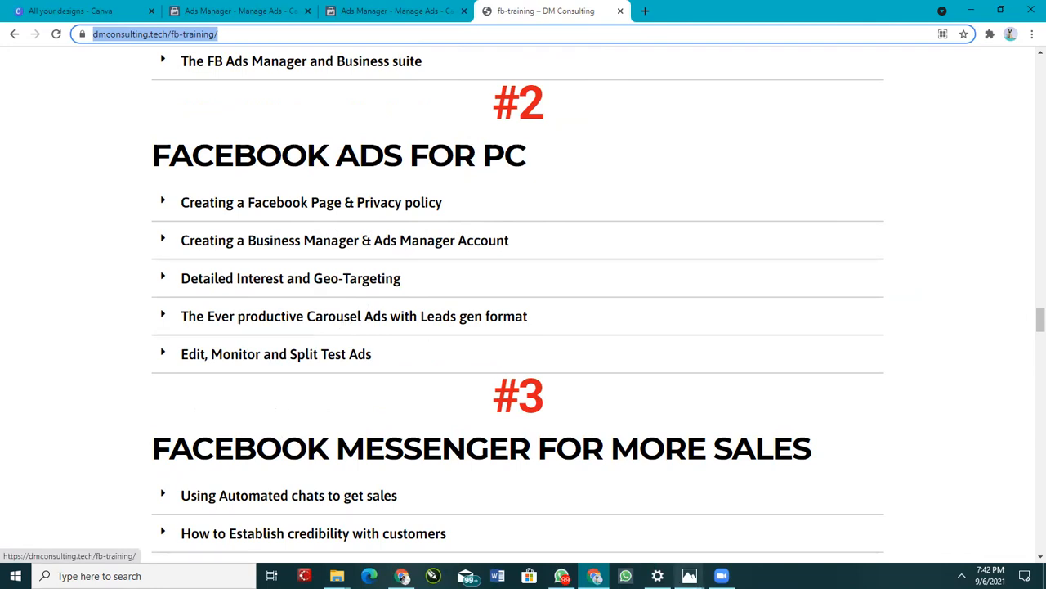
{"action": "scroll", "coordinate": [460, 327], "scroll_direction": "down", "scroll_amount": 4}
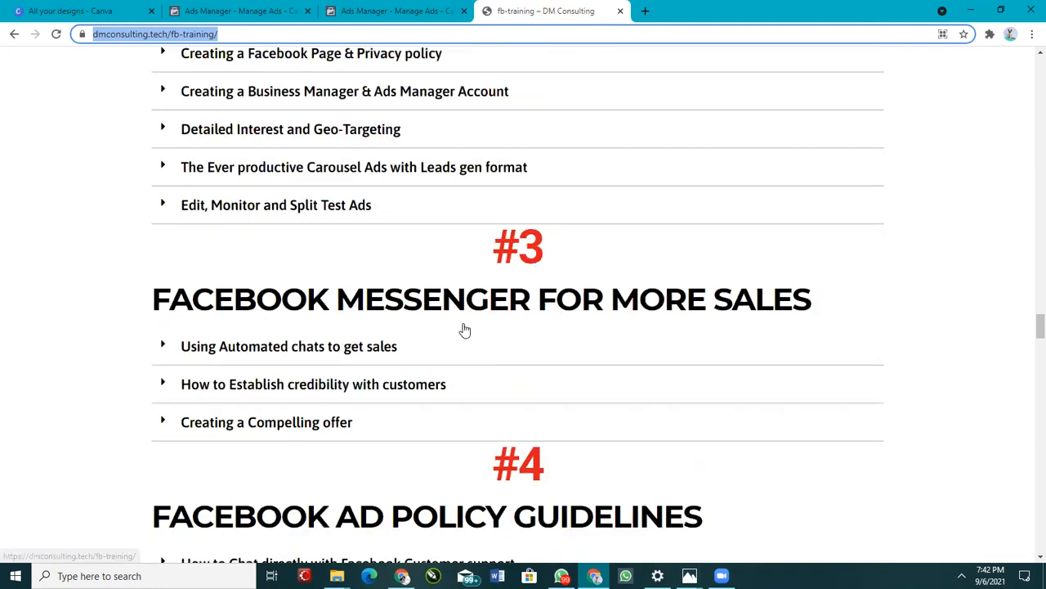
{"action": "scroll", "coordinate": [453, 319], "scroll_direction": "up", "scroll_amount": 2}
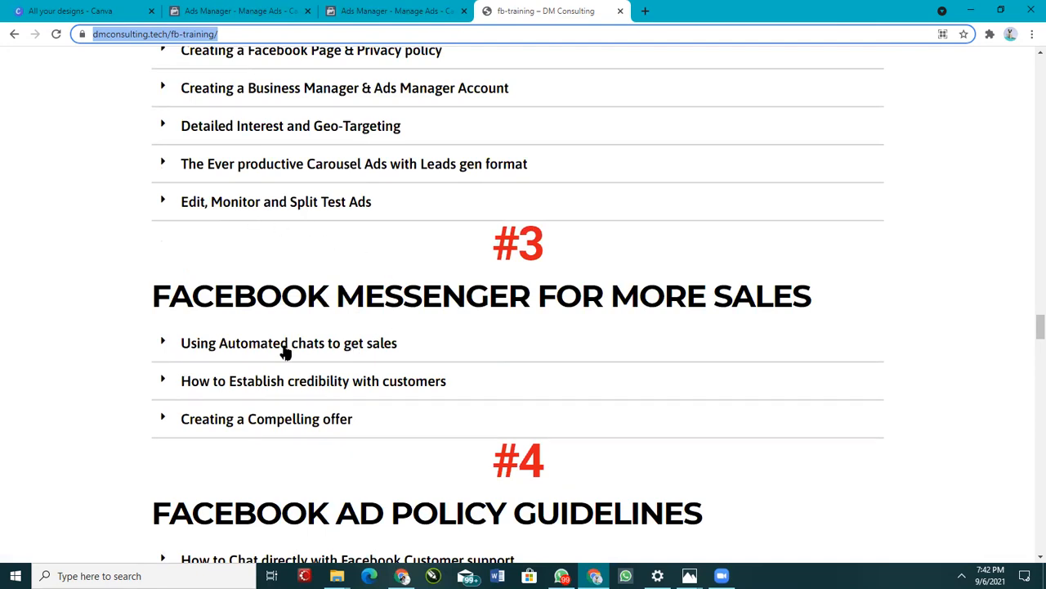
{"action": "scroll", "coordinate": [280, 343], "scroll_direction": "down", "scroll_amount": 2}
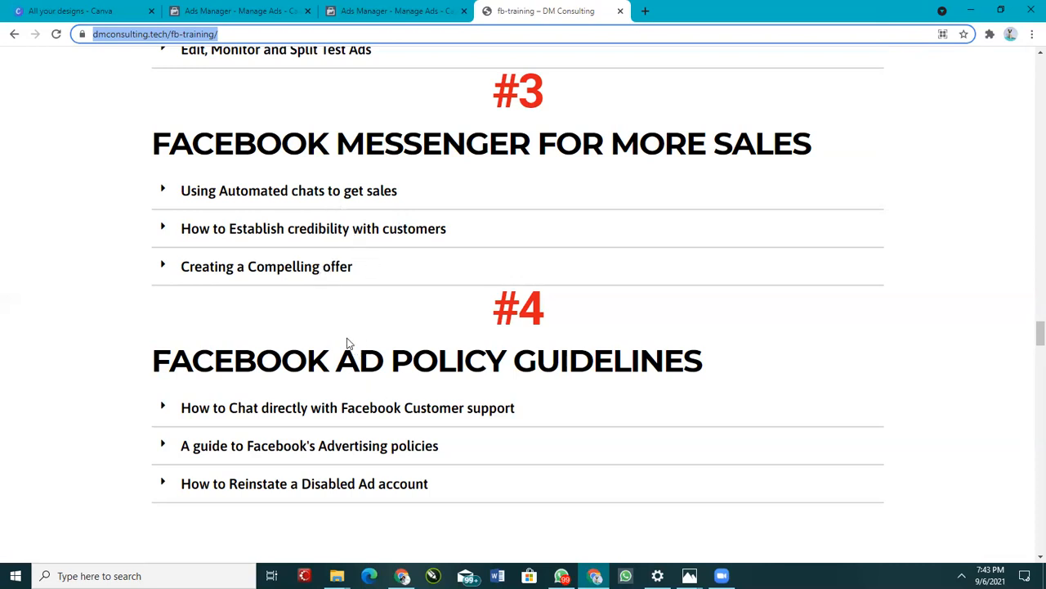
{"action": "scroll", "coordinate": [395, 306], "scroll_direction": "down", "scroll_amount": 3}
{"action": "scroll", "coordinate": [409, 294], "scroll_direction": "up", "scroll_amount": 2}
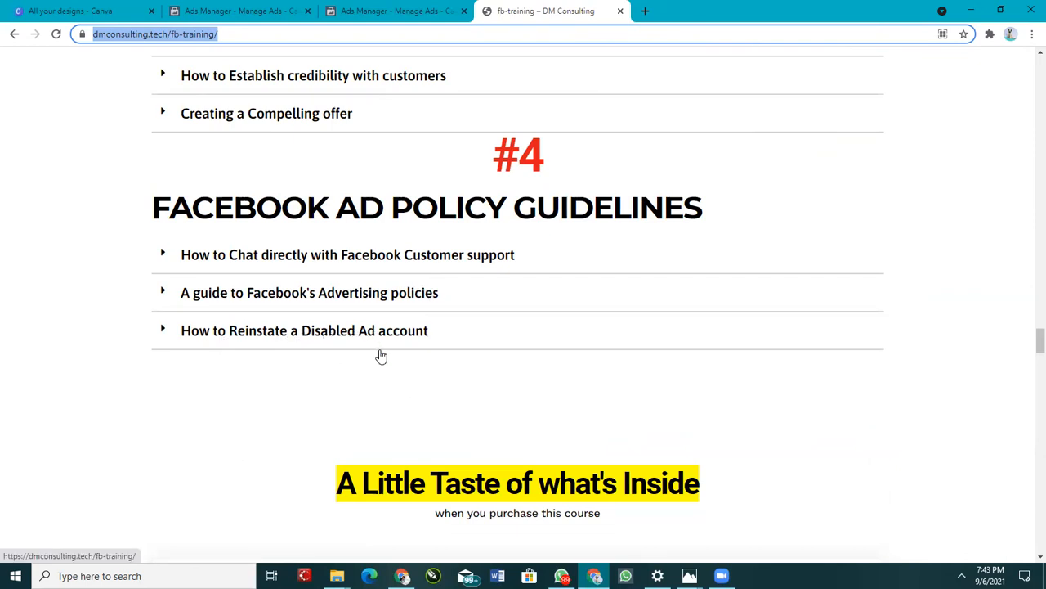
{"action": "scroll", "coordinate": [379, 354], "scroll_direction": "down", "scroll_amount": 5}
{"action": "scroll", "coordinate": [516, 386], "scroll_direction": "down", "scroll_amount": 20}
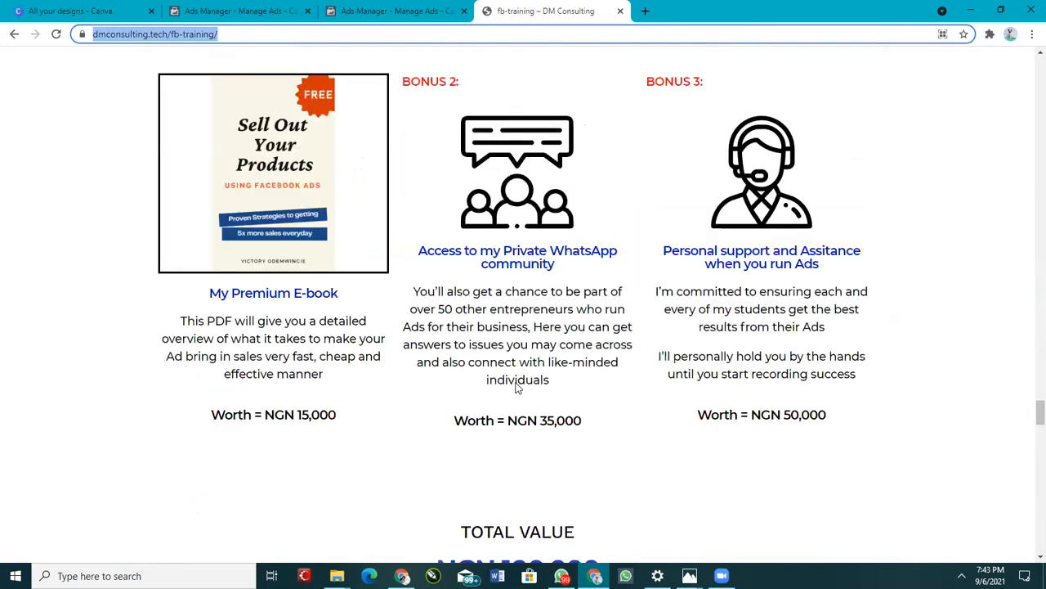
{"action": "scroll", "coordinate": [560, 360], "scroll_direction": "up", "scroll_amount": 5}
{"action": "scroll", "coordinate": [559, 361], "scroll_direction": "up", "scroll_amount": 5}
{"action": "scroll", "coordinate": [269, 346], "scroll_direction": "down", "scroll_amount": 2}
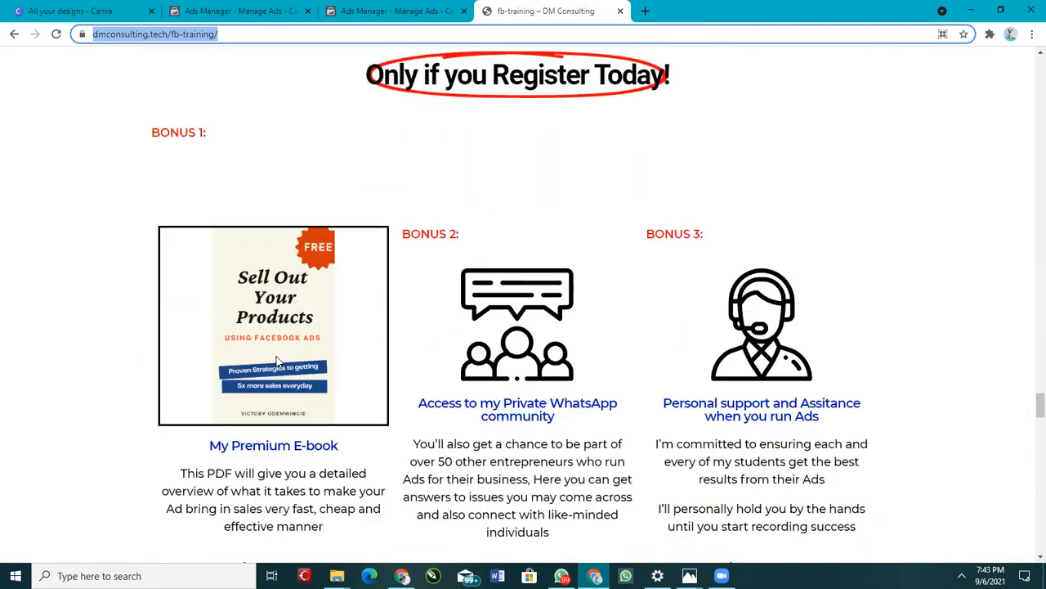
{"action": "scroll", "coordinate": [432, 347], "scroll_direction": "down", "scroll_amount": 2}
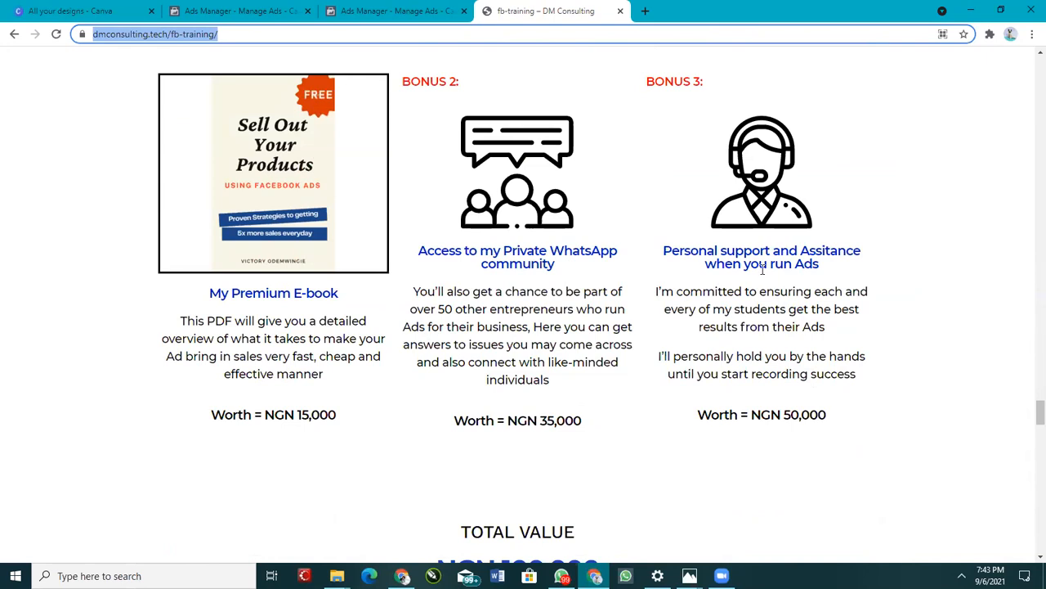
{"action": "scroll", "coordinate": [643, 340], "scroll_direction": "down", "scroll_amount": 2}
{"action": "scroll", "coordinate": [540, 342], "scroll_direction": "down", "scroll_amount": 4}
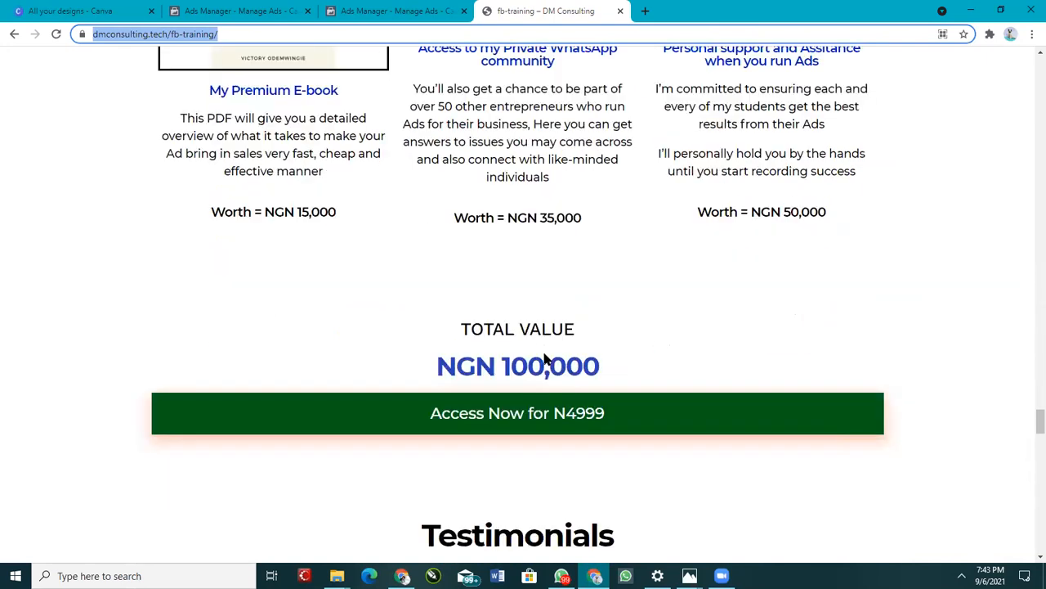
{"action": "scroll", "coordinate": [542, 348], "scroll_direction": "up", "scroll_amount": 3}
{"action": "scroll", "coordinate": [542, 349], "scroll_direction": "up", "scroll_amount": 1}
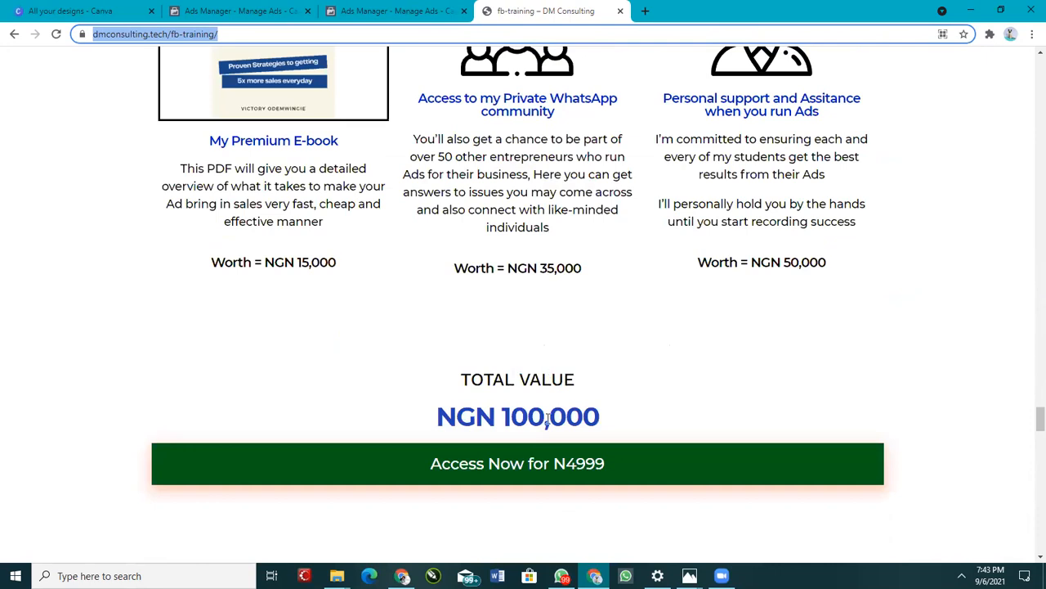
Step: Highlight the total value figure, then review the testimonials, instructor, FAQ and closing offer sections
{"action": "left_click", "coordinate": [508, 410]}
{"action": "left_click_drag", "start_coordinate": [509, 409], "coordinate": [594, 420]}
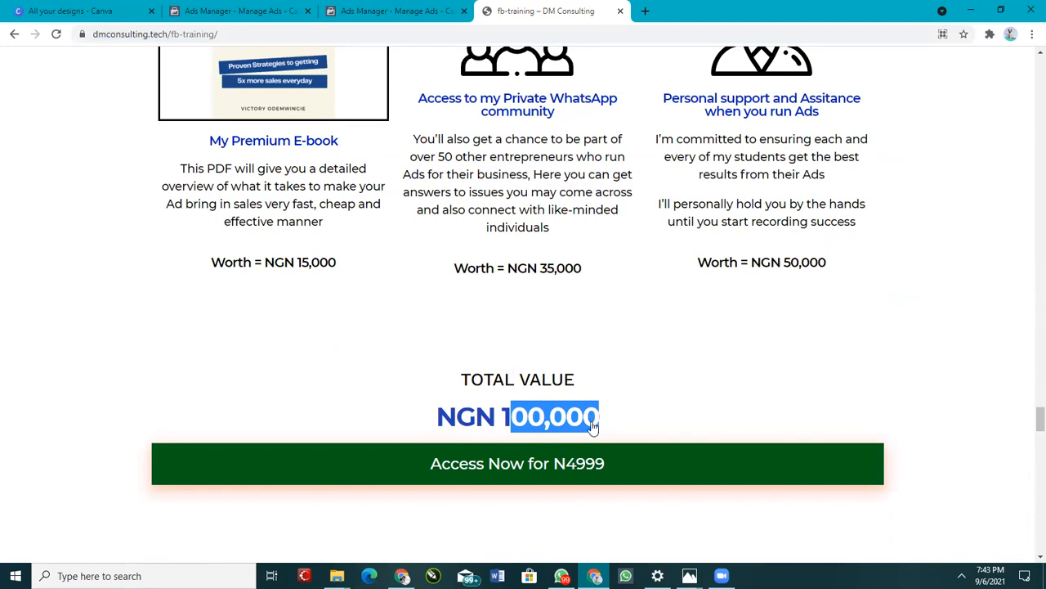
{"action": "scroll", "coordinate": [499, 309], "scroll_direction": "down", "scroll_amount": 3}
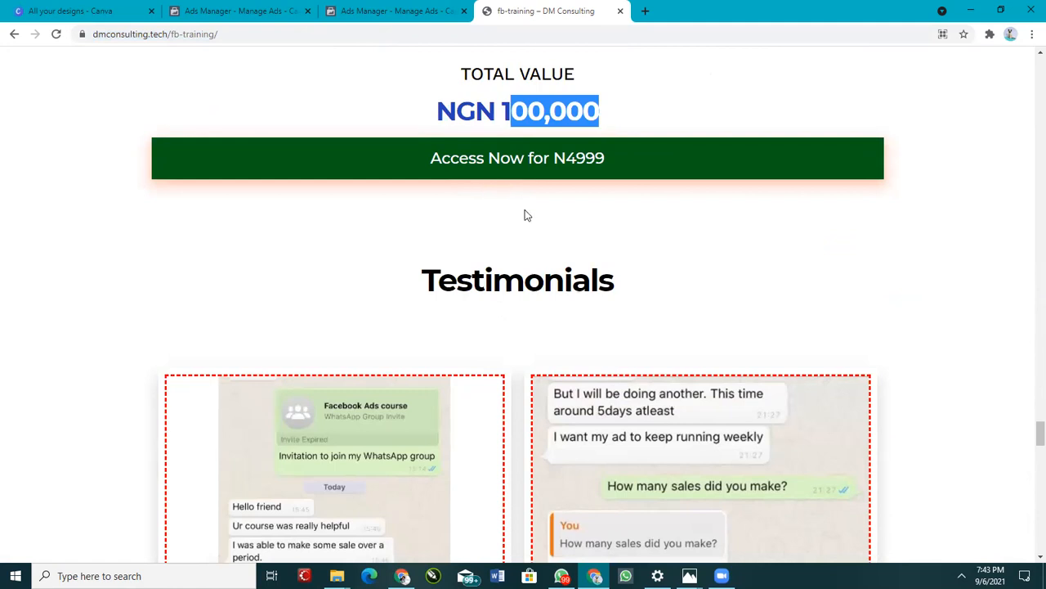
{"action": "scroll", "coordinate": [526, 215], "scroll_direction": "down", "scroll_amount": 3}
{"action": "scroll", "coordinate": [529, 251], "scroll_direction": "down", "scroll_amount": 6}
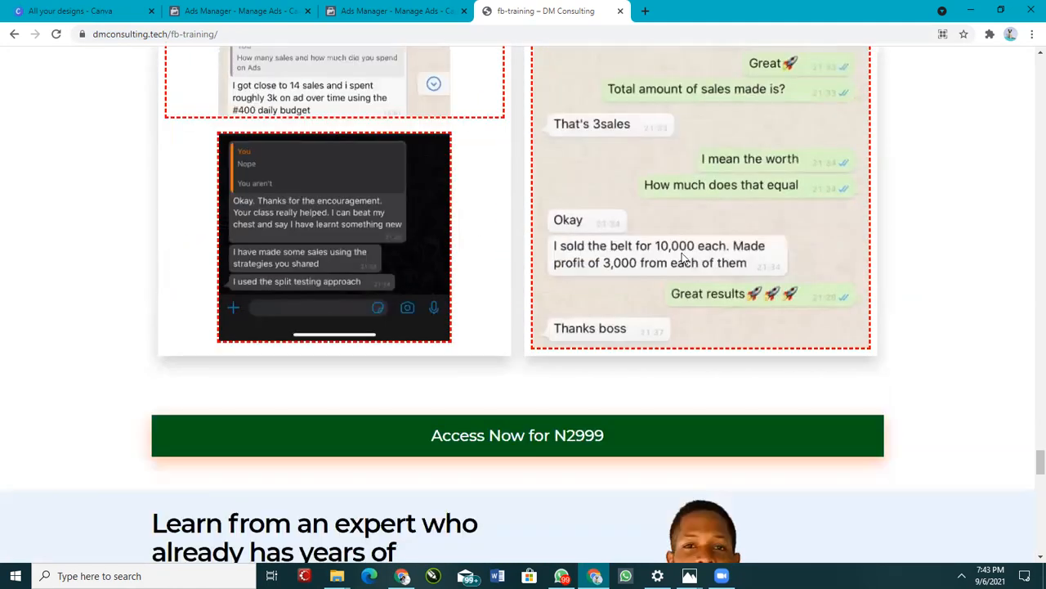
{"action": "scroll", "coordinate": [588, 249], "scroll_direction": "up", "scroll_amount": 2}
{"action": "scroll", "coordinate": [588, 249], "scroll_direction": "down", "scroll_amount": 15}
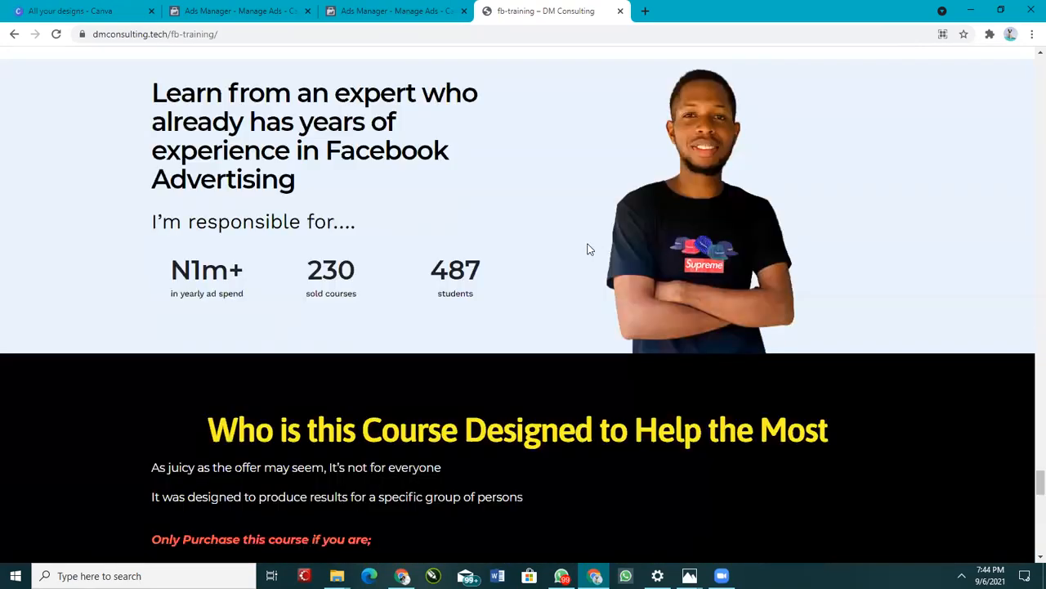
{"action": "scroll", "coordinate": [589, 253], "scroll_direction": "down", "scroll_amount": 2}
{"action": "scroll", "coordinate": [591, 255], "scroll_direction": "up", "scroll_amount": 6}
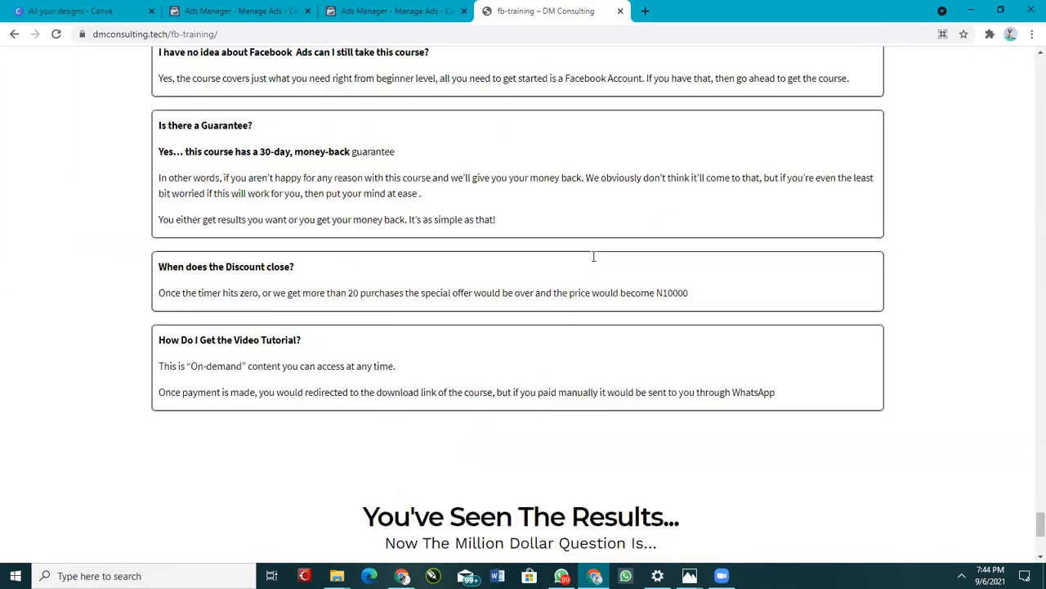
{"action": "scroll", "coordinate": [600, 275], "scroll_direction": "down", "scroll_amount": 6}
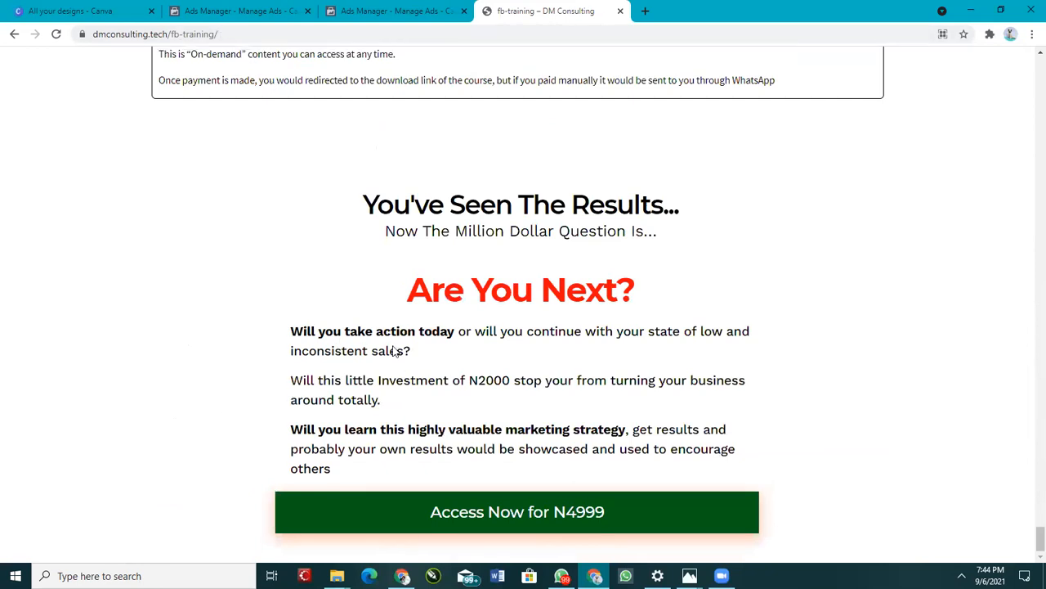
{"action": "scroll", "coordinate": [397, 340], "scroll_direction": "up", "scroll_amount": 7}
{"action": "scroll", "coordinate": [402, 311], "scroll_direction": "up", "scroll_amount": 15}
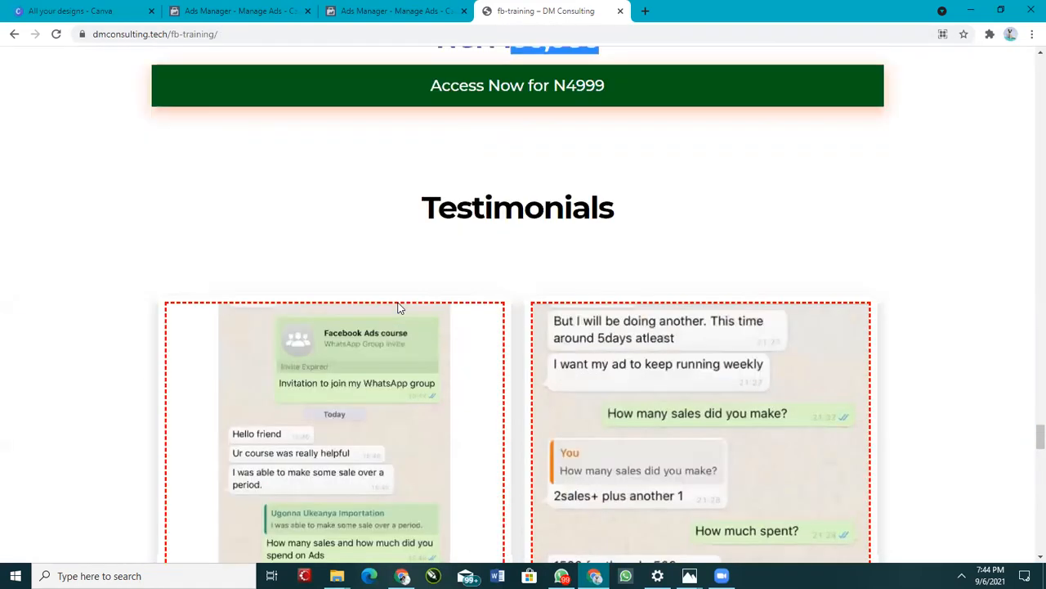
{"action": "scroll", "coordinate": [401, 268], "scroll_direction": "up", "scroll_amount": 5}
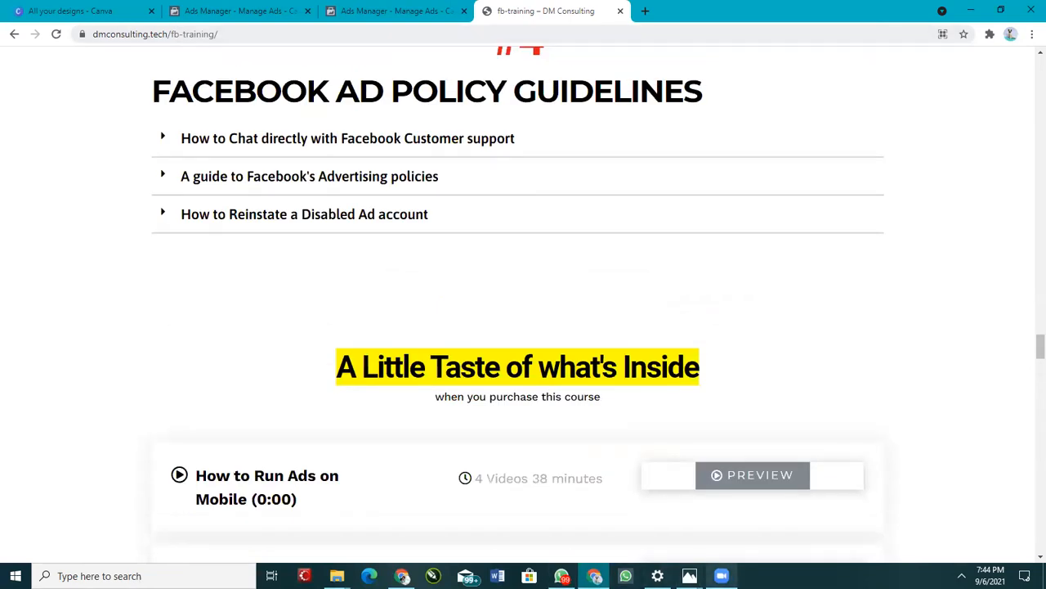
Step: Switch to WhatsApp and open the CANVA SUPPORT GROUP chat
{"action": "left_click", "coordinate": [722, 576]}
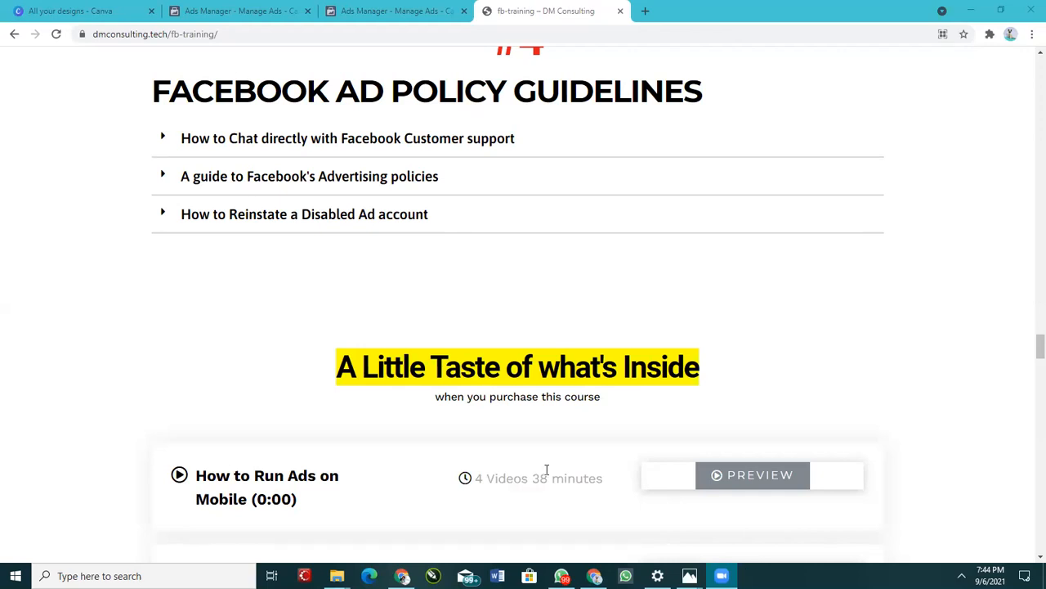
{"action": "left_click", "coordinate": [561, 576]}
{"action": "left_click", "coordinate": [141, 317]}
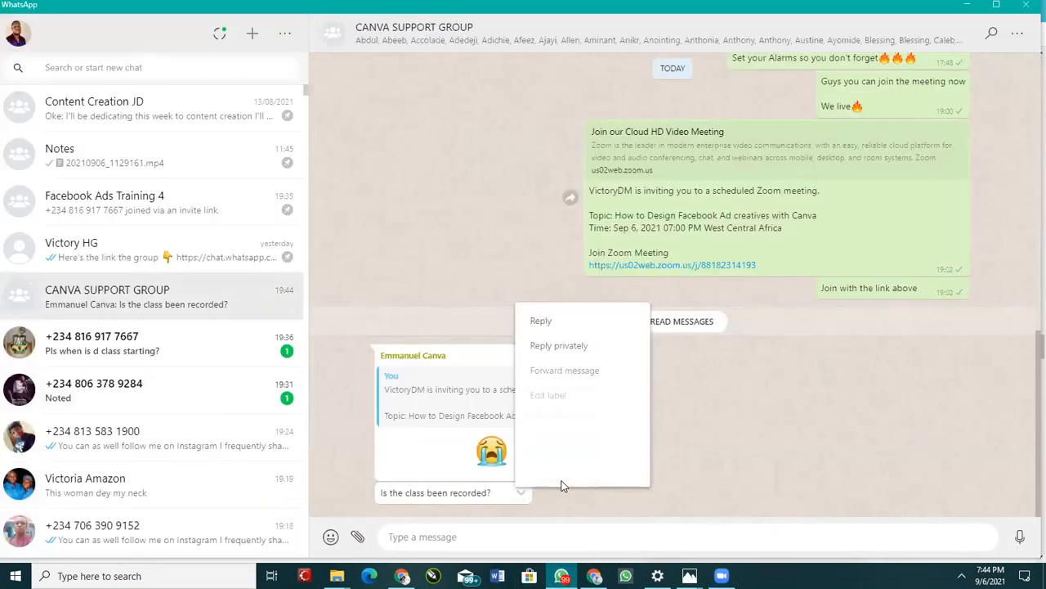
{"action": "right_click", "coordinate": [561, 484]}
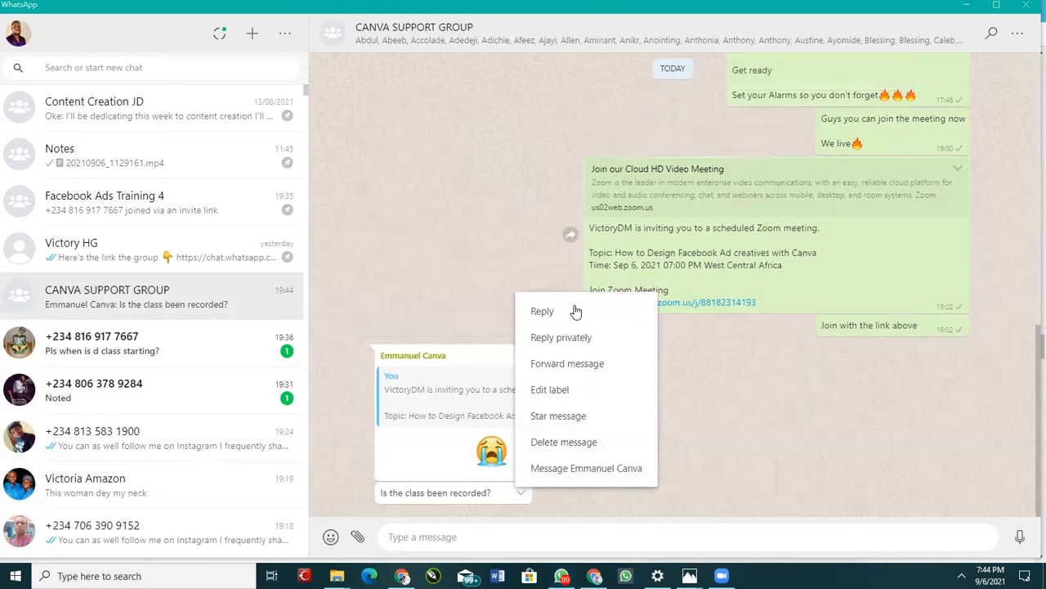
{"action": "left_click", "coordinate": [574, 310]}
{"action": "type", "text": "YOu can"}
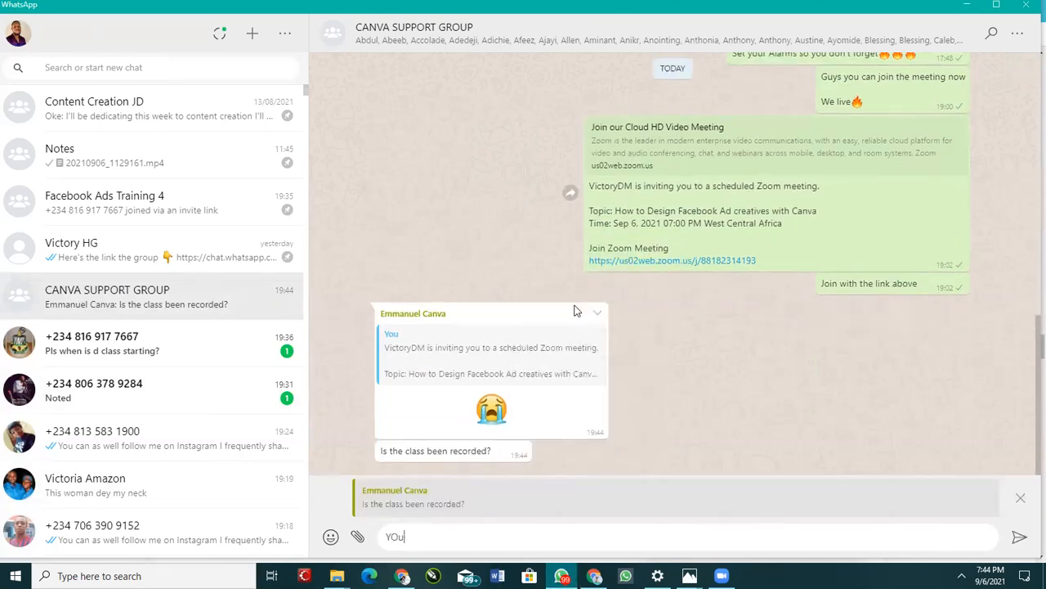
{"action": "key", "text": "BackSpace"}
{"action": "key", "text": "BackSpace"}
{"action": "key", "text": "BackSpace"}
{"action": "key", "text": "BackSpace"}
{"action": "key", "text": "BackSpace"}
{"action": "key", "text": "BackSpace"}
{"action": "type", "text": "ou can"}
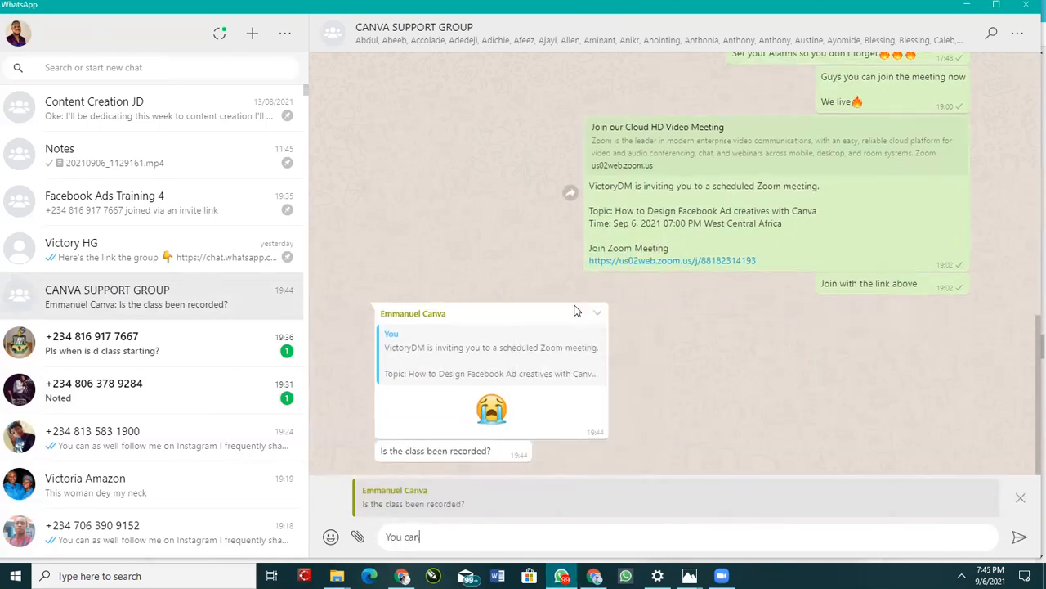
{"action": "type", "text": " still join"}
{"action": "key", "text": "Return"}
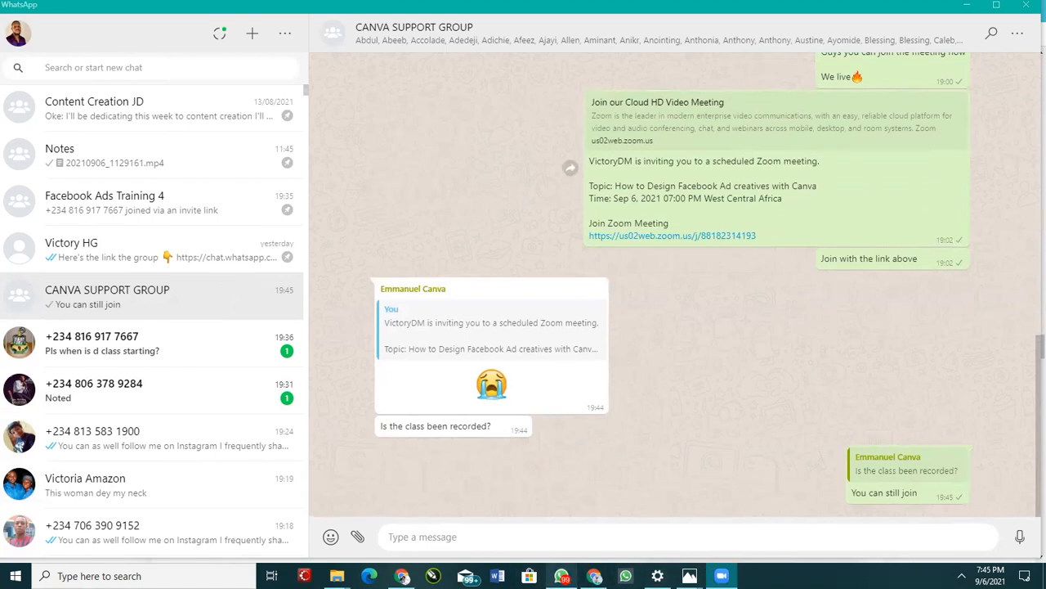
Step: Switch to the Canva webinar design and browse the uploaded images and videos
{"action": "left_click", "coordinate": [595, 576]}
{"action": "left_click", "coordinate": [402, 575]}
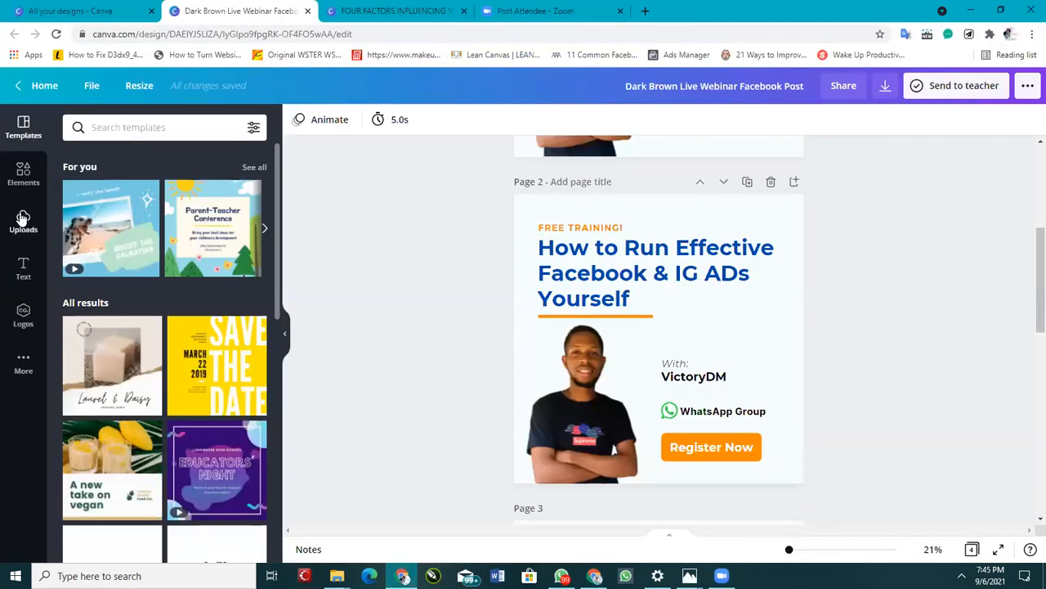
{"action": "left_click", "coordinate": [23, 221]}
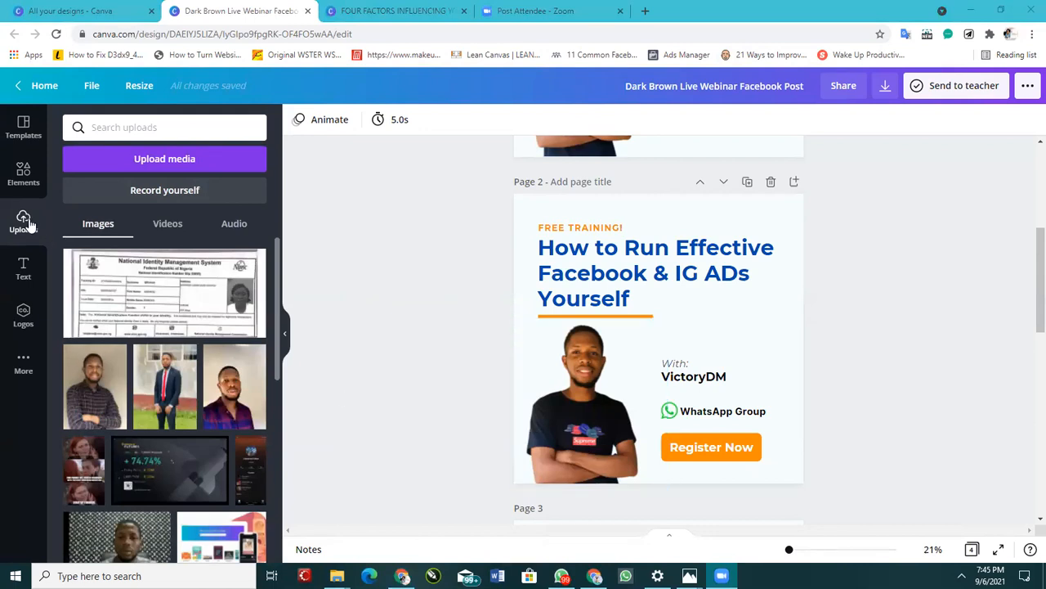
{"action": "left_click", "coordinate": [168, 224]}
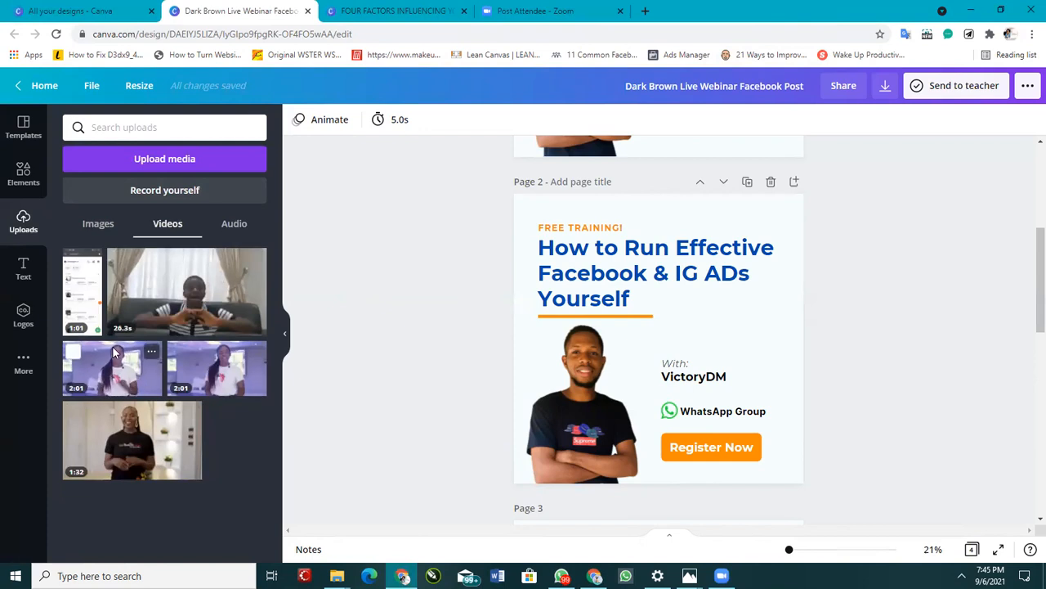
{"action": "left_click", "coordinate": [23, 172]}
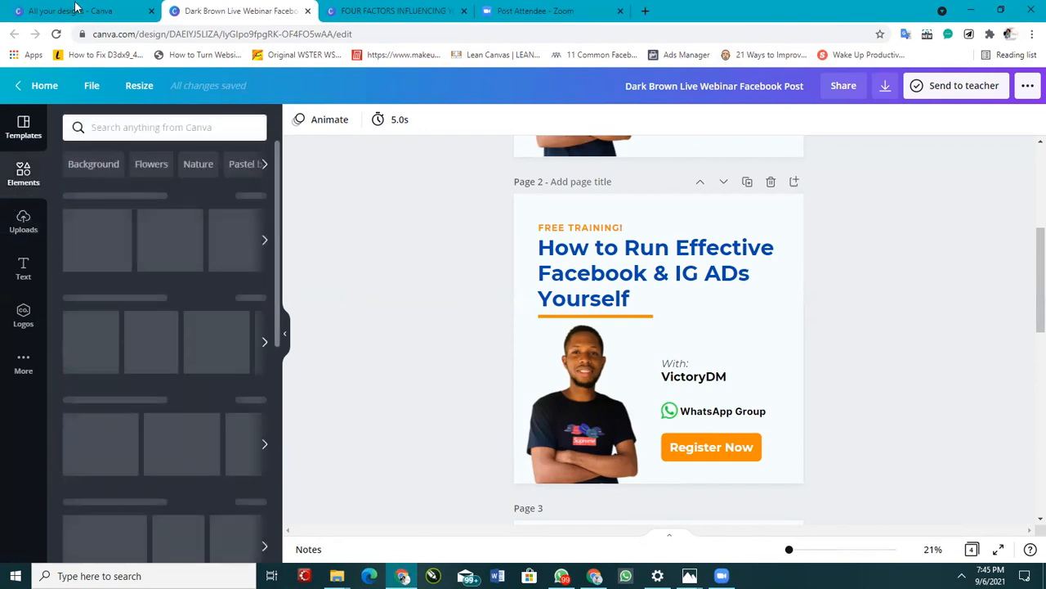
Step: Open the Canva Pro Lifetime Access design from All your designs
{"action": "key", "text": "ctrl+shift+Tab"}
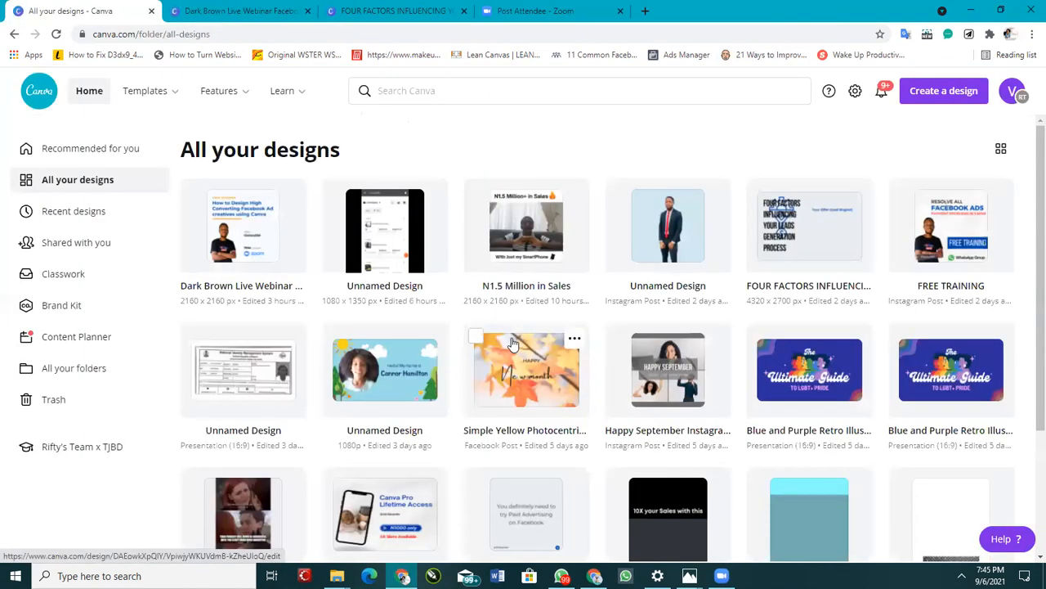
{"action": "scroll", "coordinate": [515, 344], "scroll_direction": "down", "scroll_amount": 3}
{"action": "scroll", "coordinate": [515, 344], "scroll_direction": "up", "scroll_amount": 3}
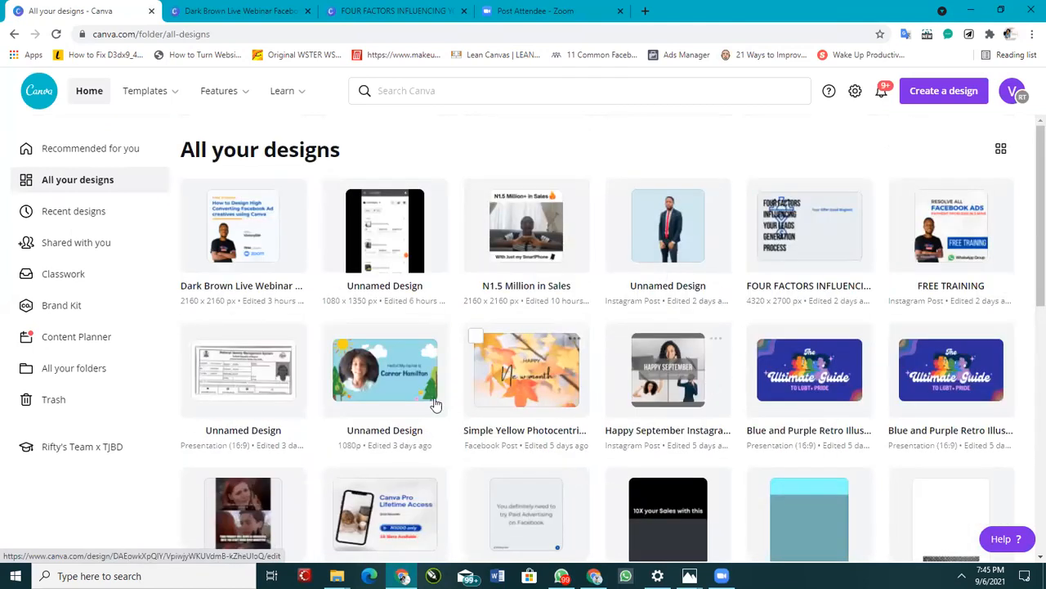
{"action": "scroll", "coordinate": [377, 390], "scroll_direction": "down", "scroll_amount": 3}
{"action": "scroll", "coordinate": [366, 388], "scroll_direction": "down", "scroll_amount": 2}
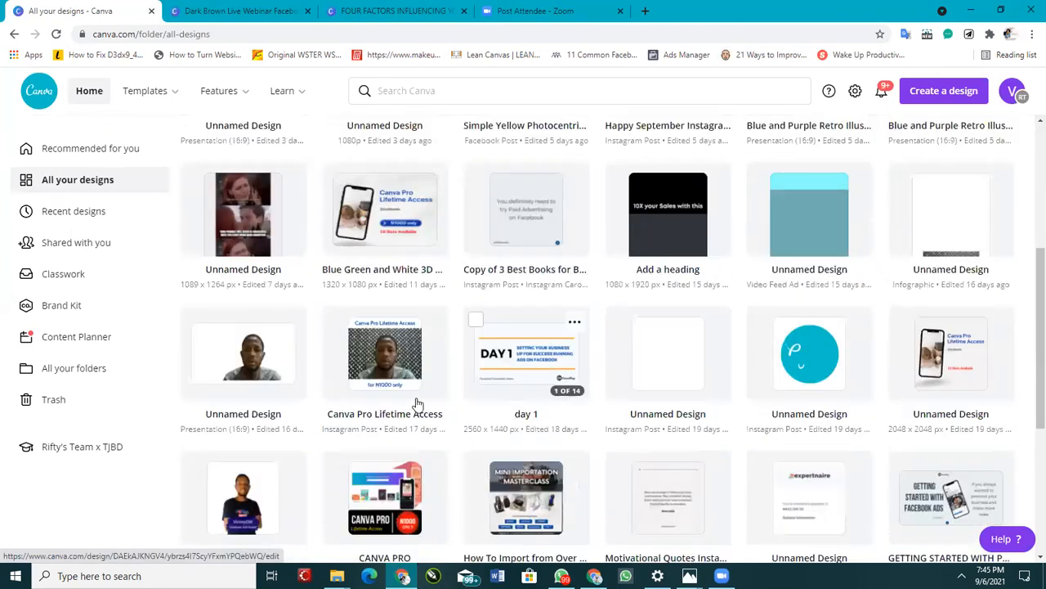
{"action": "left_click", "coordinate": [382, 366]}
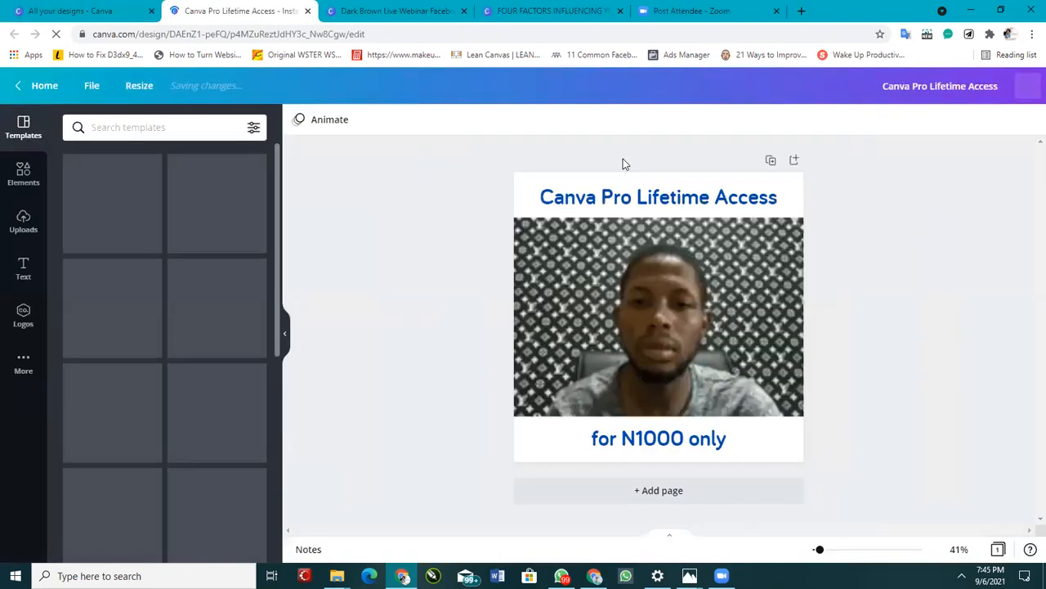
Step: Duplicate the first page of the Canva Pro Lifetime Access design
{"action": "left_click", "coordinate": [671, 301]}
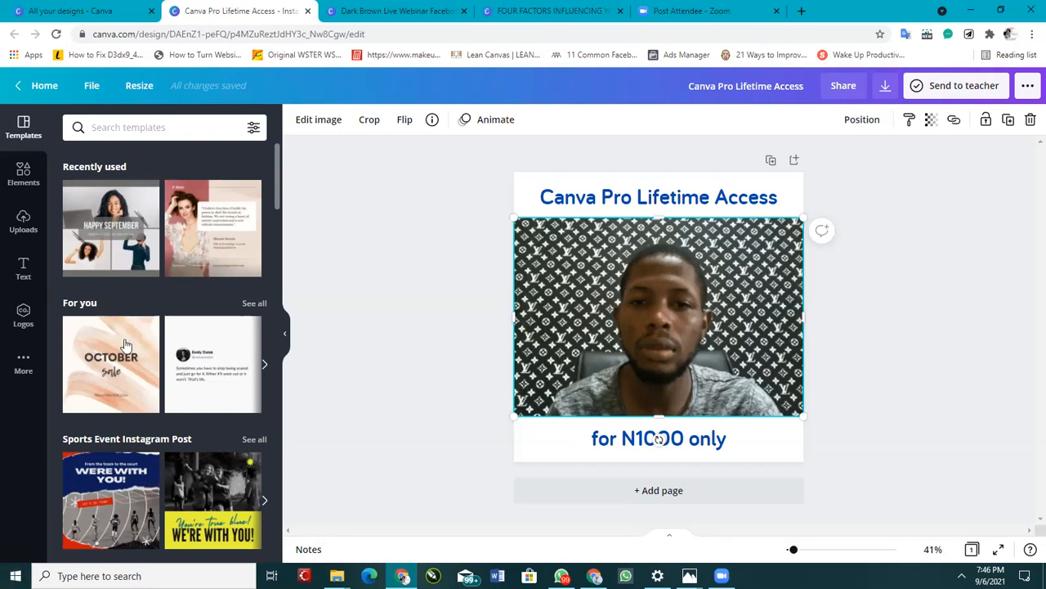
{"action": "scroll", "coordinate": [161, 356], "scroll_direction": "down", "scroll_amount": 6}
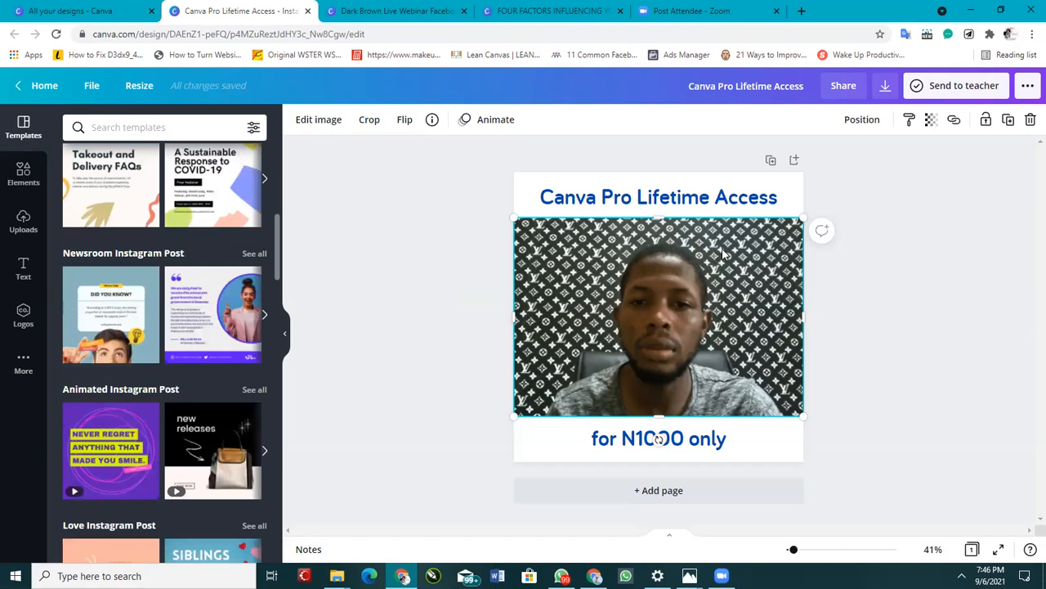
{"action": "left_click", "coordinate": [771, 159]}
Step: Delete the title and the price text from the duplicated page 2
{"action": "left_click", "coordinate": [712, 219]}
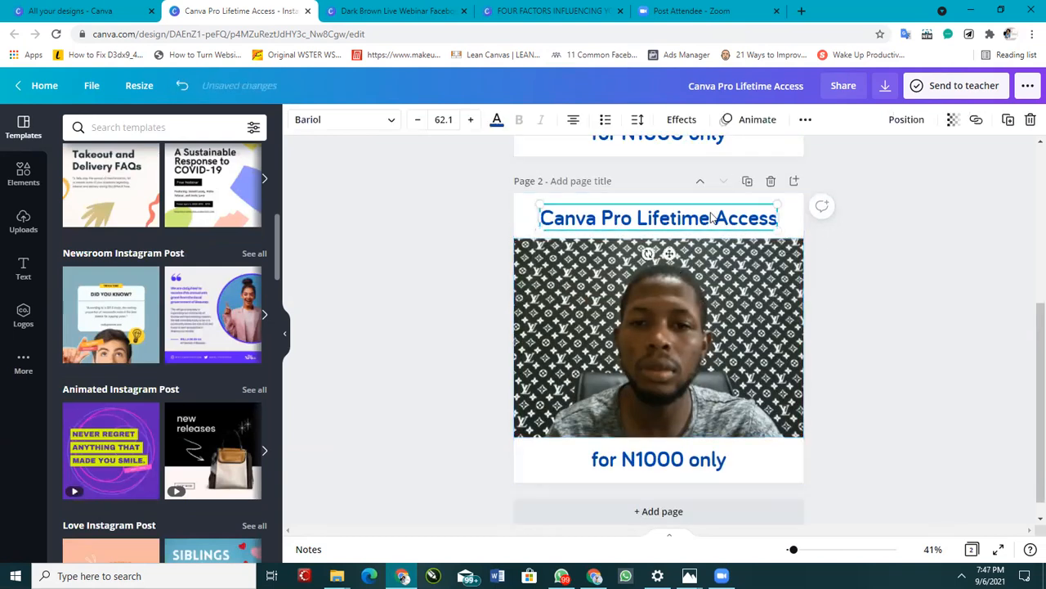
{"action": "key", "text": "Delete"}
{"action": "left_click", "coordinate": [679, 462]}
{"action": "key", "text": "Delete"}
Step: Stretch the photo on page 2 to cover the full page height
{"action": "left_click", "coordinate": [691, 340]}
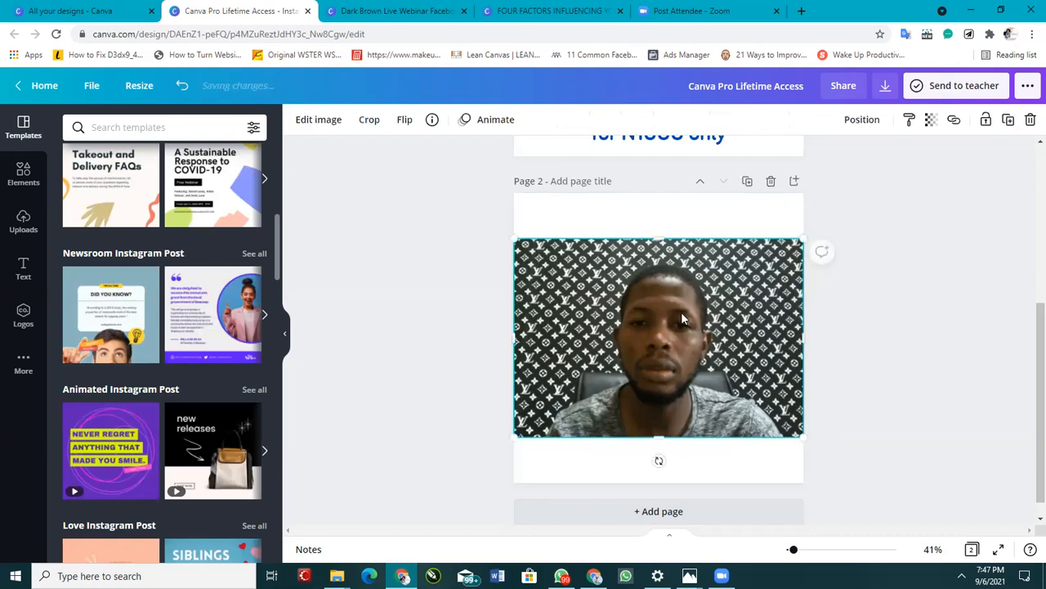
{"action": "left_click_drag", "start_coordinate": [659, 238], "coordinate": [660, 190]}
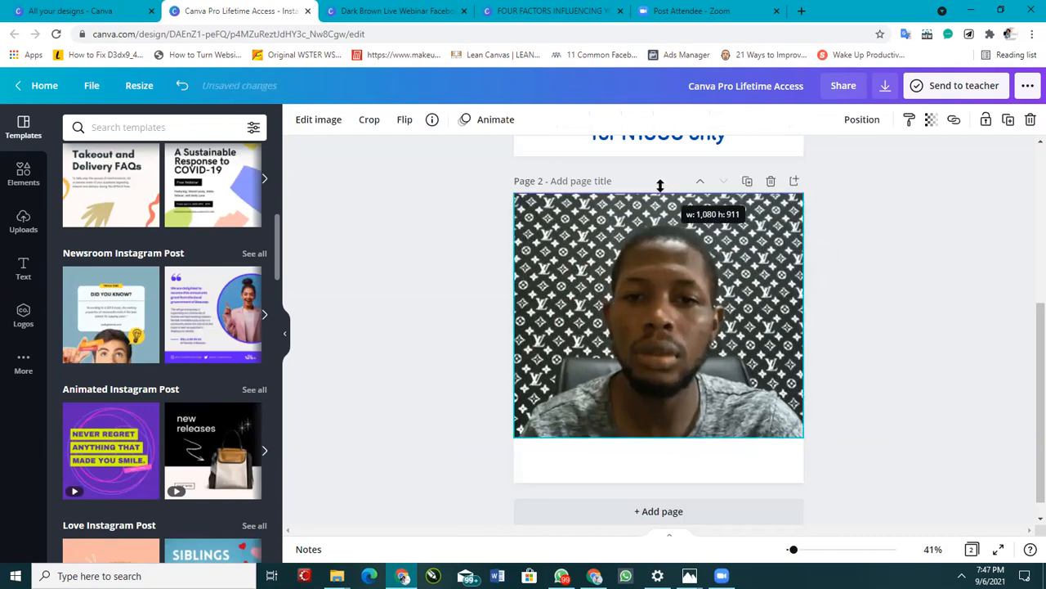
{"action": "left_click_drag", "start_coordinate": [664, 438], "coordinate": [667, 495]}
Step: Browse the uploaded images and swap the page 2 photo for another uploaded picture of the instructor
{"action": "left_click", "coordinate": [25, 222]}
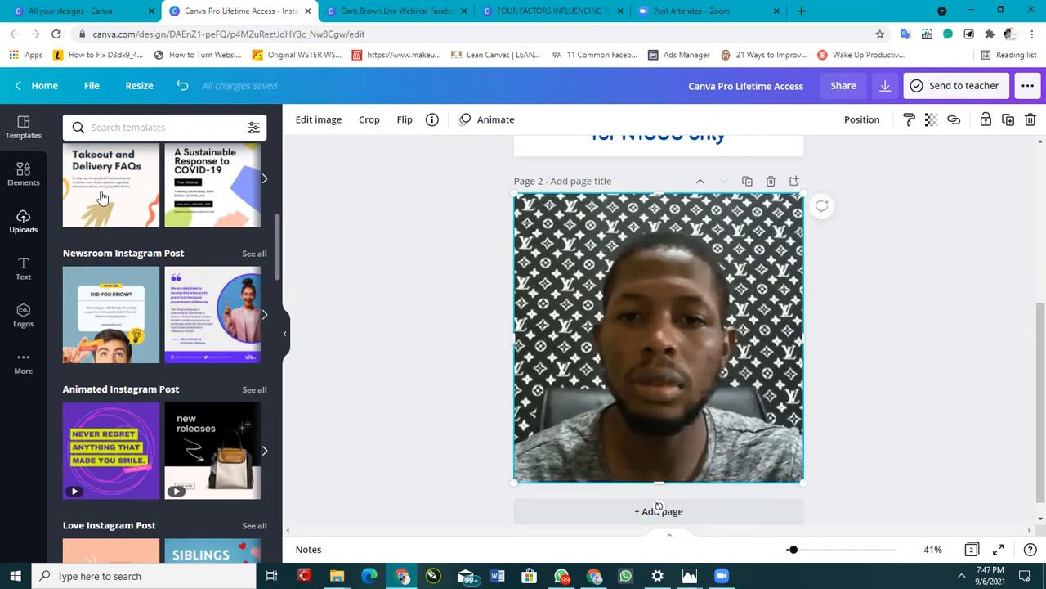
{"action": "scroll", "coordinate": [220, 342], "scroll_direction": "down", "scroll_amount": 15}
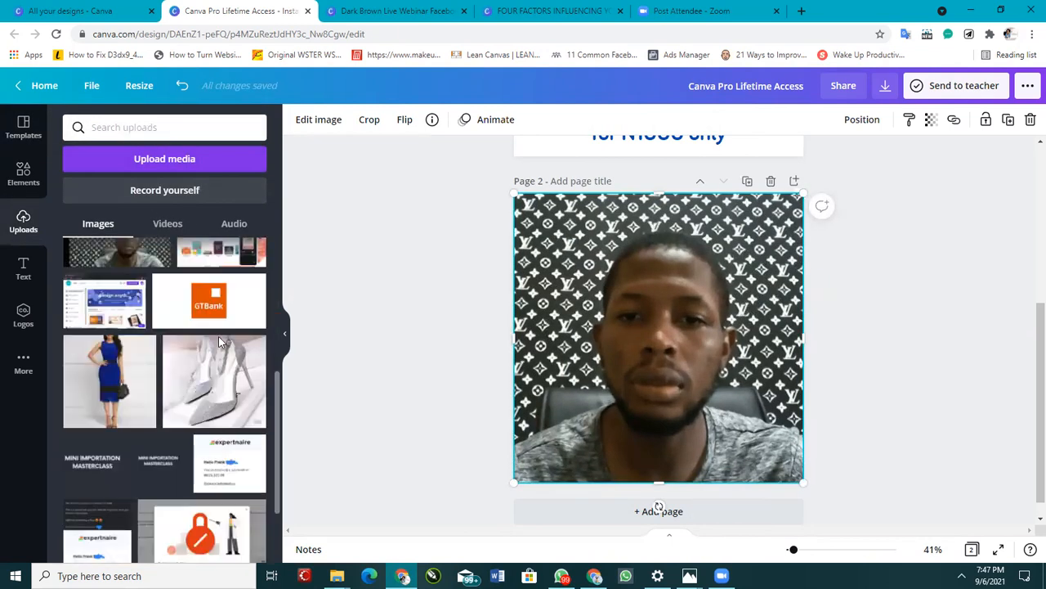
{"action": "scroll", "coordinate": [199, 359], "scroll_direction": "up", "scroll_amount": 12}
{"action": "scroll", "coordinate": [198, 374], "scroll_direction": "down", "scroll_amount": 6}
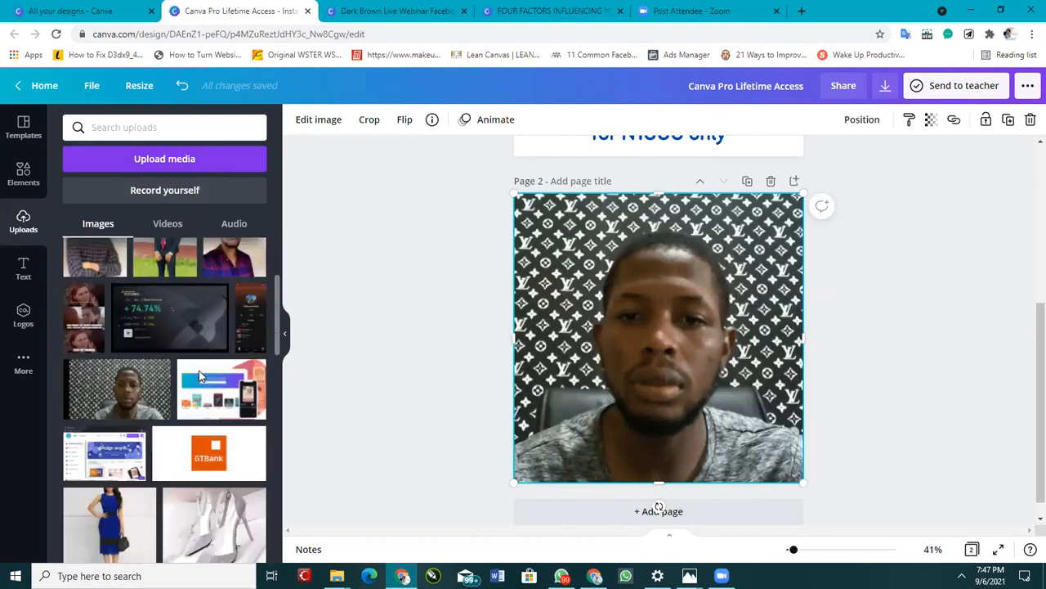
{"action": "scroll", "coordinate": [183, 367], "scroll_direction": "up", "scroll_amount": 3}
{"action": "left_click_drag", "start_coordinate": [660, 347], "coordinate": [1036, 386]}
{"action": "left_click", "coordinate": [114, 391]}
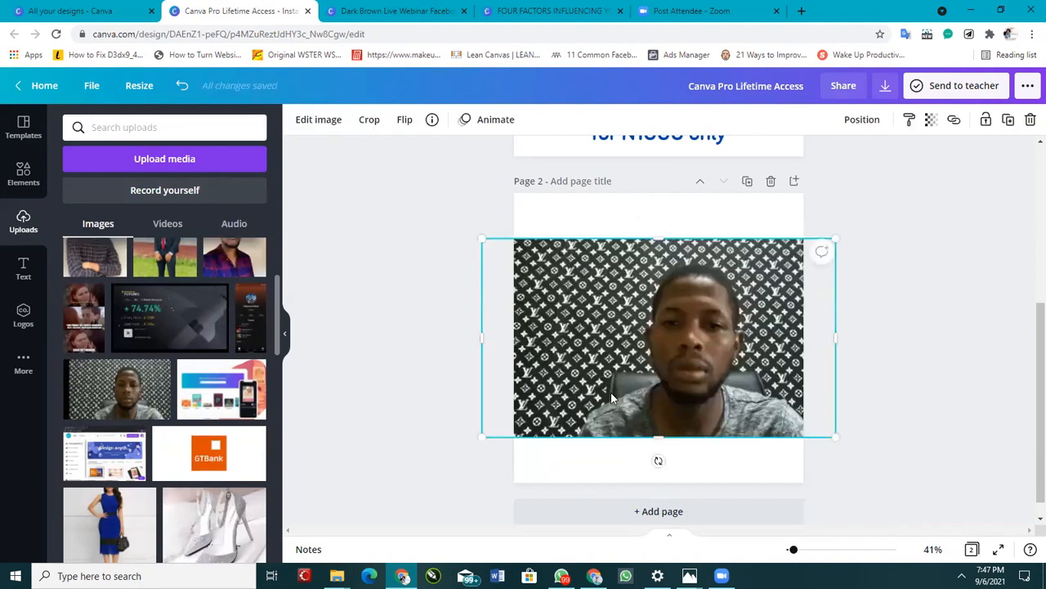
Step: Replace the photo on page 2 with the 26.3s uploaded video, enlarged to the page's full width
{"action": "left_click", "coordinate": [168, 224]}
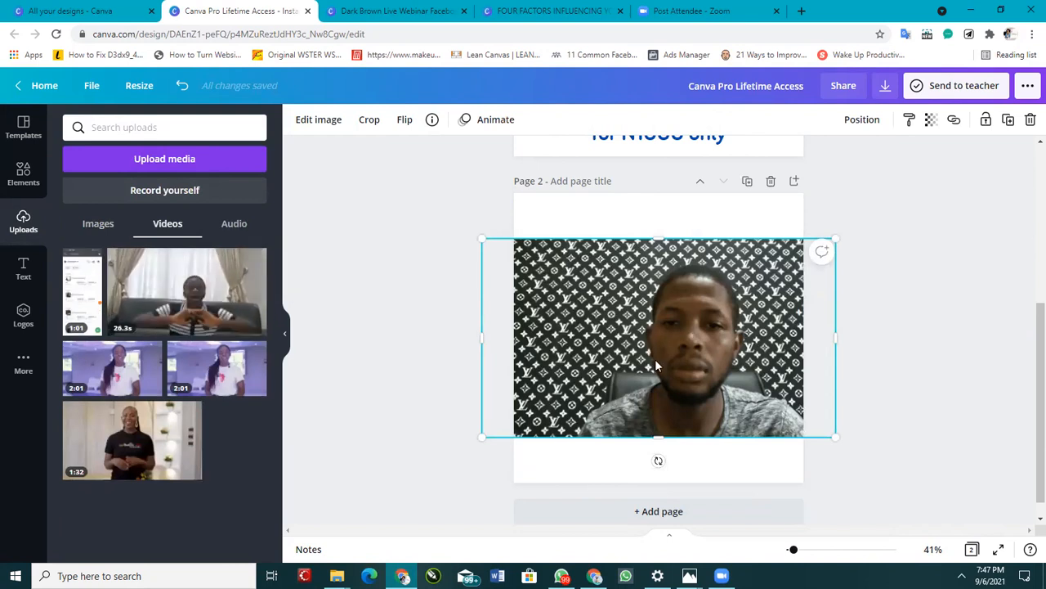
{"action": "left_click_drag", "start_coordinate": [667, 343], "coordinate": [1000, 383]}
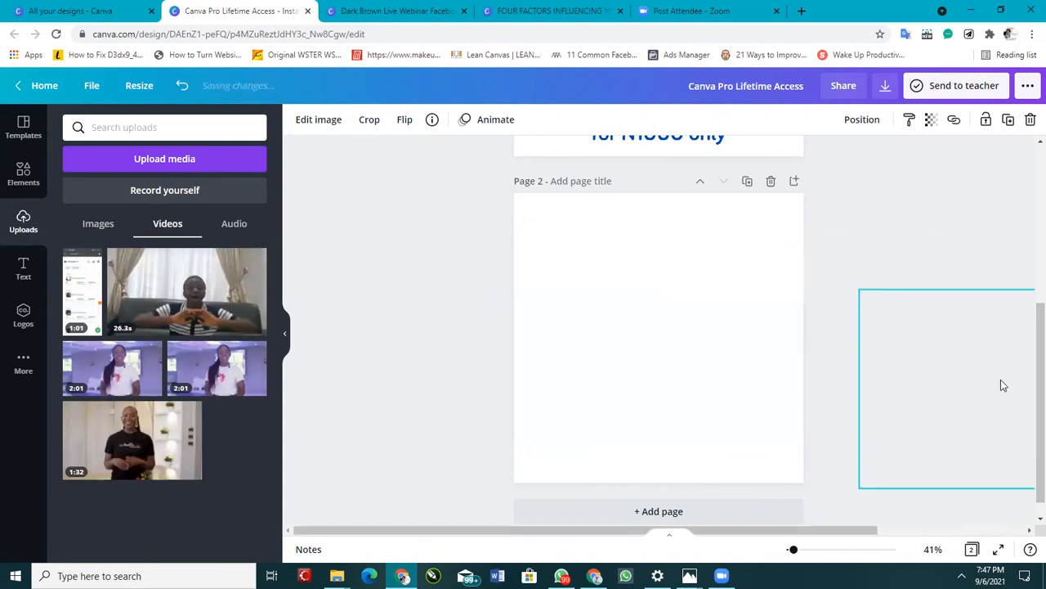
{"action": "left_click", "coordinate": [186, 299]}
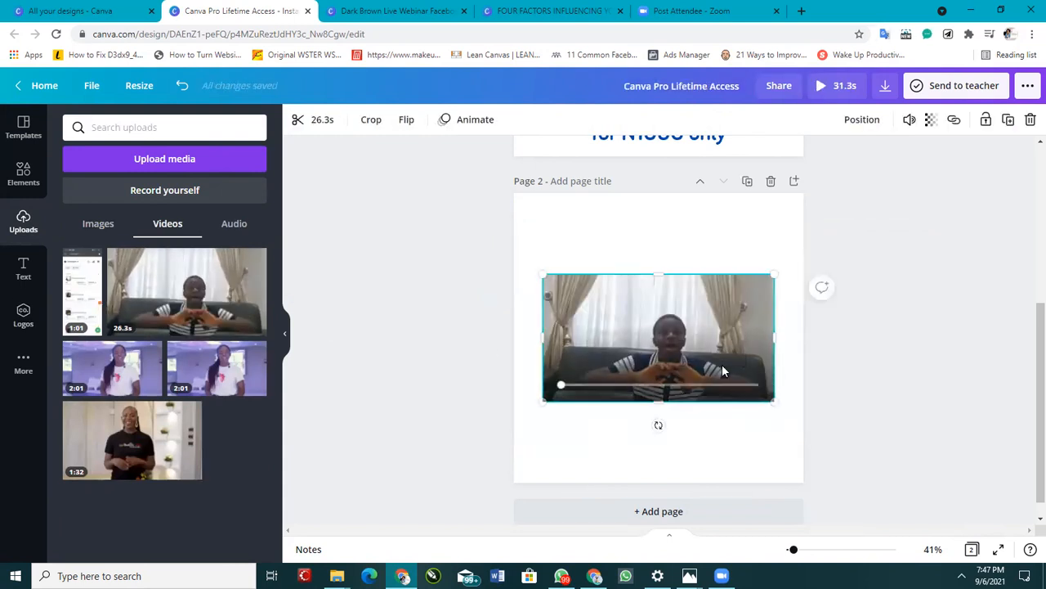
{"action": "left_click_drag", "start_coordinate": [723, 382], "coordinate": [694, 344]}
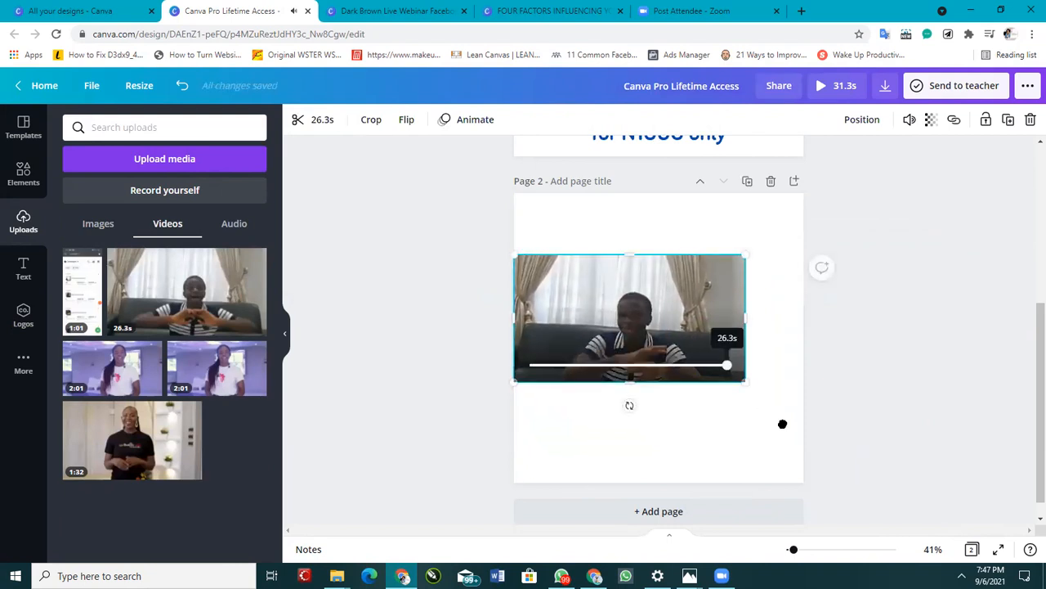
{"action": "left_click_drag", "start_coordinate": [746, 382], "coordinate": [803, 413]}
Step: Play the video on page 2 and compare it with the first page
{"action": "scroll", "coordinate": [832, 348], "scroll_direction": "up", "scroll_amount": 4}
{"action": "scroll", "coordinate": [832, 347], "scroll_direction": "down", "scroll_amount": 4}
{"action": "mouse_move", "coordinate": [733, 293]}
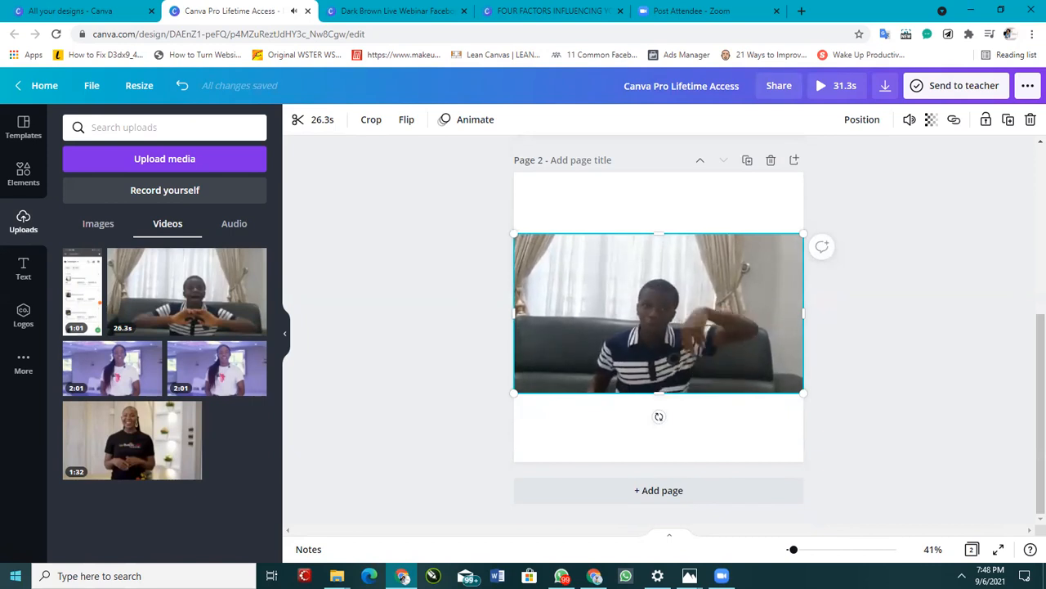
{"action": "key", "text": "space"}
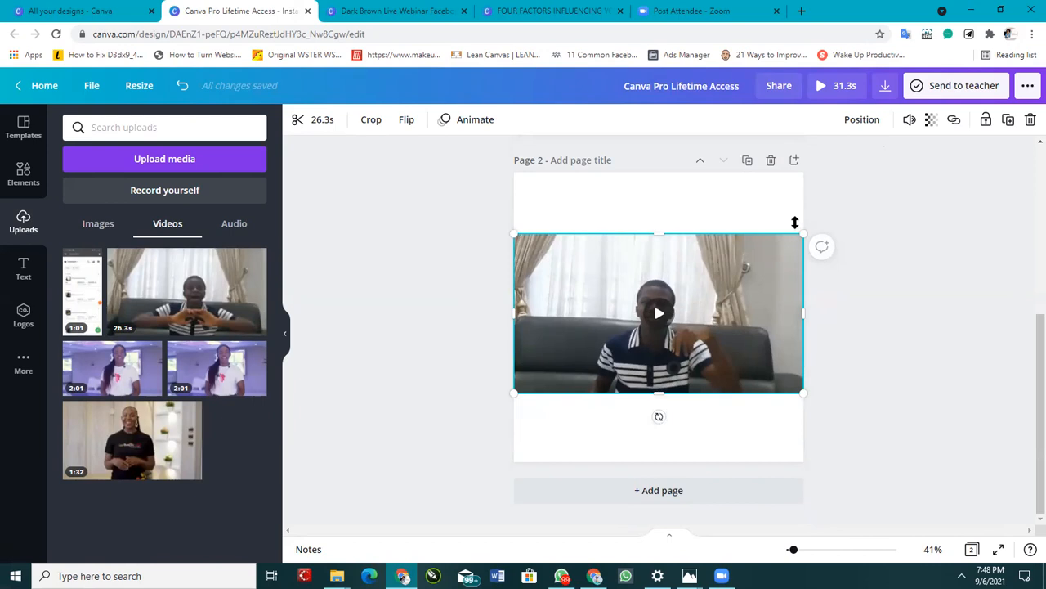
{"action": "scroll", "coordinate": [768, 237], "scroll_direction": "up", "scroll_amount": 4}
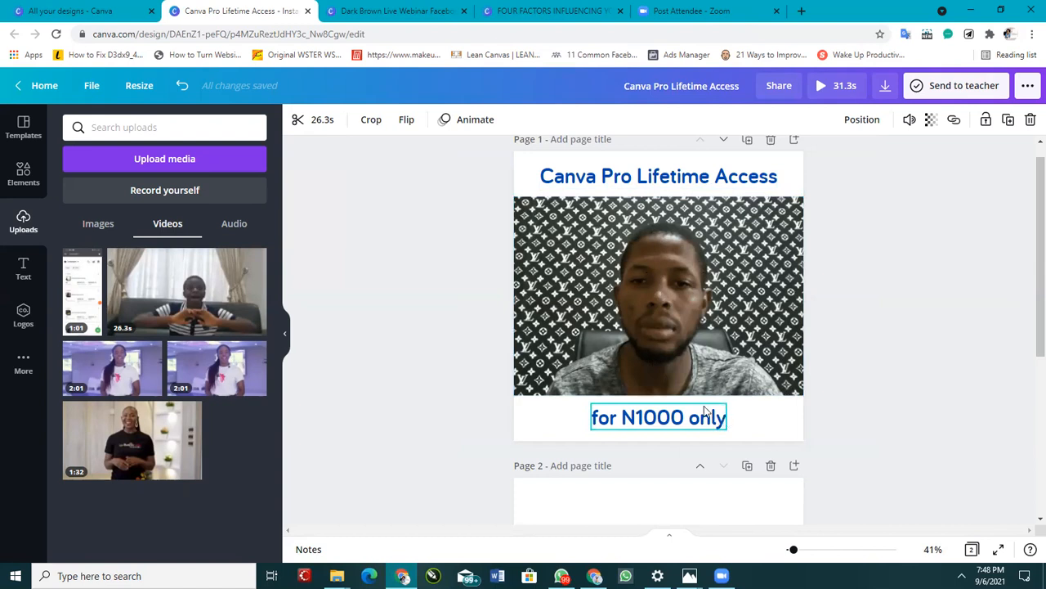
{"action": "scroll", "coordinate": [658, 333], "scroll_direction": "down", "scroll_amount": 4}
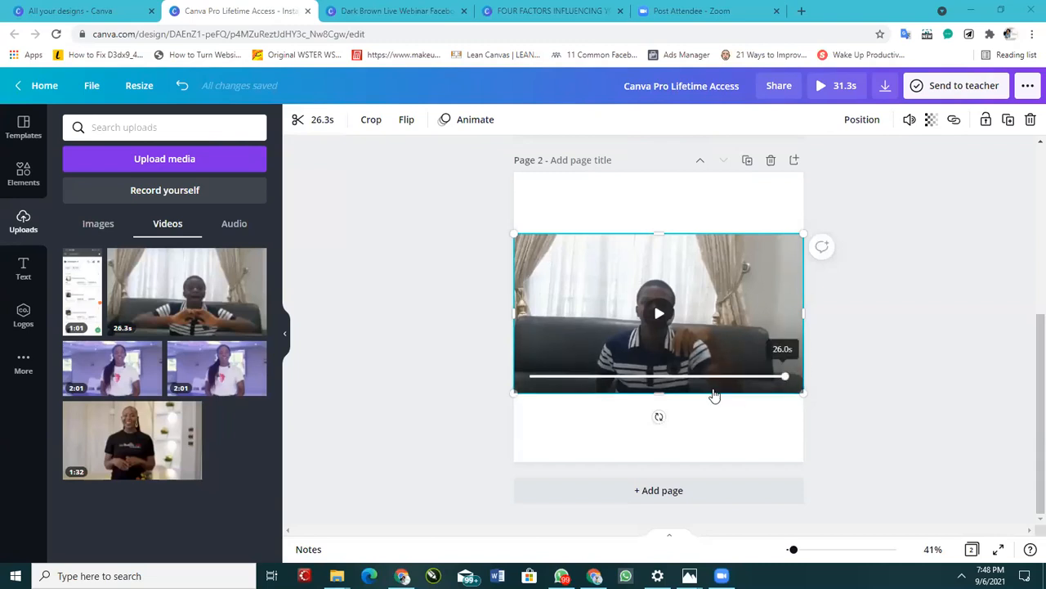
{"action": "left_click", "coordinate": [660, 315]}
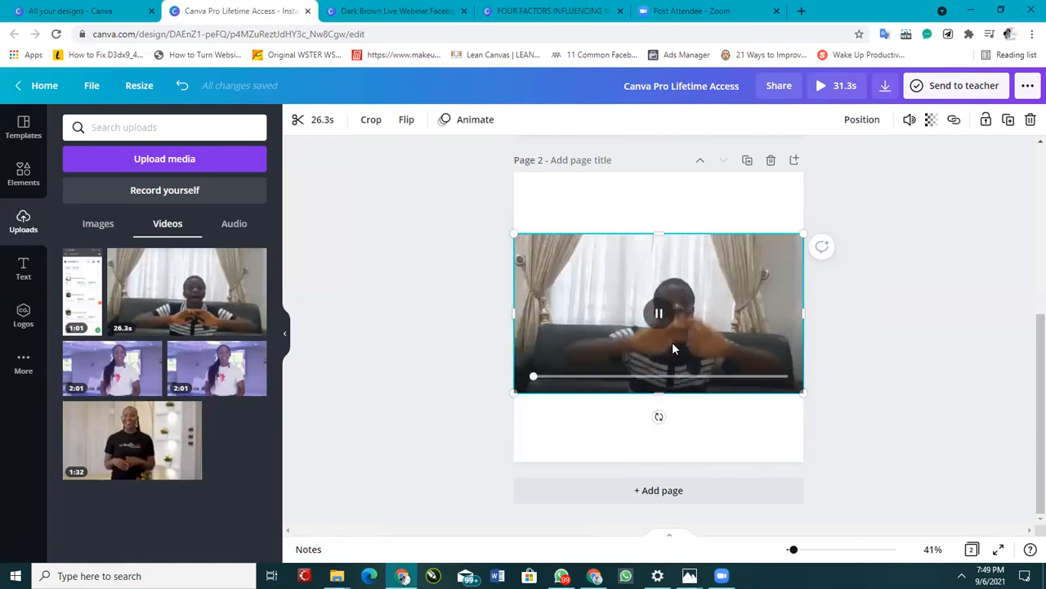
{"action": "left_click", "coordinate": [664, 312]}
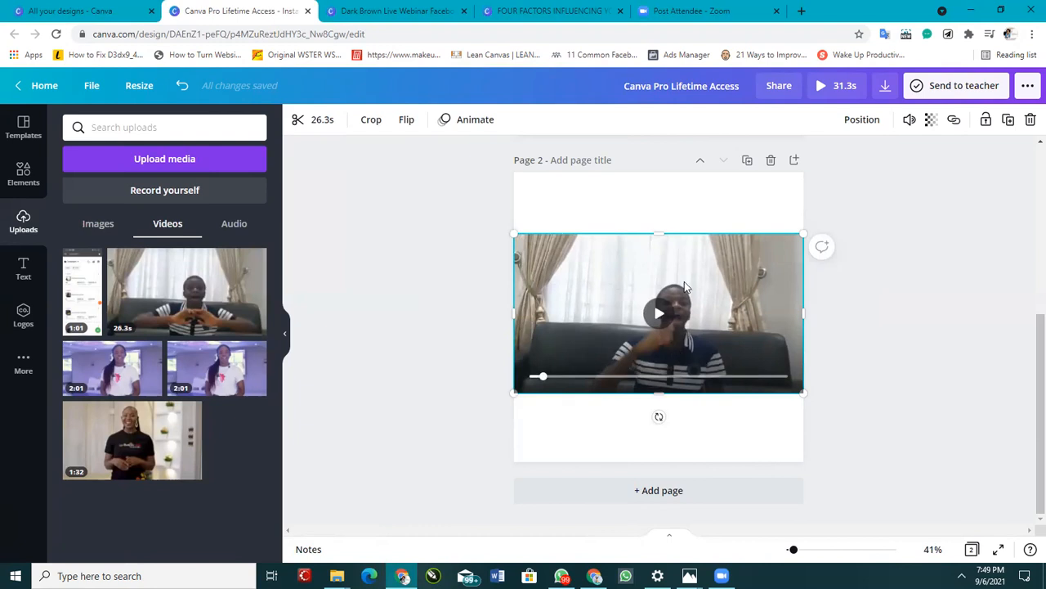
{"action": "scroll", "coordinate": [677, 349], "scroll_direction": "up", "scroll_amount": 4}
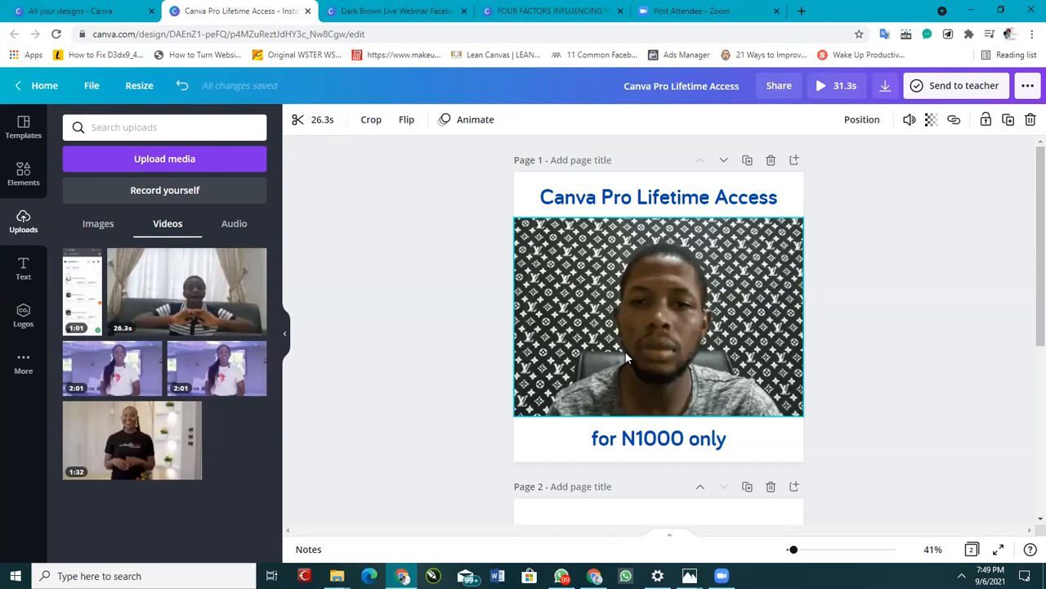
{"action": "scroll", "coordinate": [646, 394], "scroll_direction": "down", "scroll_amount": 4}
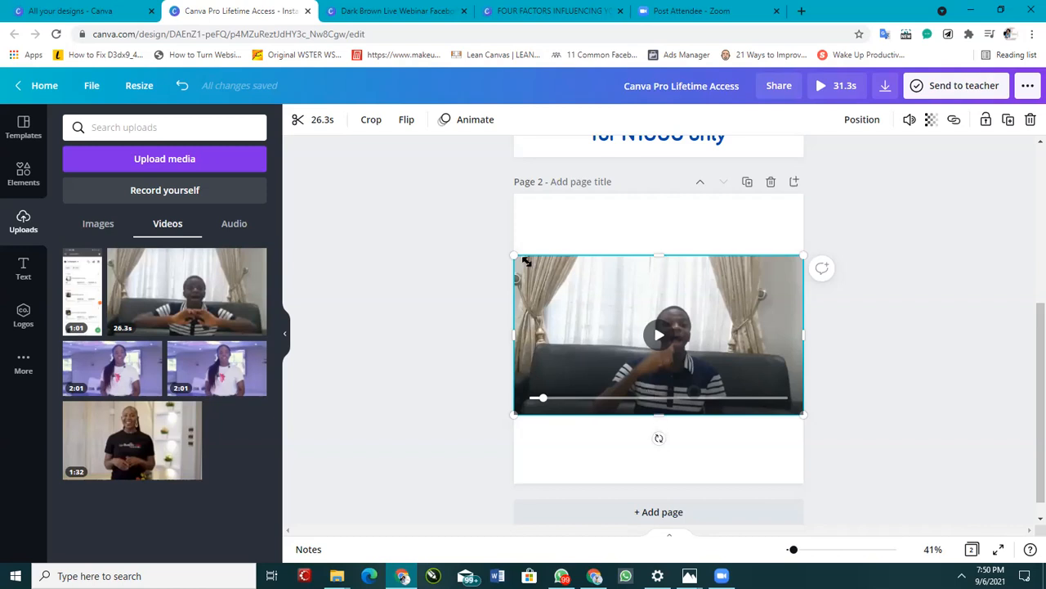
Step: Nudge the video slightly down on page 2
{"action": "mouse_move", "coordinate": [739, 323]}
{"action": "left_mouse_down"}
{"action": "mouse_move", "coordinate": [728, 327]}
{"action": "mouse_move", "coordinate": [739, 328]}
{"action": "left_mouse_up"}
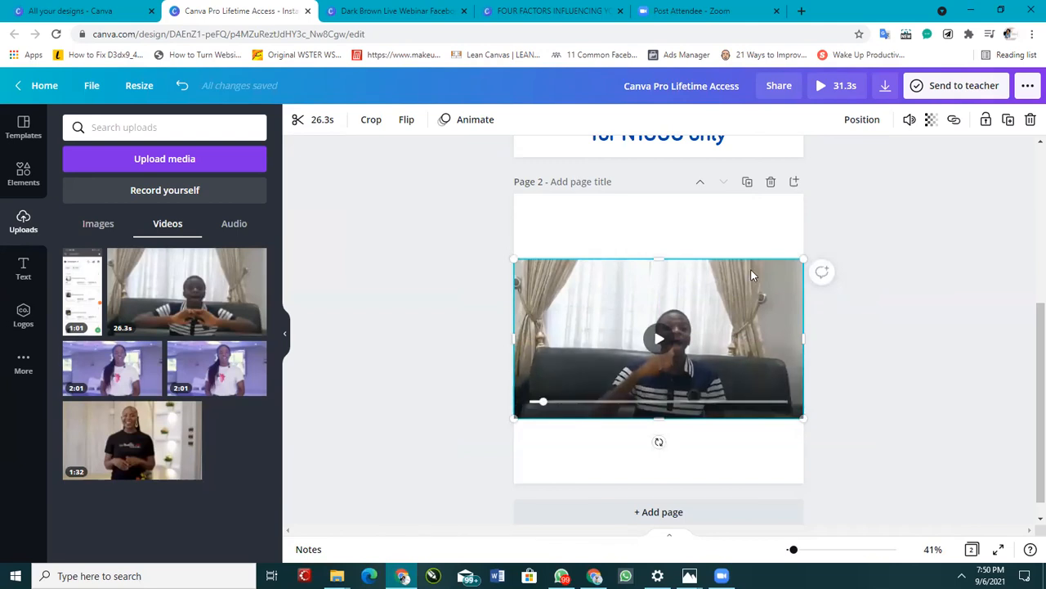
{"action": "scroll", "coordinate": [876, 334], "scroll_direction": "up", "scroll_amount": 4}
{"action": "scroll", "coordinate": [862, 334], "scroll_direction": "down", "scroll_amount": 4}
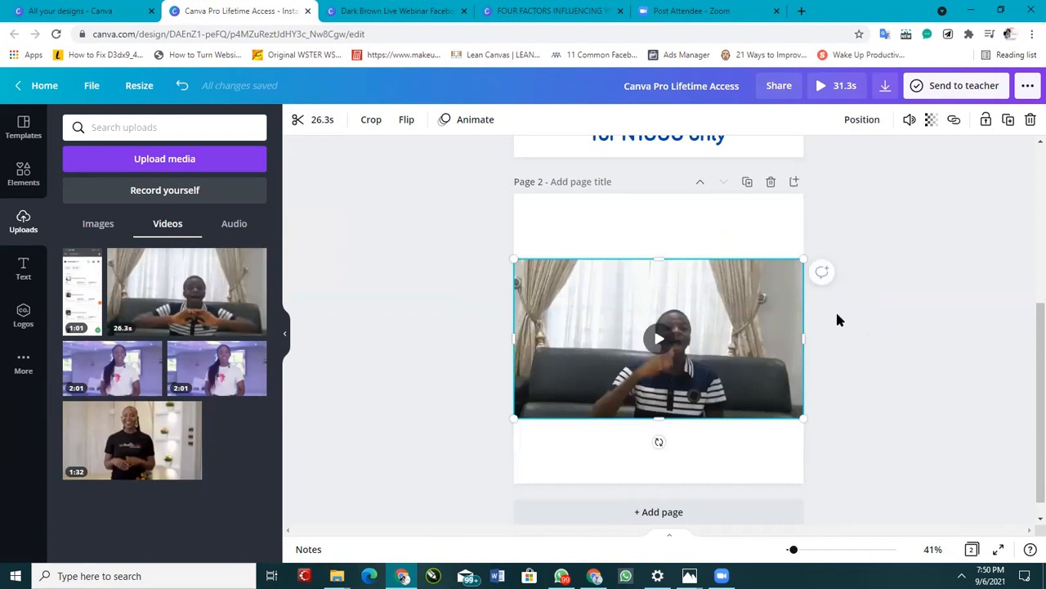
Step: Examine the page 2 video and the first page at several zoom levels
{"action": "scroll", "coordinate": [837, 318], "scroll_direction": "up", "scroll_amount": 5}
{"action": "scroll", "coordinate": [836, 318], "scroll_direction": "down", "scroll_amount": 6}
{"action": "scroll", "coordinate": [836, 319], "scroll_direction": "up", "scroll_amount": 5}
{"action": "scroll", "coordinate": [836, 318], "scroll_direction": "down", "scroll_amount": 5}
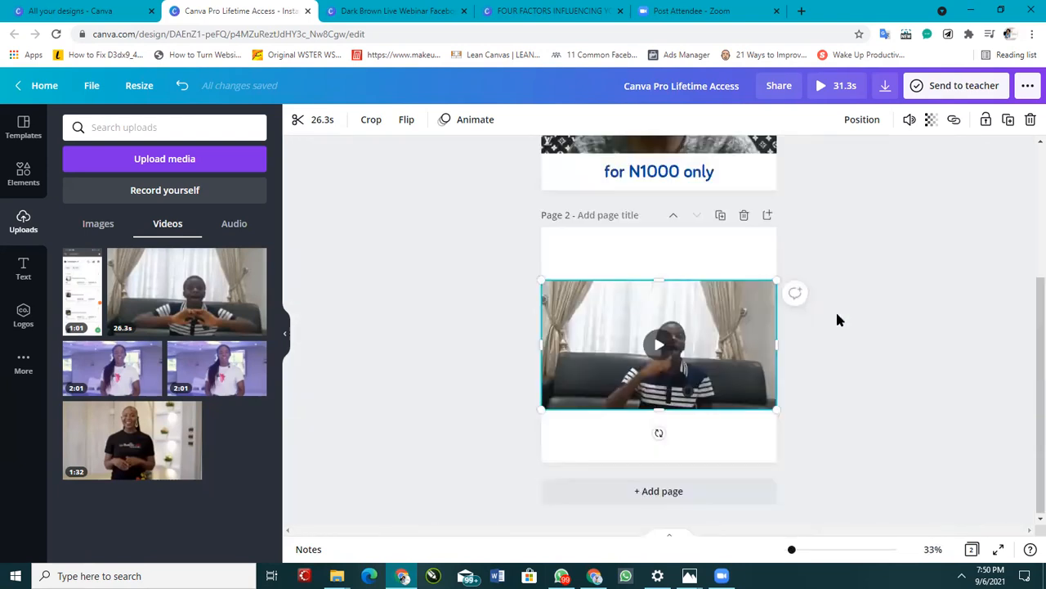
{"action": "scroll", "coordinate": [838, 318], "scroll_direction": "up", "scroll_amount": 3}
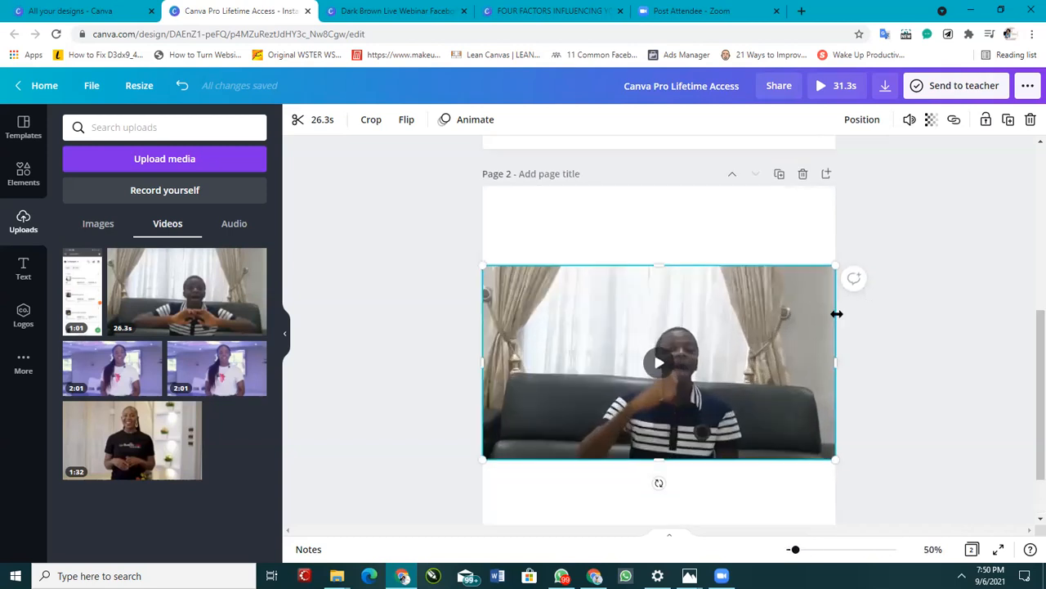
{"action": "scroll", "coordinate": [842, 331], "scroll_direction": "down", "scroll_amount": 2}
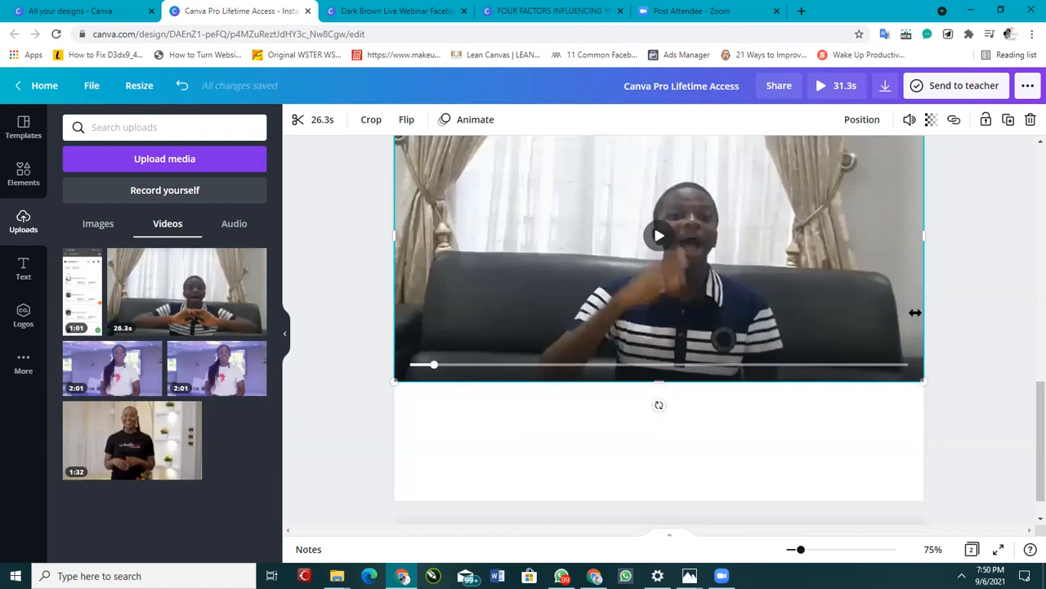
{"action": "scroll", "coordinate": [914, 307], "scroll_direction": "up", "scroll_amount": 2}
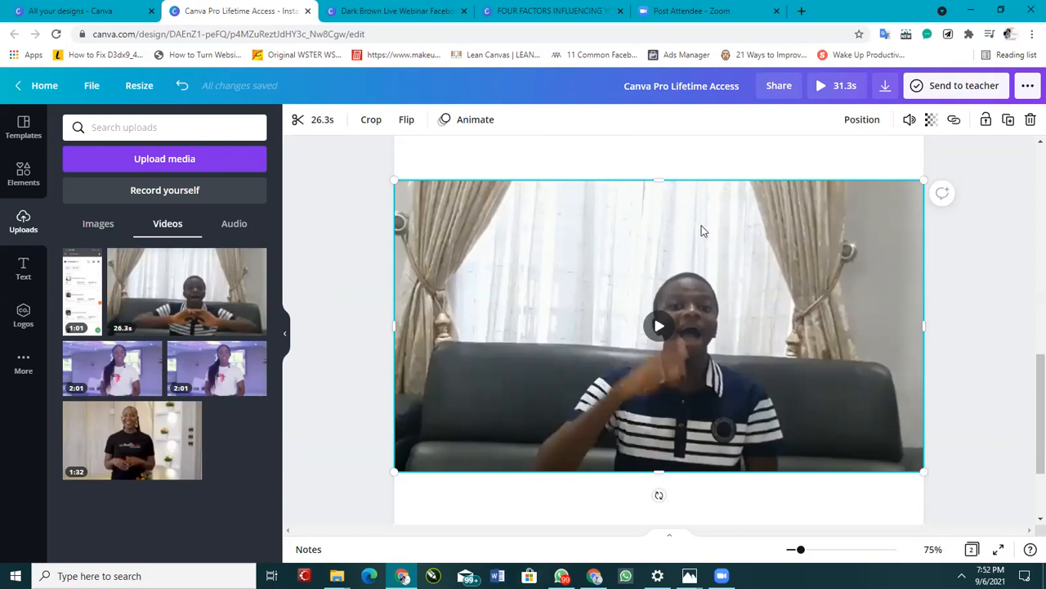
{"action": "scroll", "coordinate": [719, 254], "scroll_direction": "up", "scroll_amount": 10}
{"action": "scroll", "coordinate": [726, 259], "scroll_direction": "down", "scroll_amount": 4}
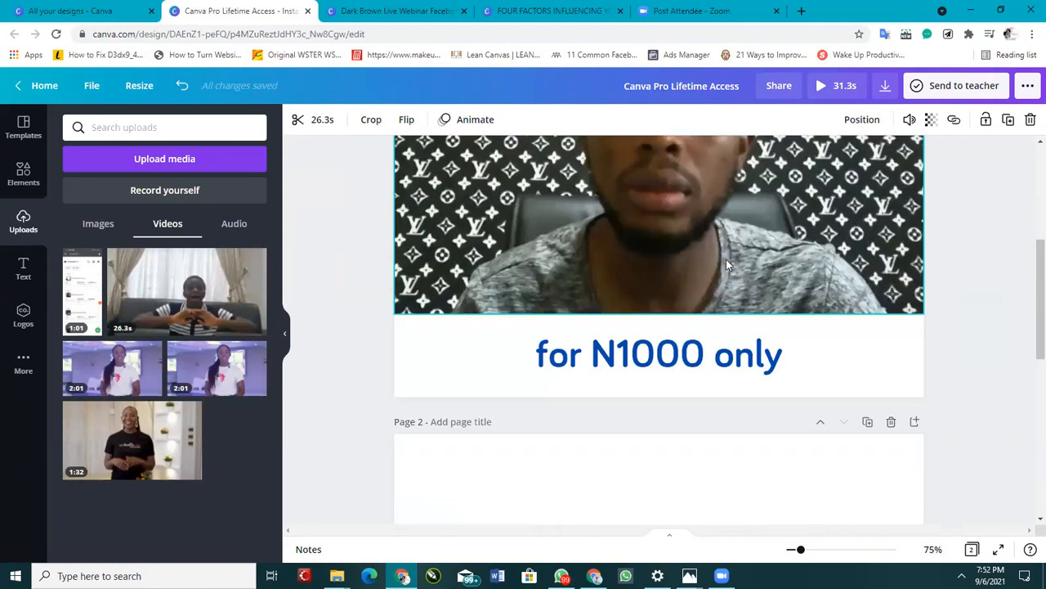
{"action": "scroll", "coordinate": [726, 259], "scroll_direction": "down", "scroll_amount": 5}
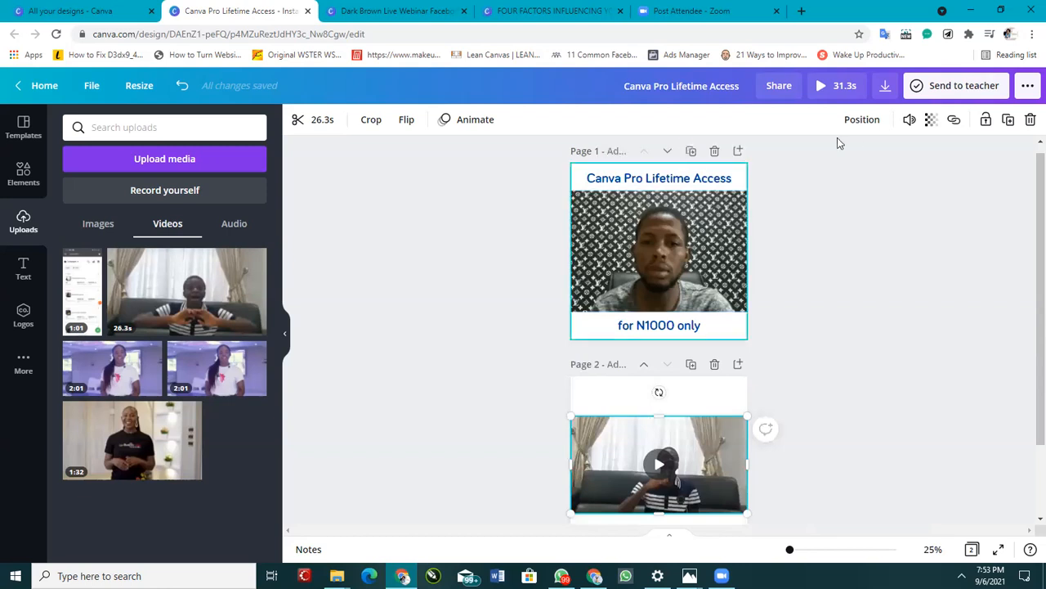
Step: Open the Resize options to check the design's custom size of 1080 by 1080 px
{"action": "left_click", "coordinate": [139, 85]}
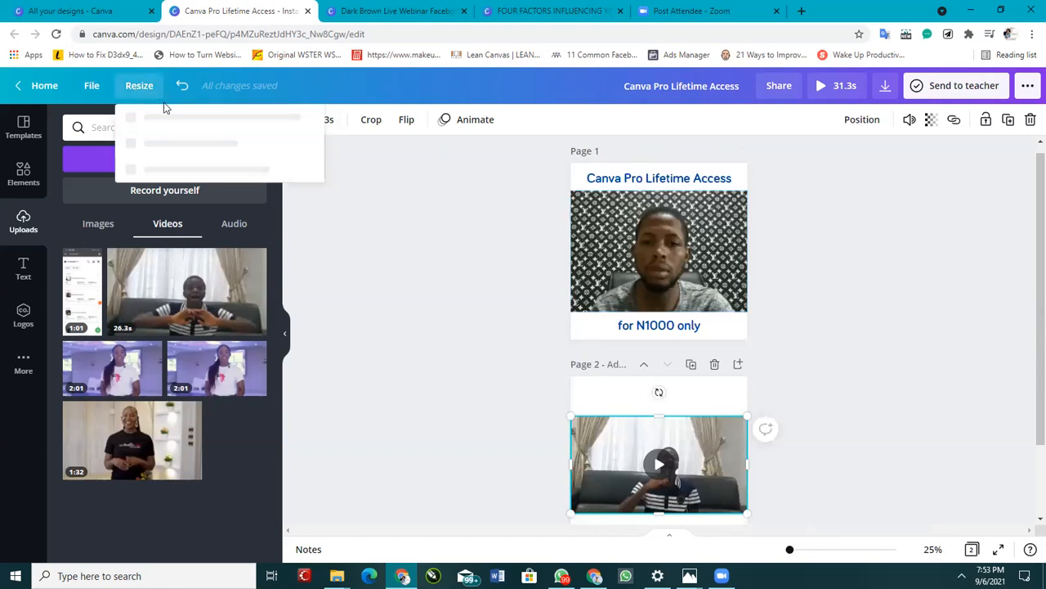
{"action": "left_click", "coordinate": [169, 182]}
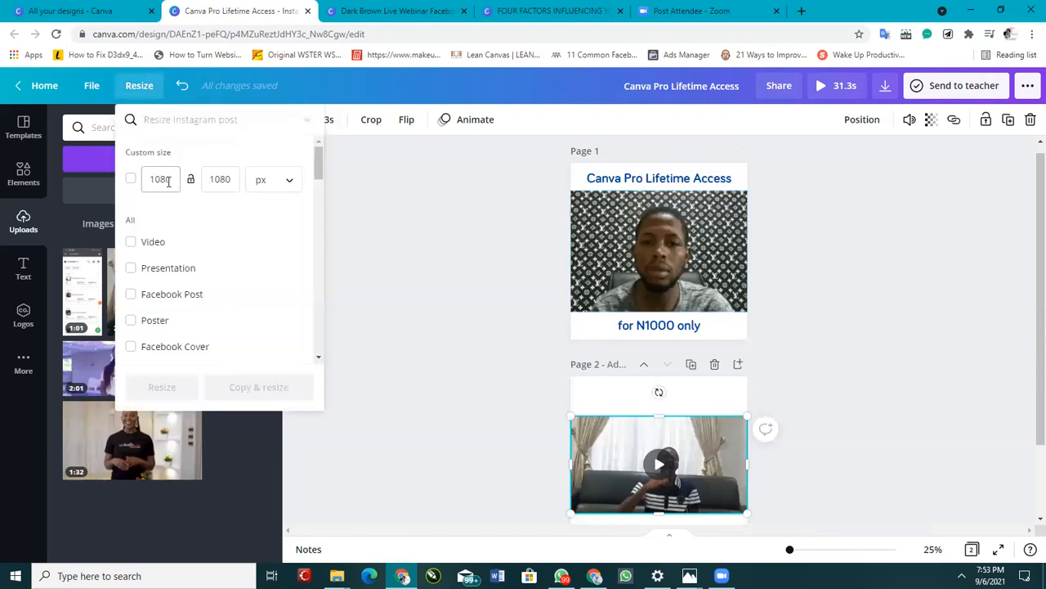
{"action": "left_click", "coordinate": [211, 178]}
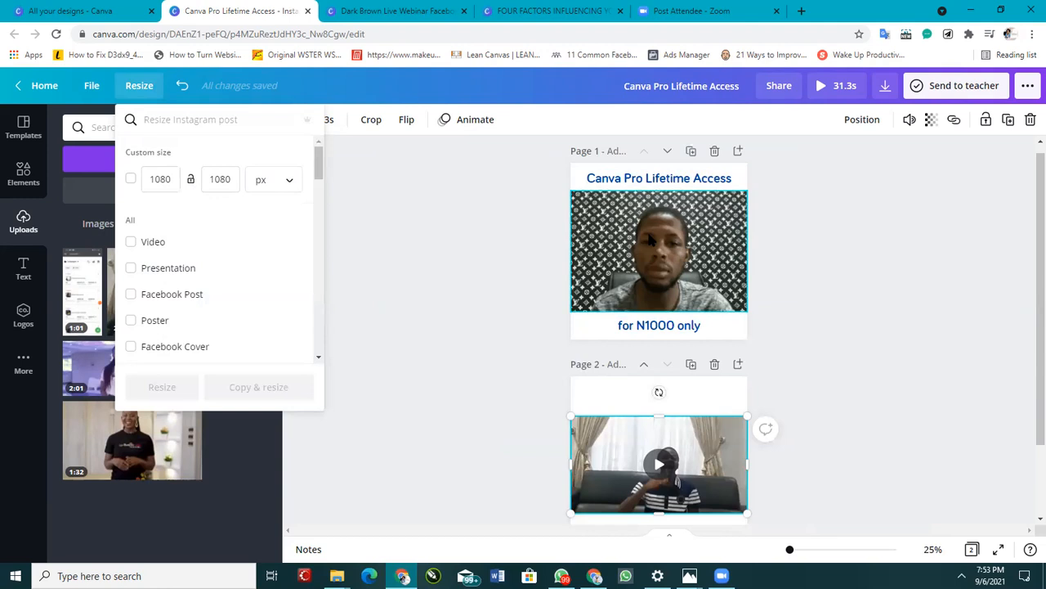
{"action": "scroll", "coordinate": [691, 417], "scroll_direction": "down", "scroll_amount": 1}
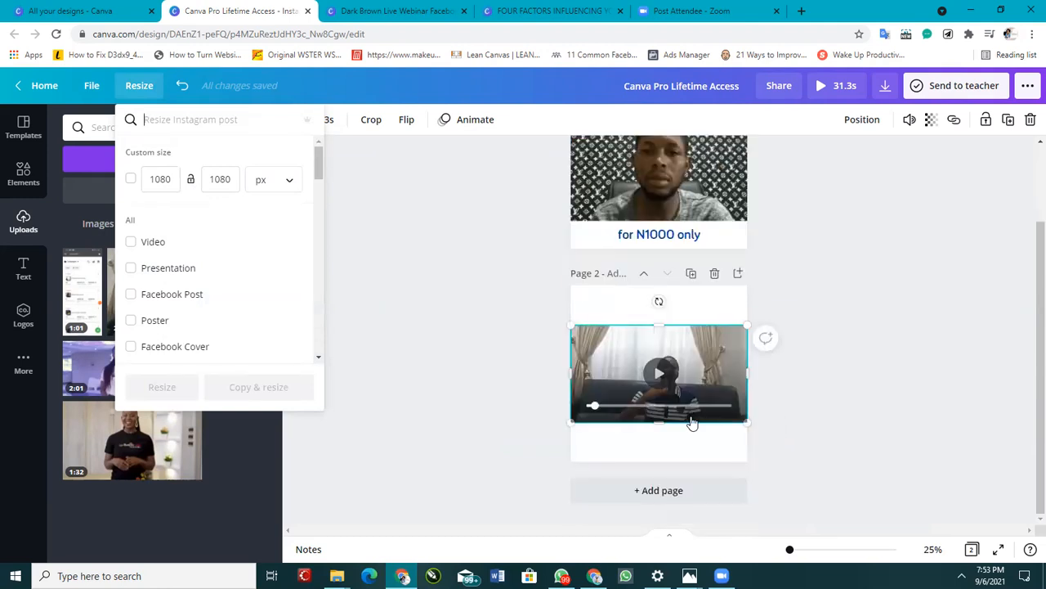
{"action": "scroll", "coordinate": [691, 423], "scroll_direction": "up", "scroll_amount": 1}
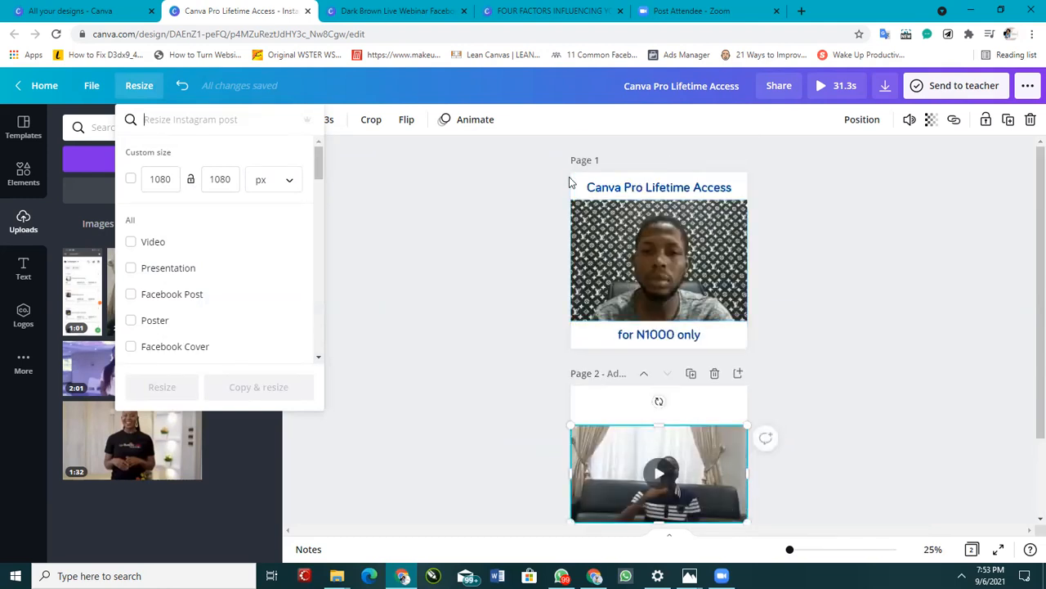
Step: Review the download settings for an MP4 video of all pages, then close the download panel
{"action": "left_click", "coordinate": [886, 86]}
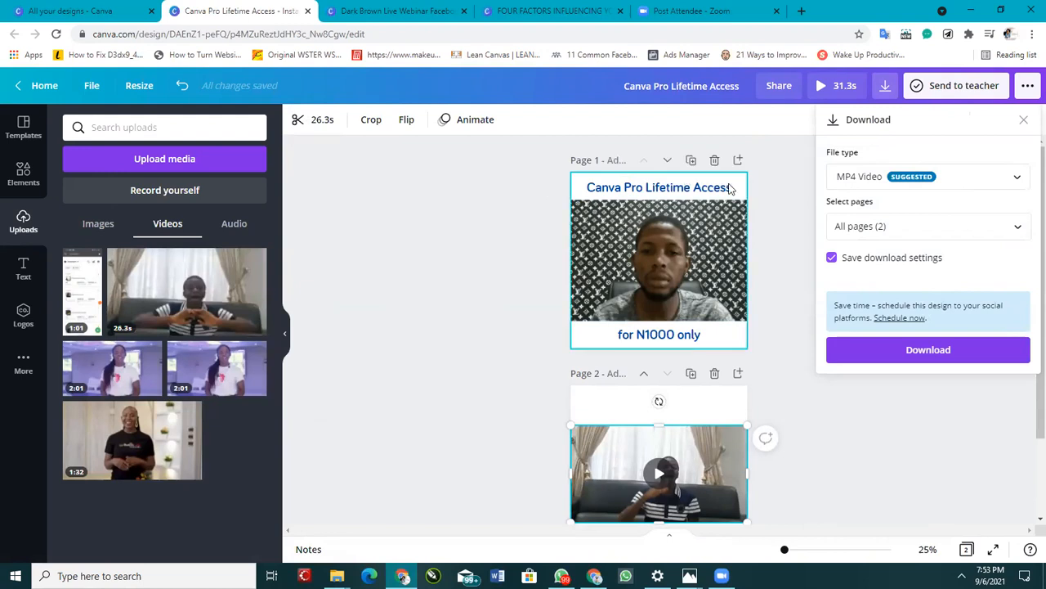
{"action": "scroll", "coordinate": [718, 257], "scroll_direction": "down", "scroll_amount": 2}
{"action": "scroll", "coordinate": [717, 257], "scroll_direction": "up", "scroll_amount": 2}
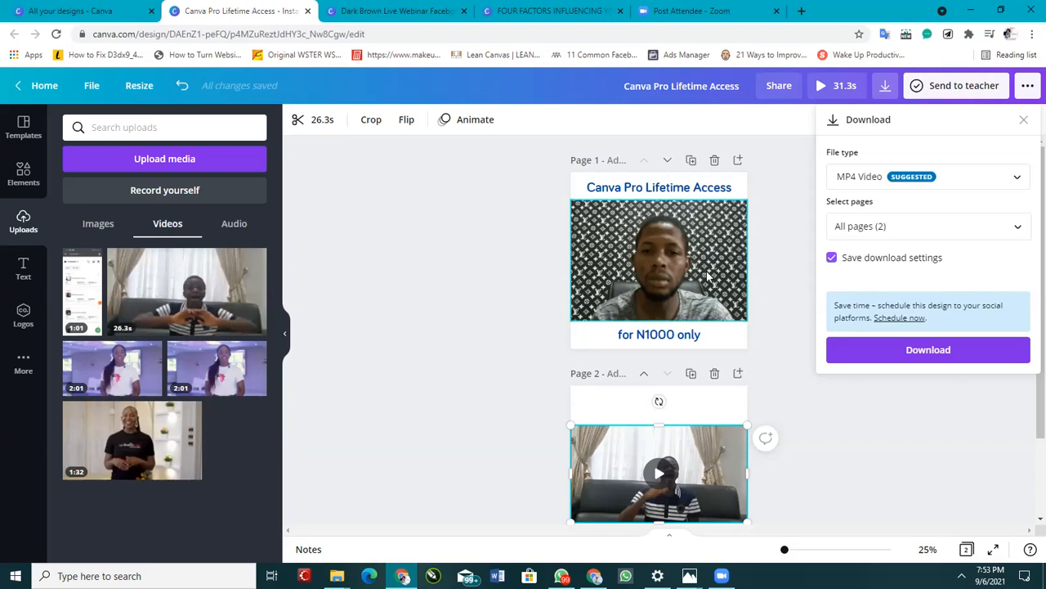
{"action": "left_click", "coordinate": [779, 278]}
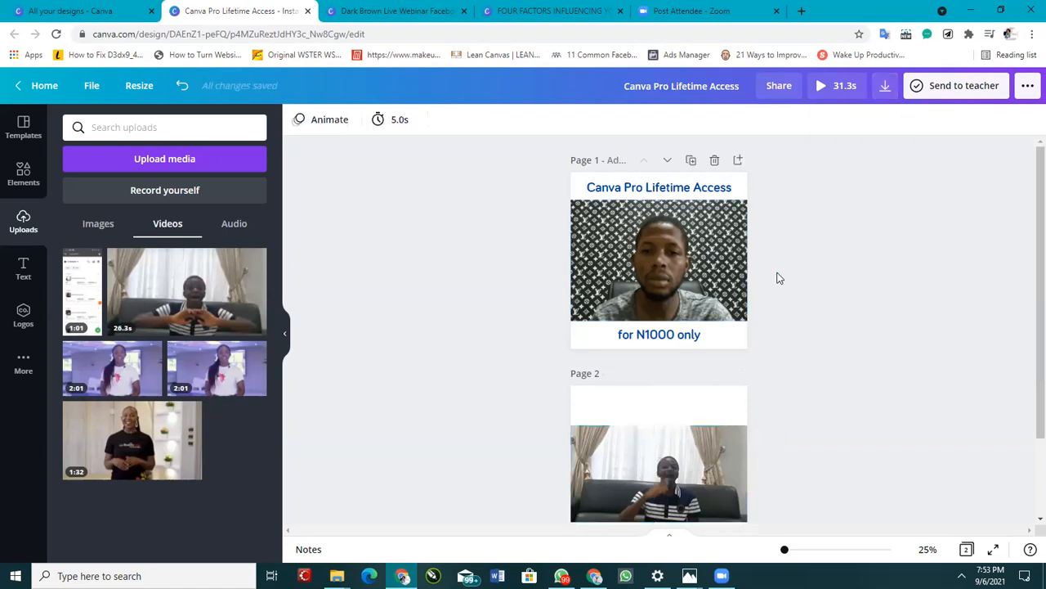
{"action": "scroll", "coordinate": [779, 278], "scroll_direction": "up", "scroll_amount": 2}
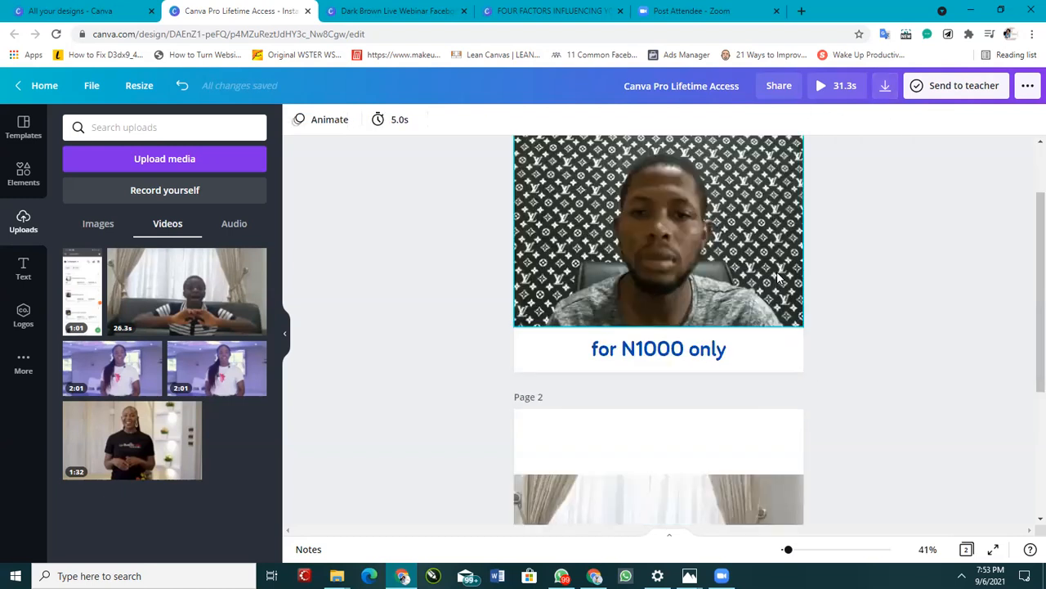
{"action": "scroll", "coordinate": [801, 276], "scroll_direction": "up", "scroll_amount": 2}
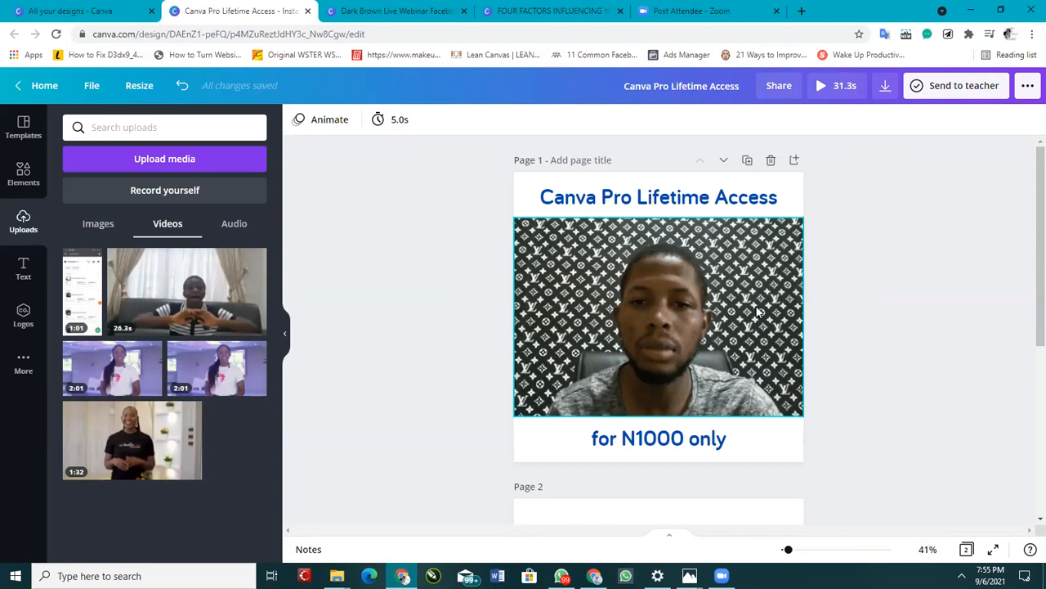
{"action": "mouse_move", "coordinate": [625, 575]}
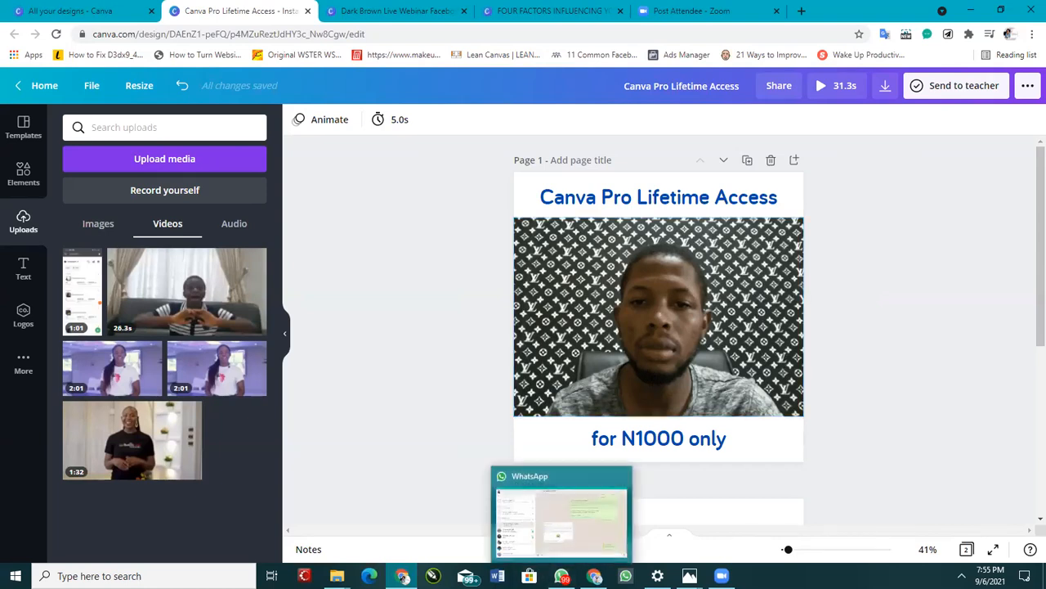
{"action": "left_click", "coordinate": [561, 576]}
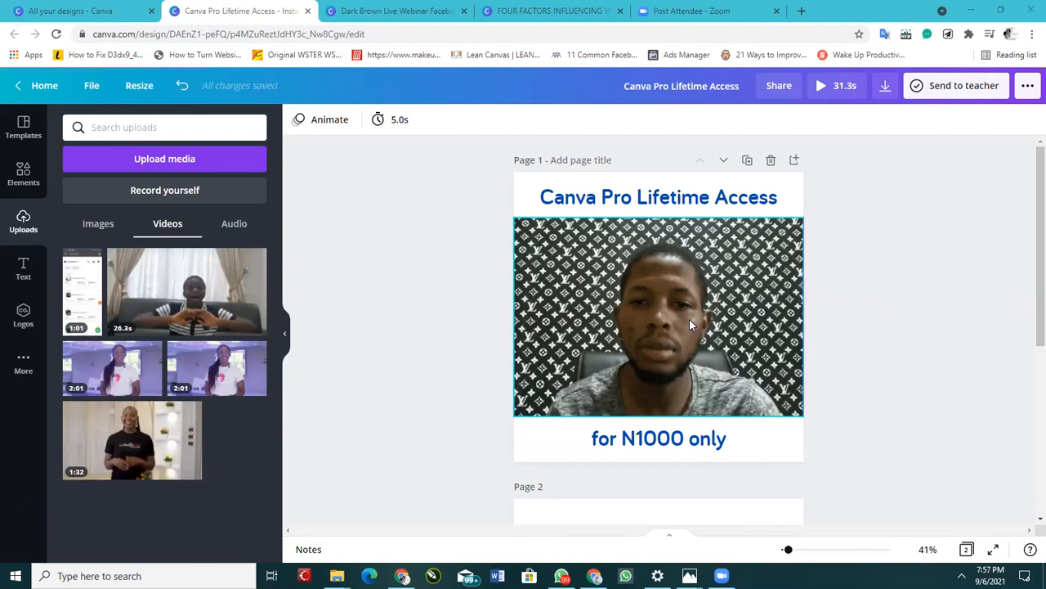
Step: Open the Windows Calculator, calculate 1000 divided by 0.8, and close it
{"action": "key", "text": "super+s"}
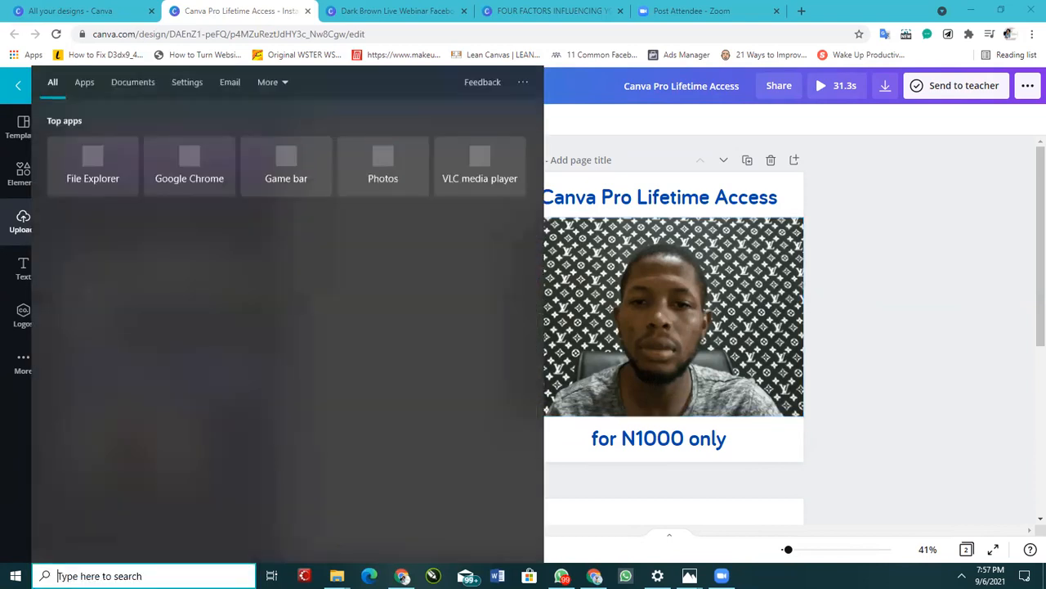
{"action": "type", "text": "calcula"}
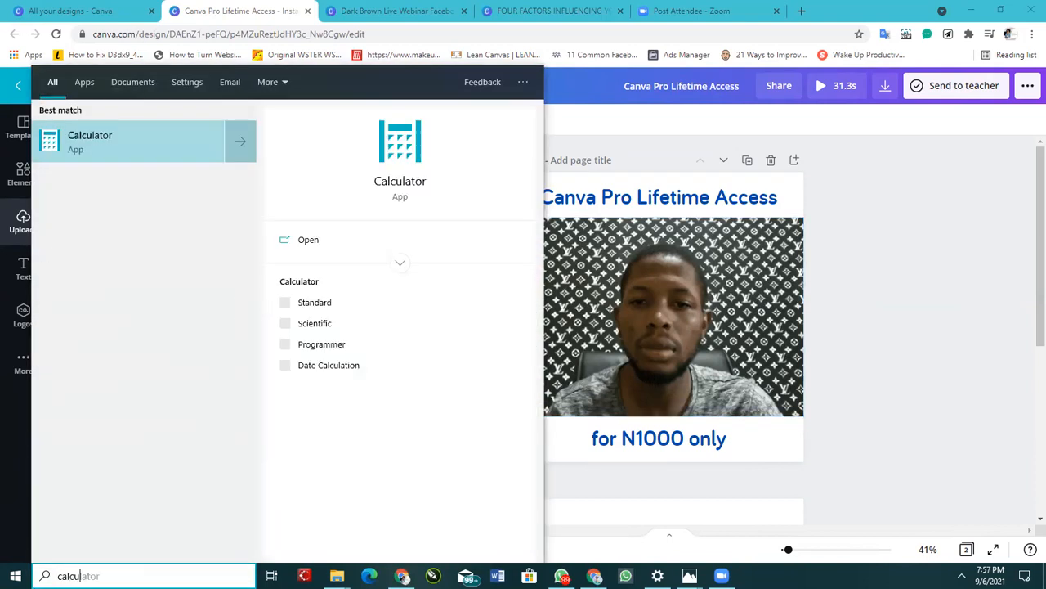
{"action": "key", "text": "Return"}
{"action": "left_click", "coordinate": [697, 450]}
{"action": "left_click", "coordinate": [752, 470]}
{"action": "double_click", "coordinate": [752, 469]}
{"action": "left_click", "coordinate": [892, 338]}
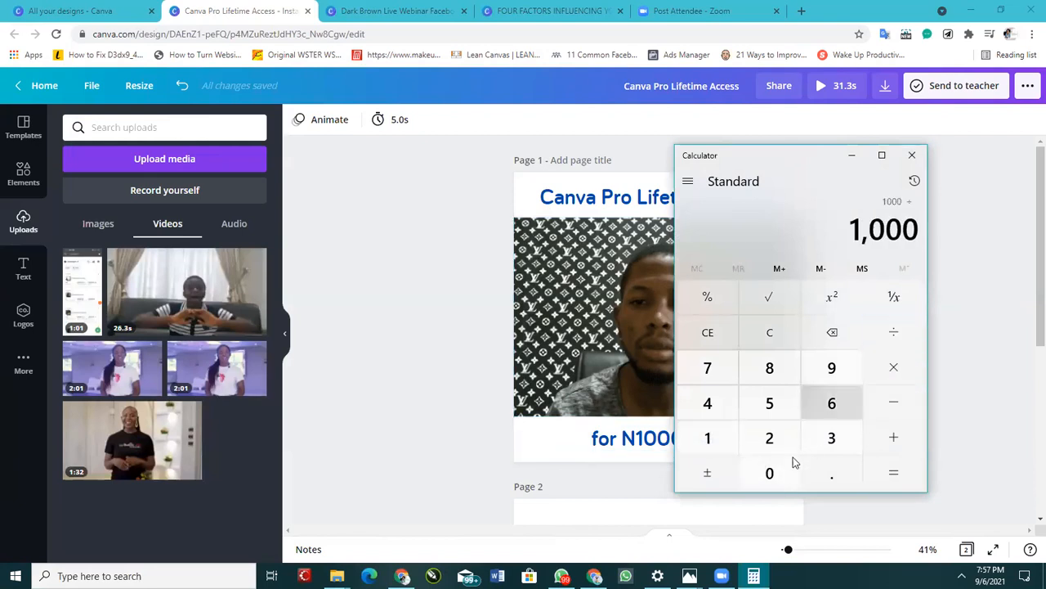
{"action": "left_click", "coordinate": [782, 470]}
{"action": "left_click", "coordinate": [822, 473]}
{"action": "left_click", "coordinate": [773, 364]}
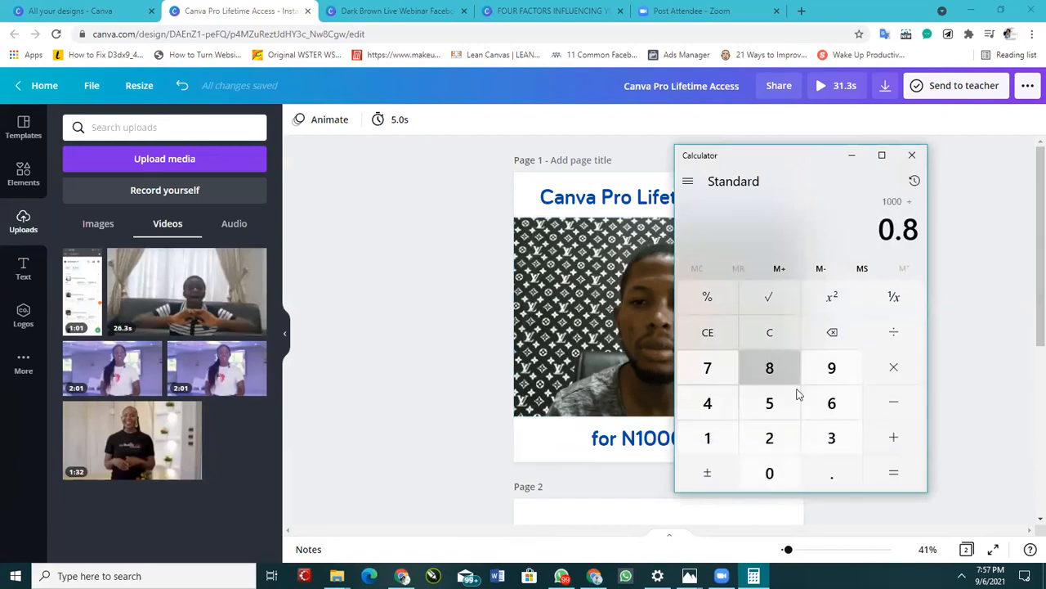
{"action": "left_click", "coordinate": [909, 478]}
{"action": "left_click", "coordinate": [913, 157]}
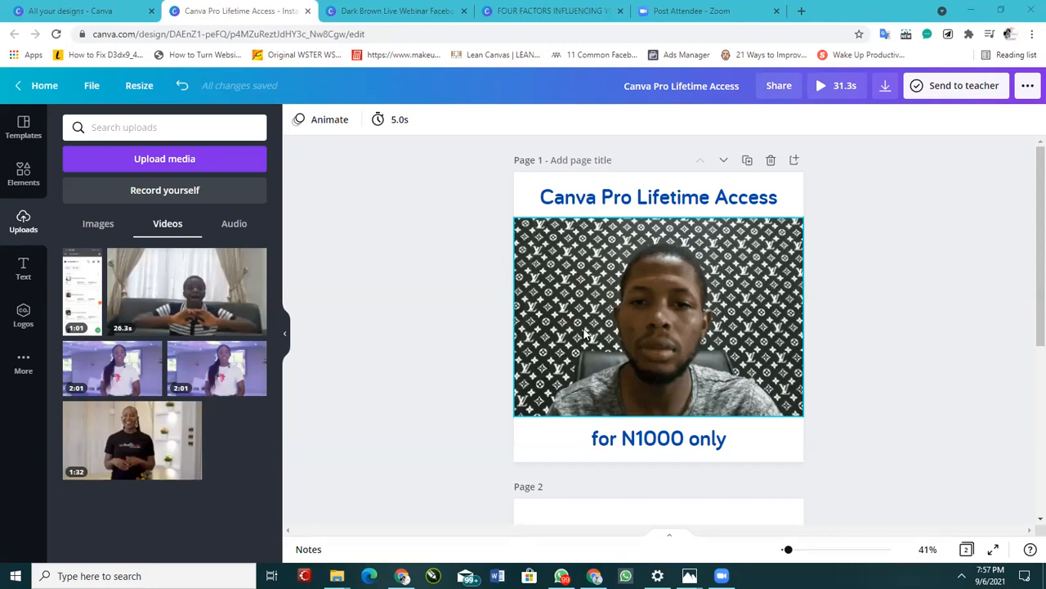
Step: Select the page 2 video and compare it with the first page's design
{"action": "scroll", "coordinate": [646, 397], "scroll_direction": "down", "scroll_amount": 4}
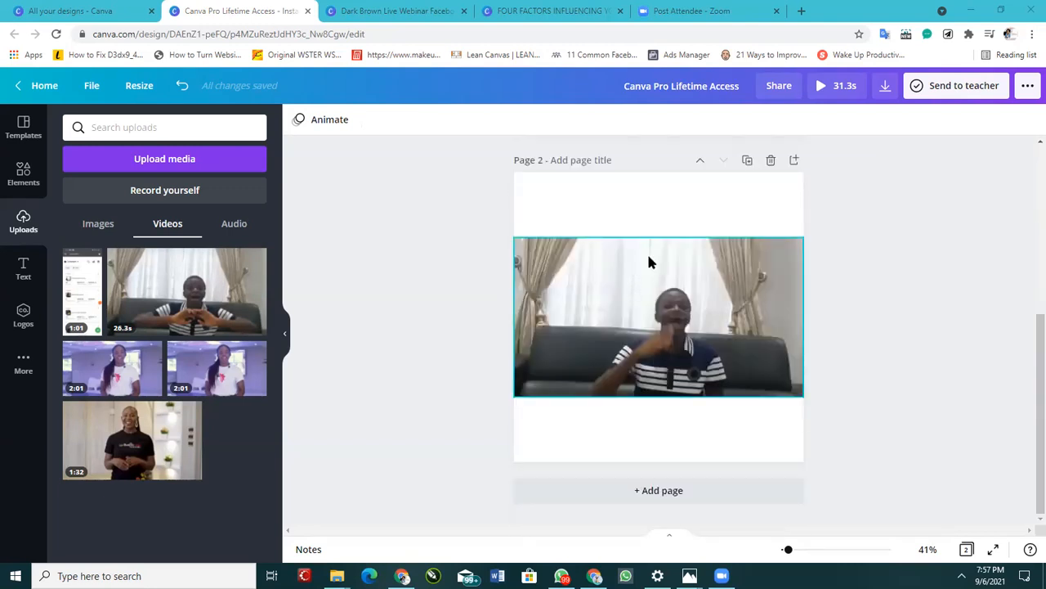
{"action": "left_click", "coordinate": [687, 276]}
{"action": "scroll", "coordinate": [693, 295], "scroll_direction": "up", "scroll_amount": 3}
{"action": "scroll", "coordinate": [695, 302], "scroll_direction": "down", "scroll_amount": 3}
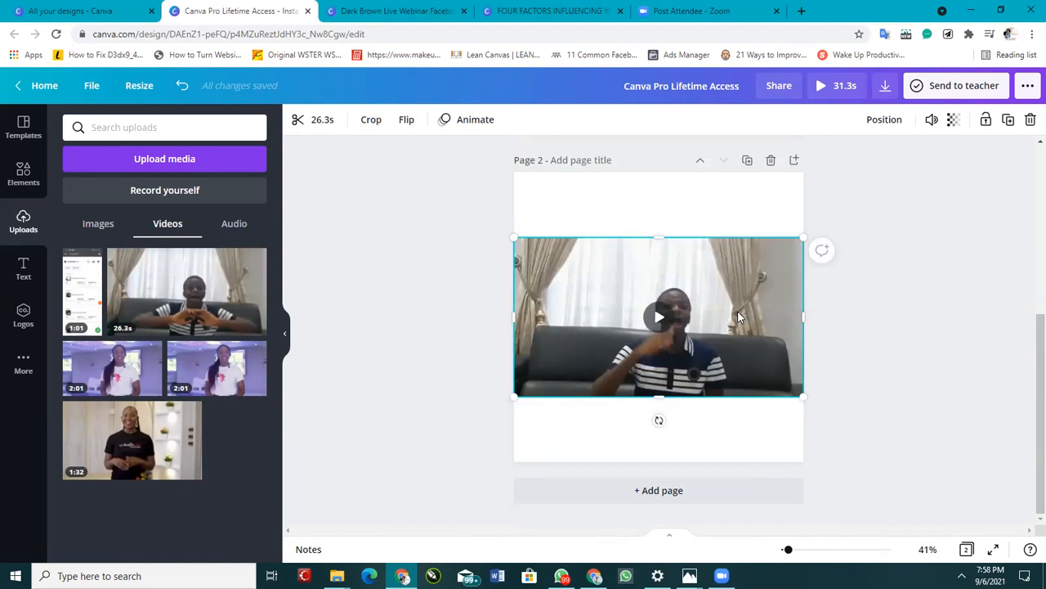
{"action": "scroll", "coordinate": [752, 294], "scroll_direction": "up", "scroll_amount": 4}
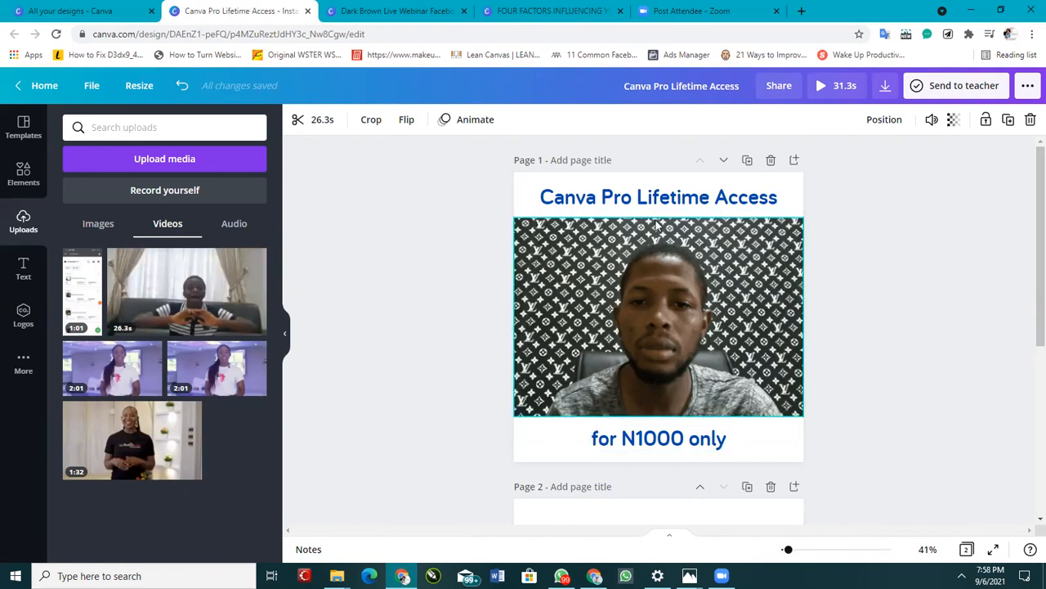
{"action": "scroll", "coordinate": [681, 346], "scroll_direction": "down", "scroll_amount": 2}
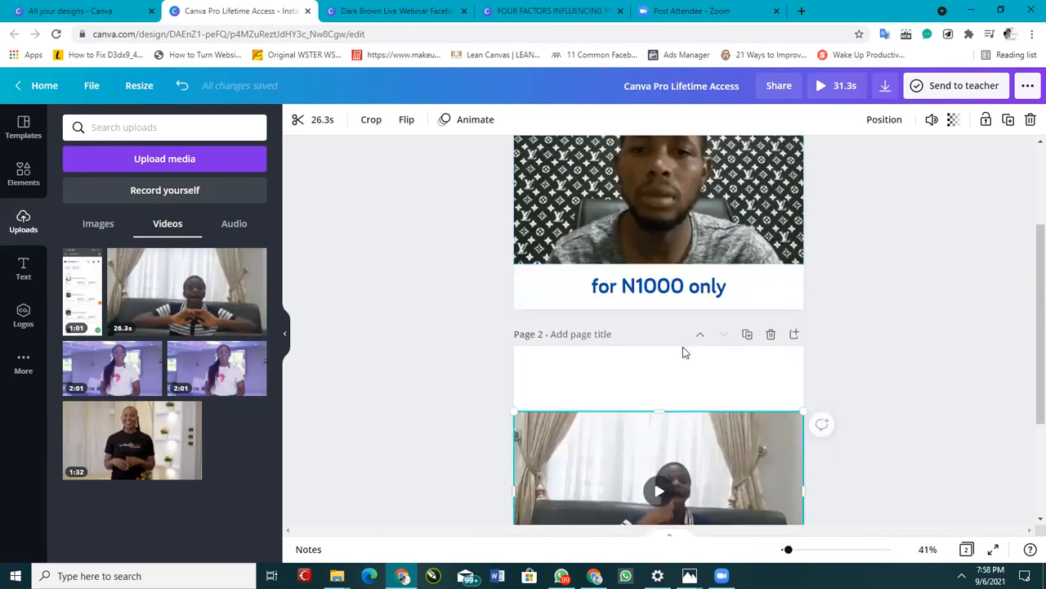
{"action": "scroll", "coordinate": [683, 345], "scroll_direction": "up", "scroll_amount": 2}
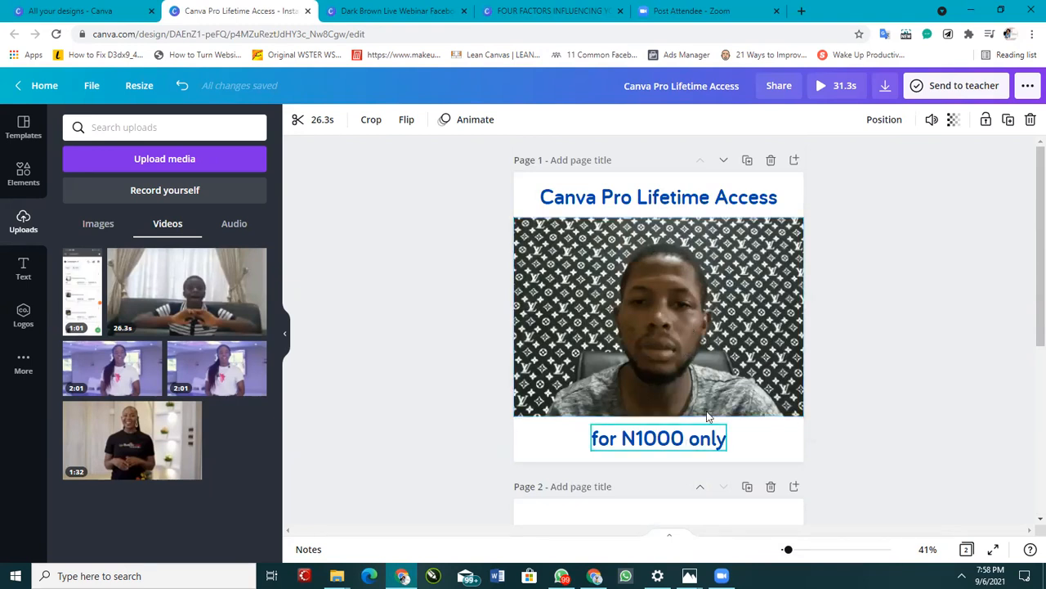
{"action": "scroll", "coordinate": [848, 301], "scroll_direction": "down", "scroll_amount": 2}
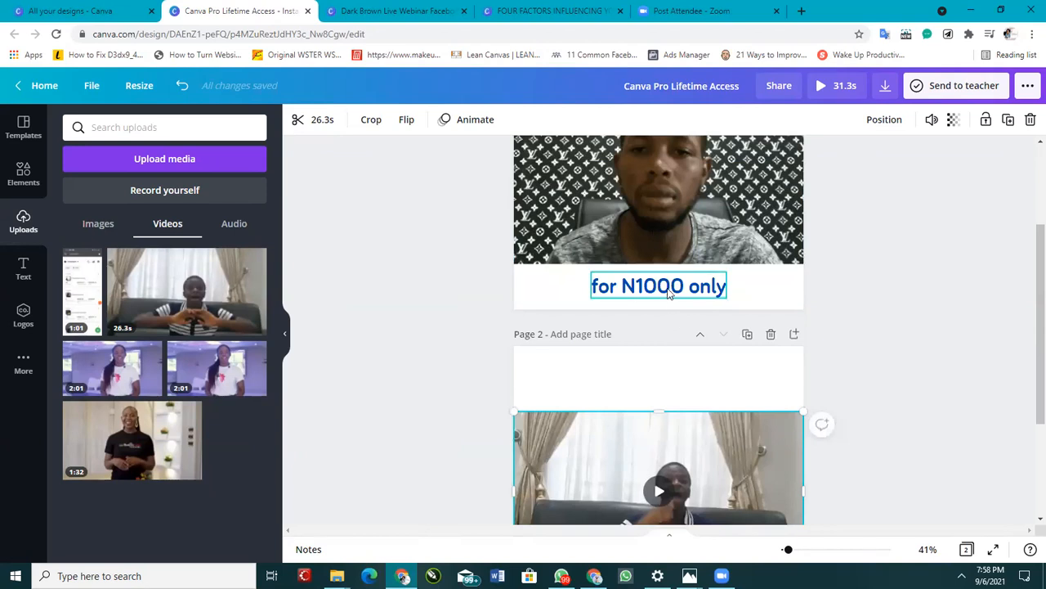
{"action": "scroll", "coordinate": [669, 284], "scroll_direction": "up", "scroll_amount": 2}
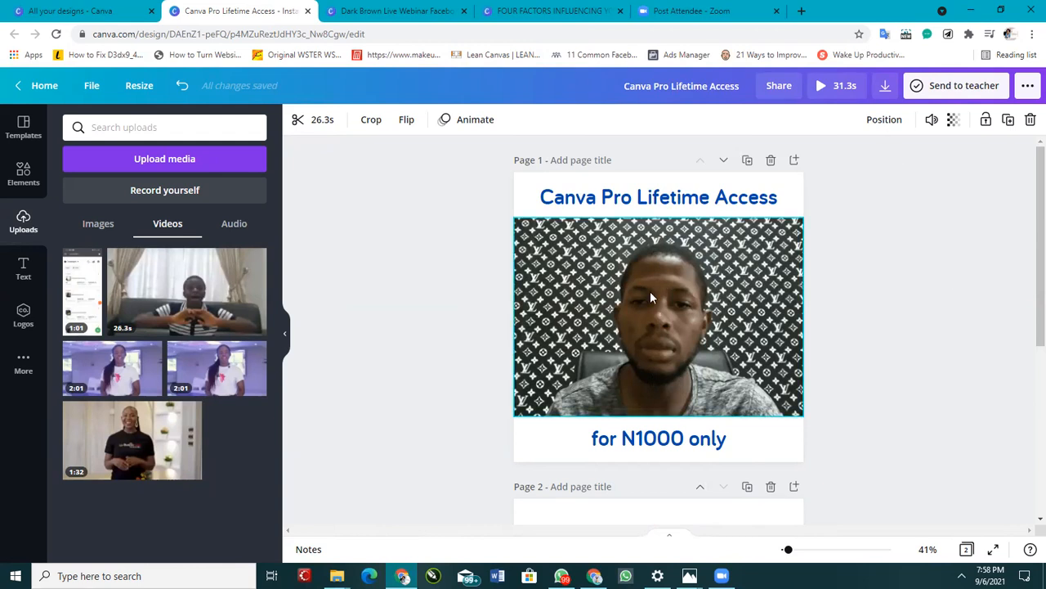
{"action": "scroll", "coordinate": [647, 307], "scroll_direction": "down", "scroll_amount": 4}
{"action": "scroll", "coordinate": [651, 335], "scroll_direction": "up", "scroll_amount": 4}
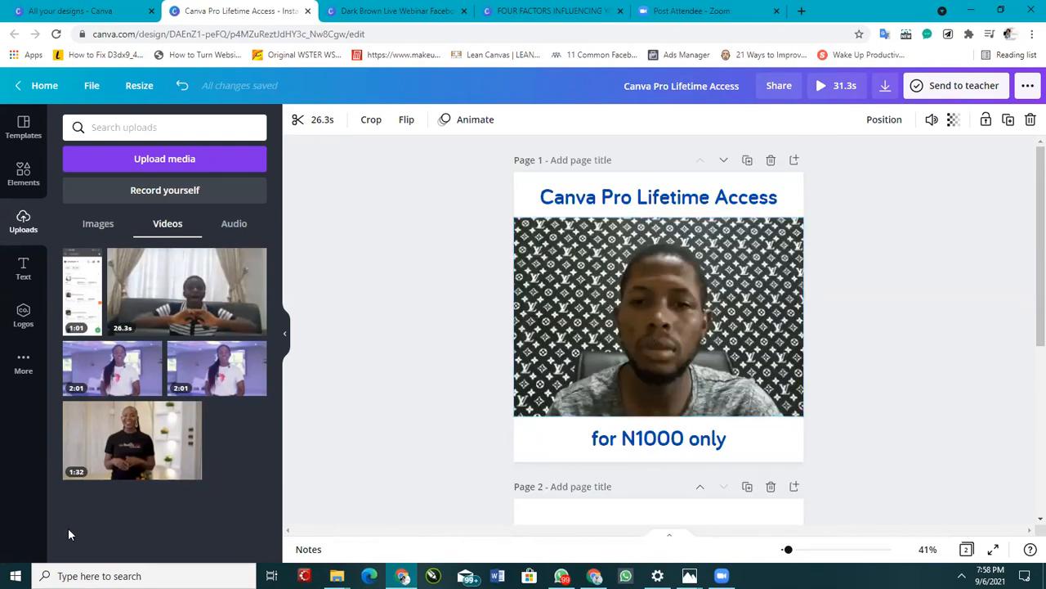
Step: Check the WhatsApp Canva support group chat, then switch to the Ads Manager campaigns tab in the browser
{"action": "left_click", "coordinate": [561, 575]}
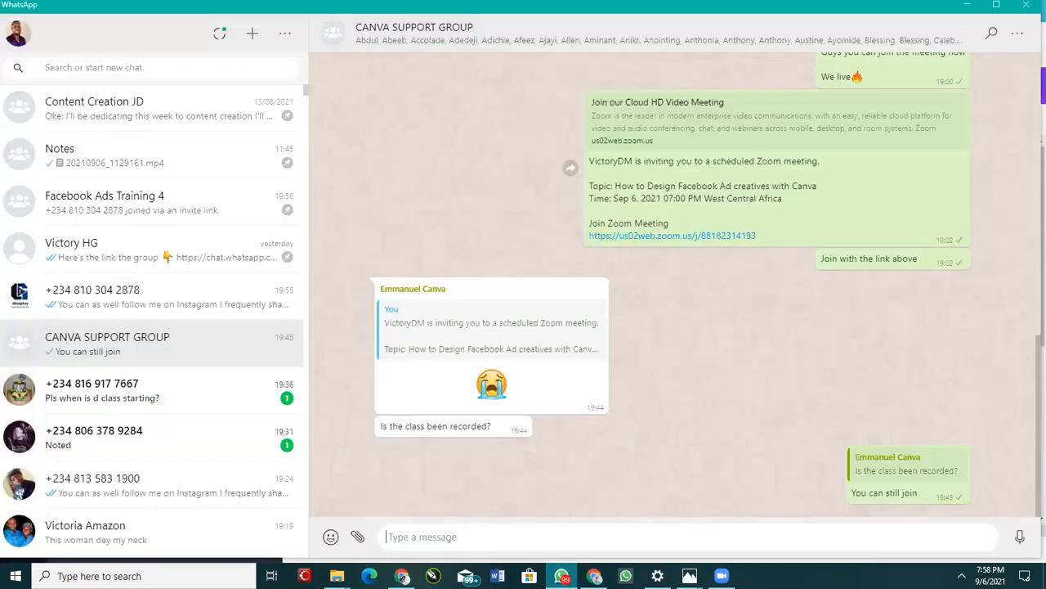
{"action": "left_click", "coordinate": [594, 575]}
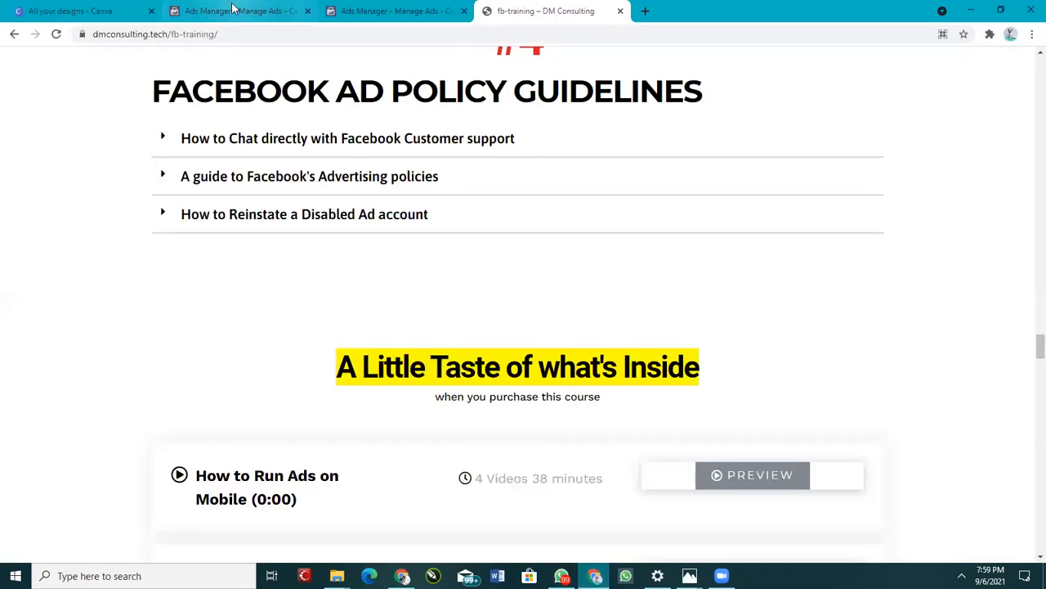
{"action": "left_click", "coordinate": [163, 11]}
{"action": "left_click", "coordinate": [123, 11]}
{"action": "left_click", "coordinate": [237, 11]}
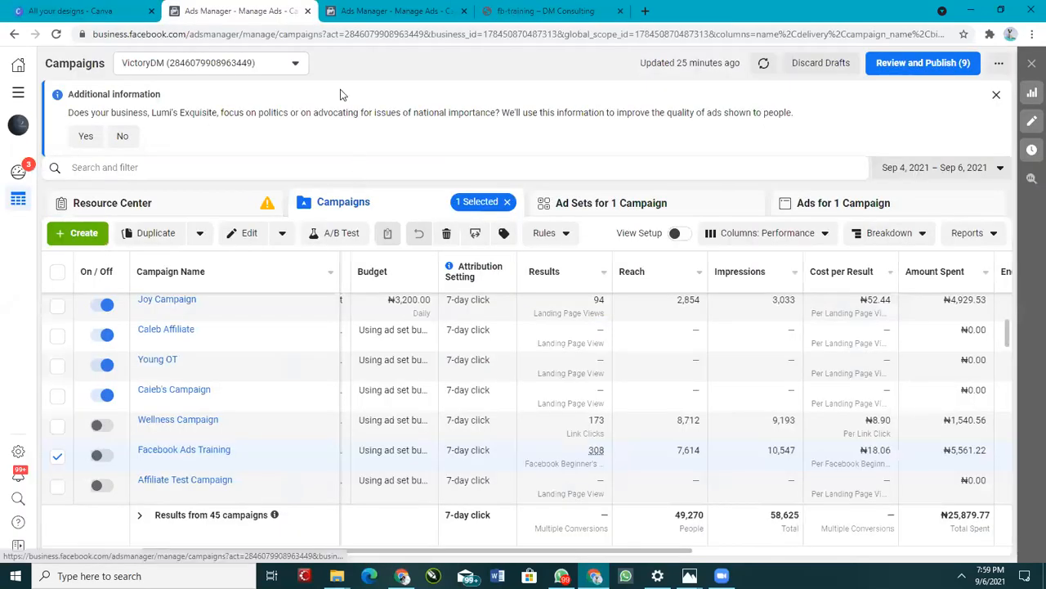
Step: Reload the Ads Manager campaigns page, glancing at WhatsApp while it loads
{"action": "left_click", "coordinate": [338, 32]}
{"action": "key", "text": "Return"}
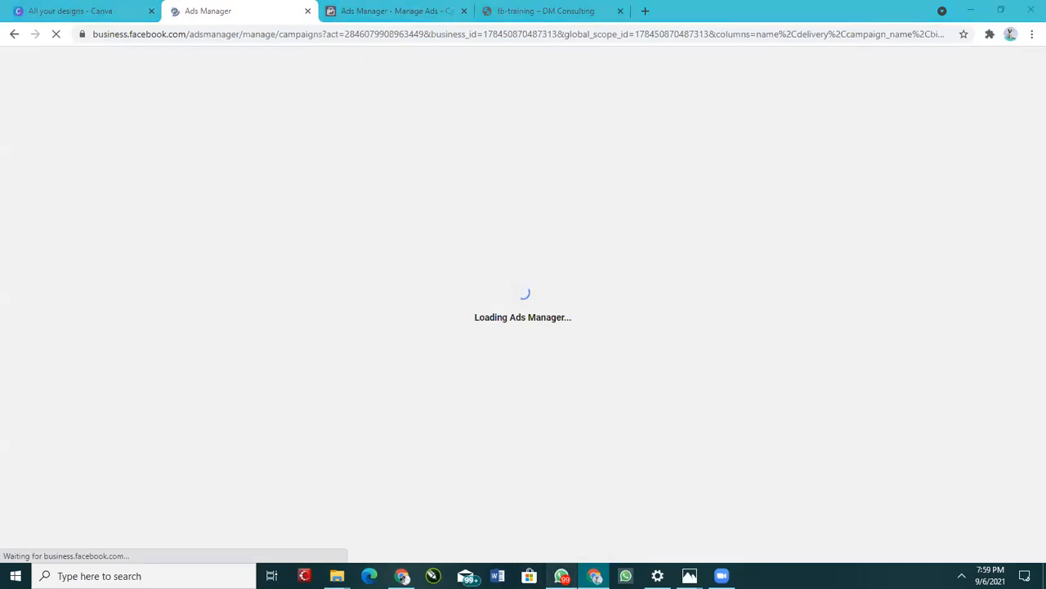
{"action": "key", "text": "alt+Tab"}
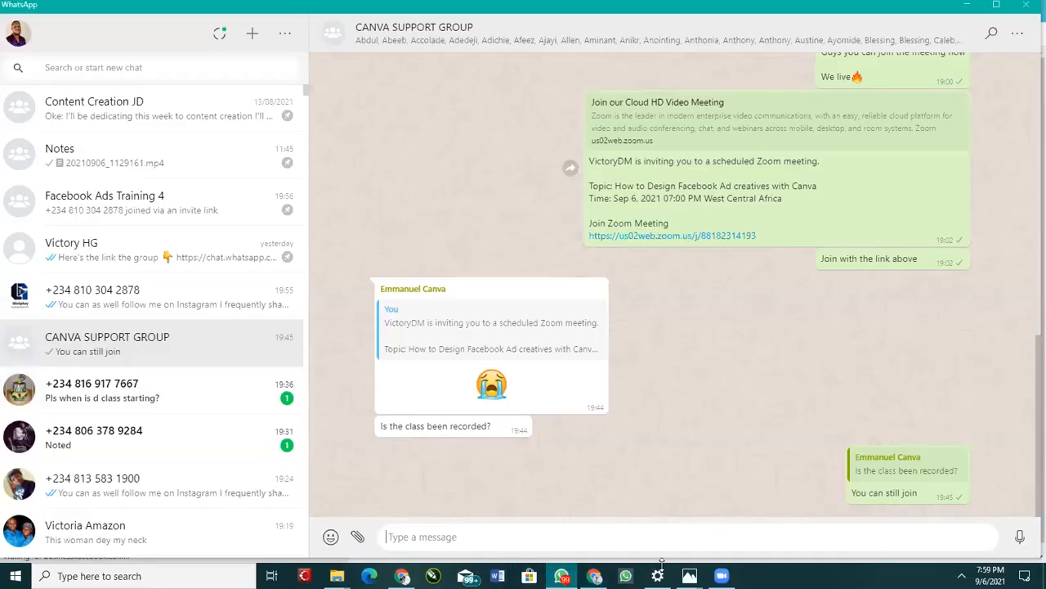
{"action": "left_click", "coordinate": [594, 575]}
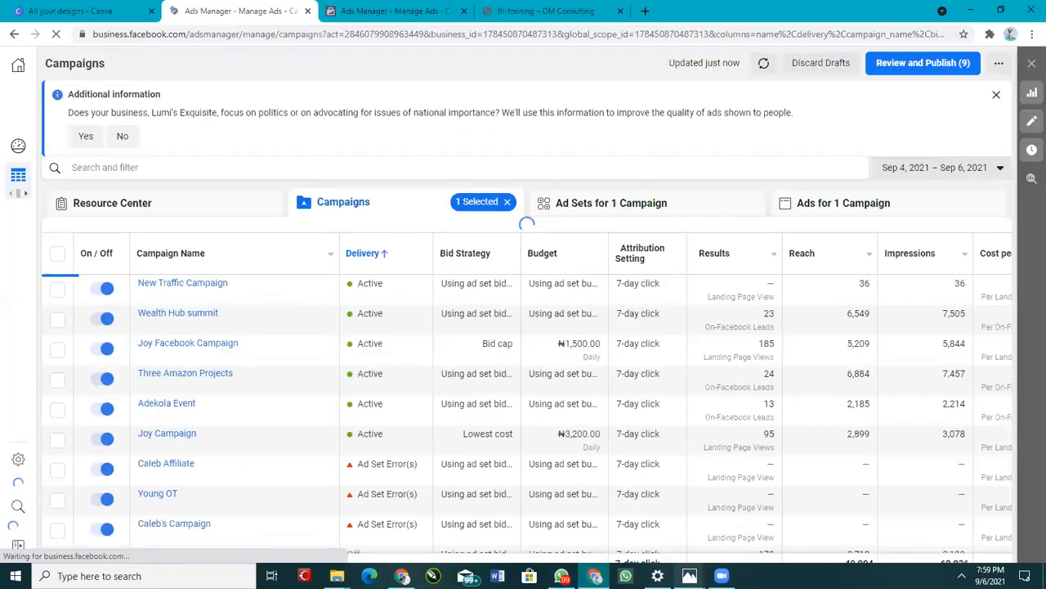
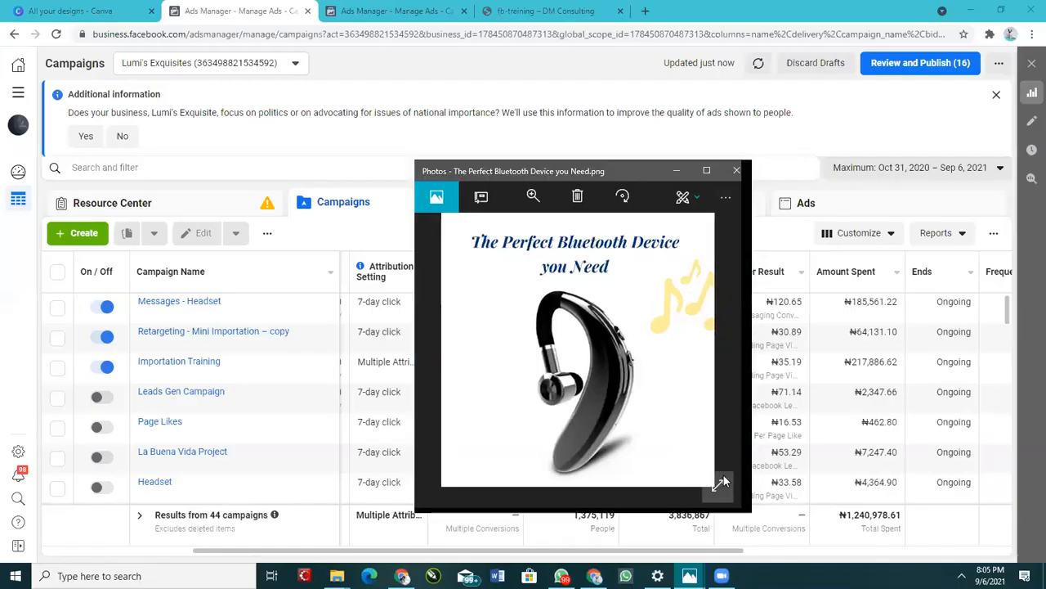
Step: View the Bluetooth device image full screen, then close the photo viewer
{"action": "left_click", "coordinate": [724, 483]}
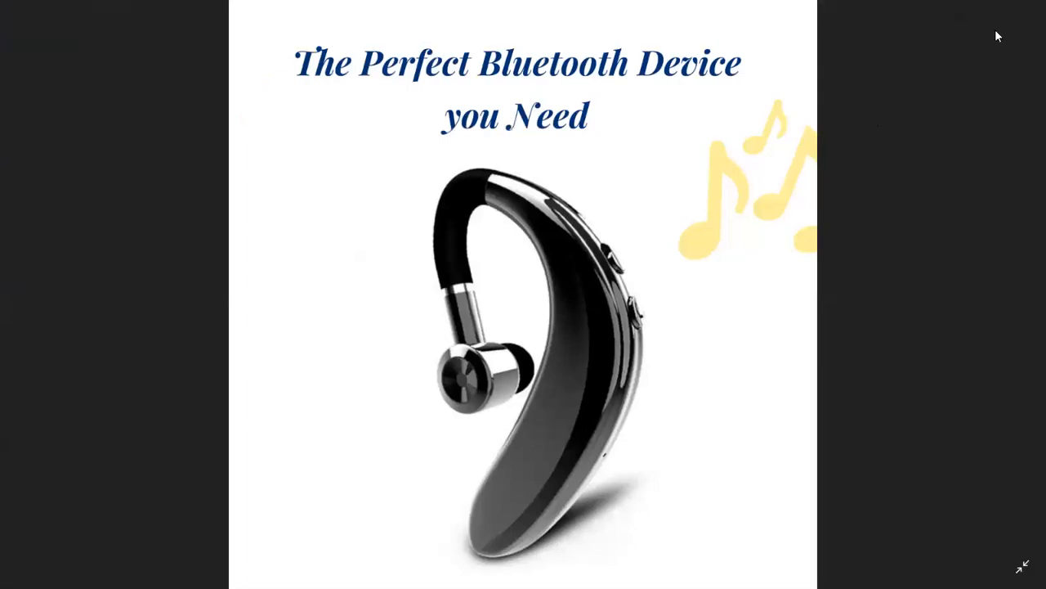
{"action": "key", "text": "Escape"}
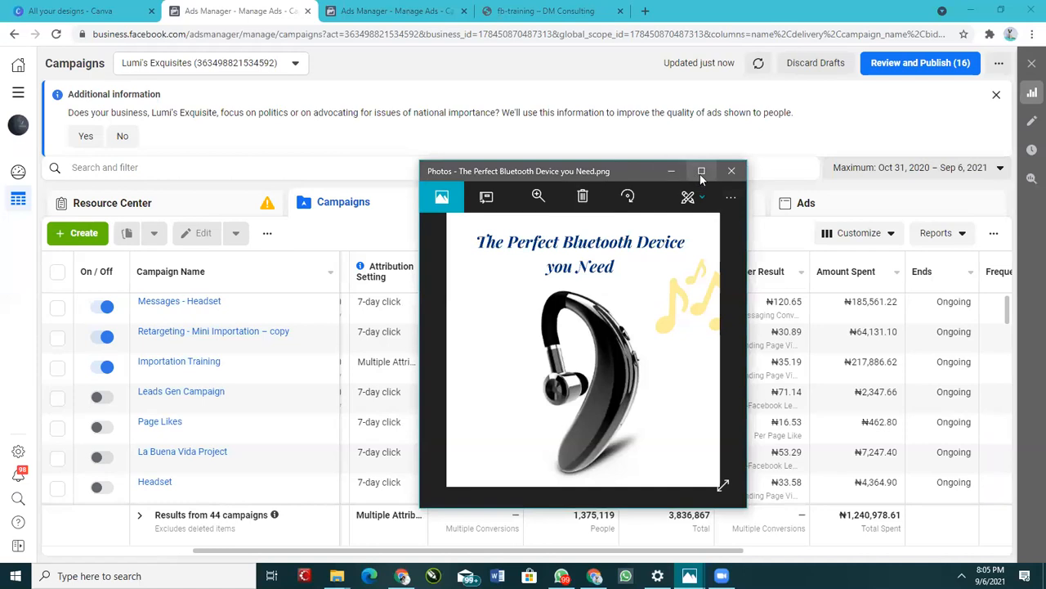
{"action": "key", "text": "Escape"}
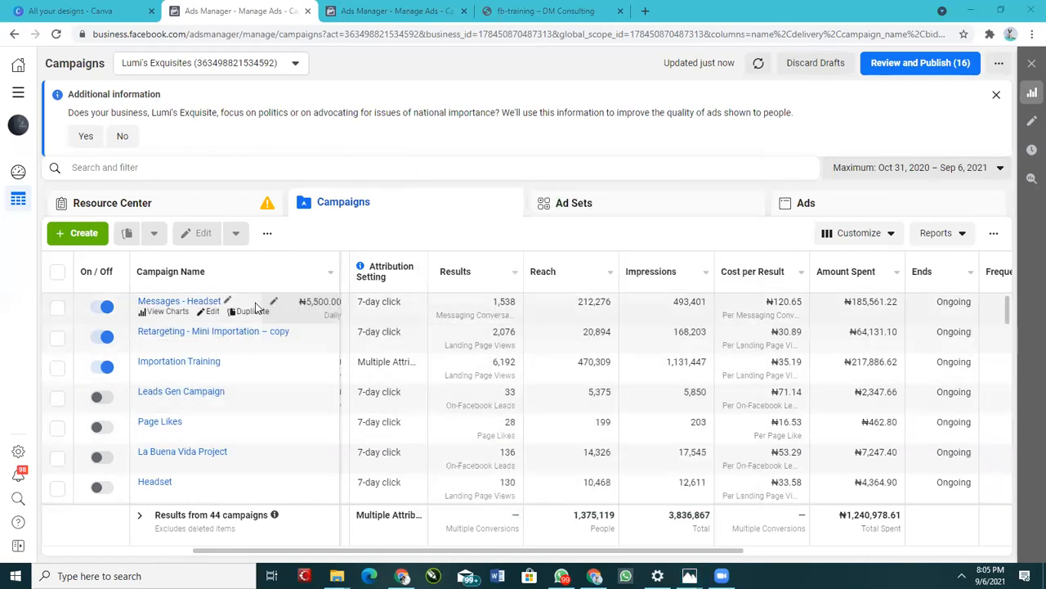
Step: Open the Messages - Headset campaign's Video - Copy ad and play, then pause, its video preview
{"action": "left_click", "coordinate": [212, 312]}
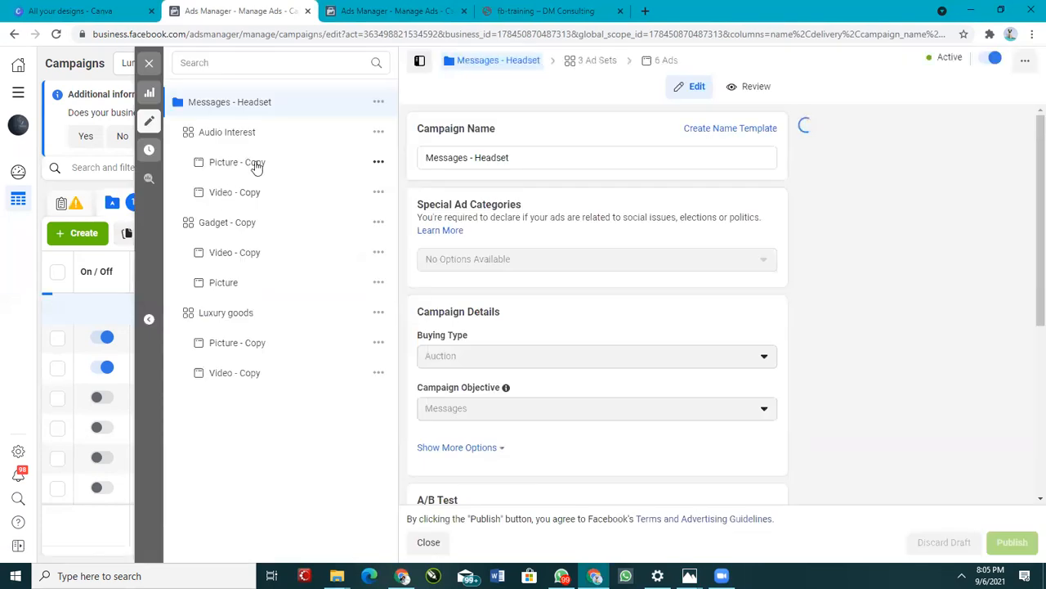
{"action": "left_click", "coordinate": [260, 193]}
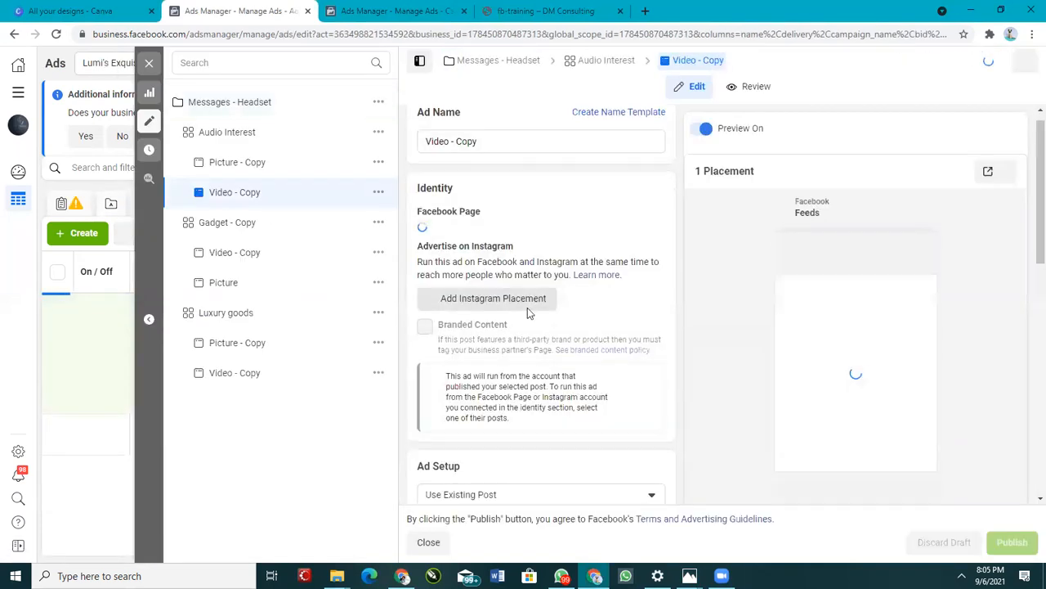
{"action": "scroll", "coordinate": [508, 294], "scroll_direction": "down", "scroll_amount": 4}
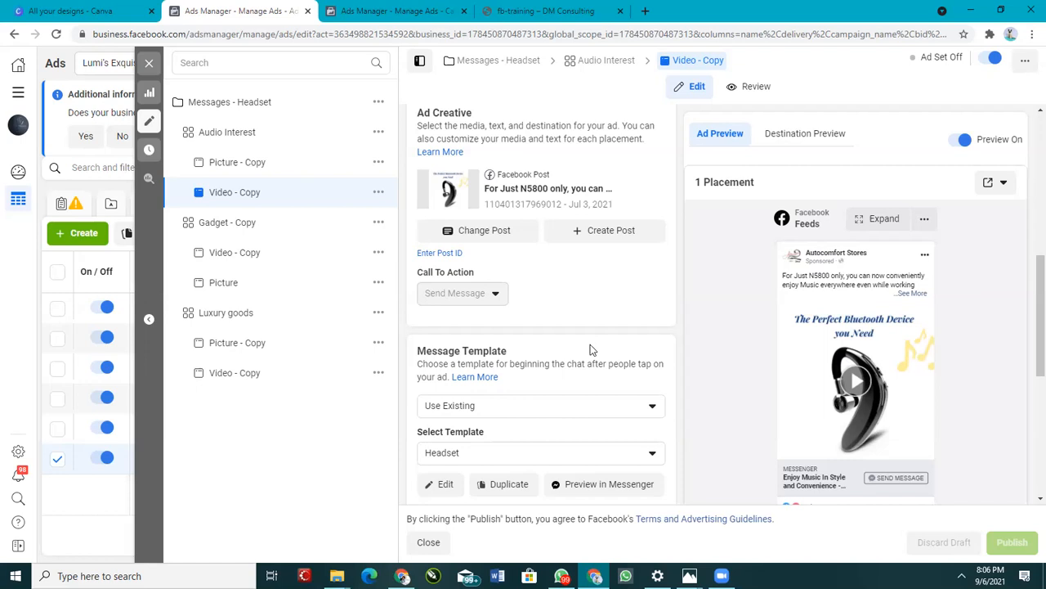
{"action": "left_click", "coordinate": [856, 381]}
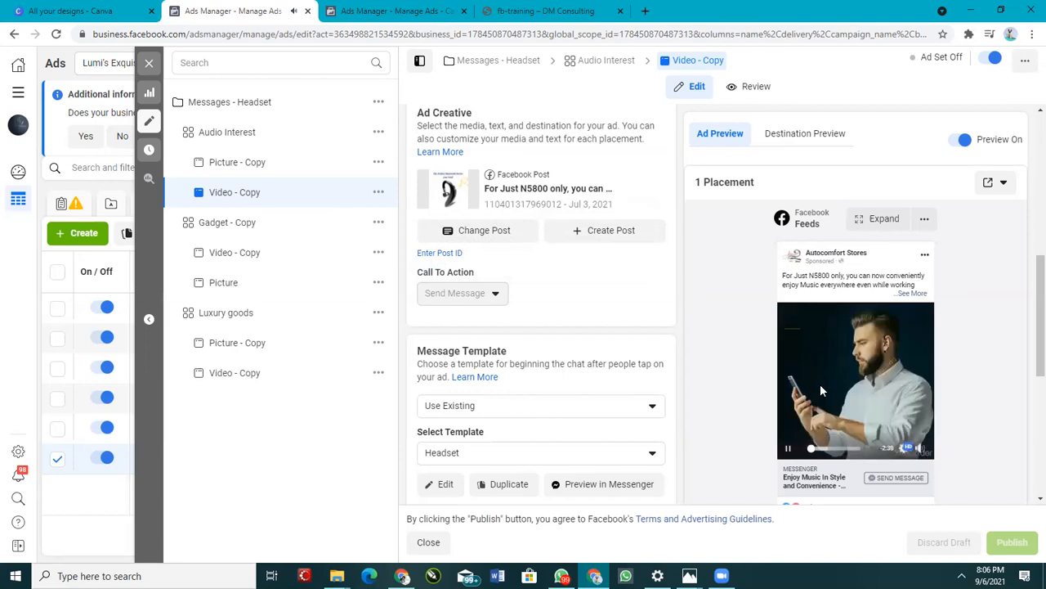
{"action": "mouse_move", "coordinate": [791, 451]}
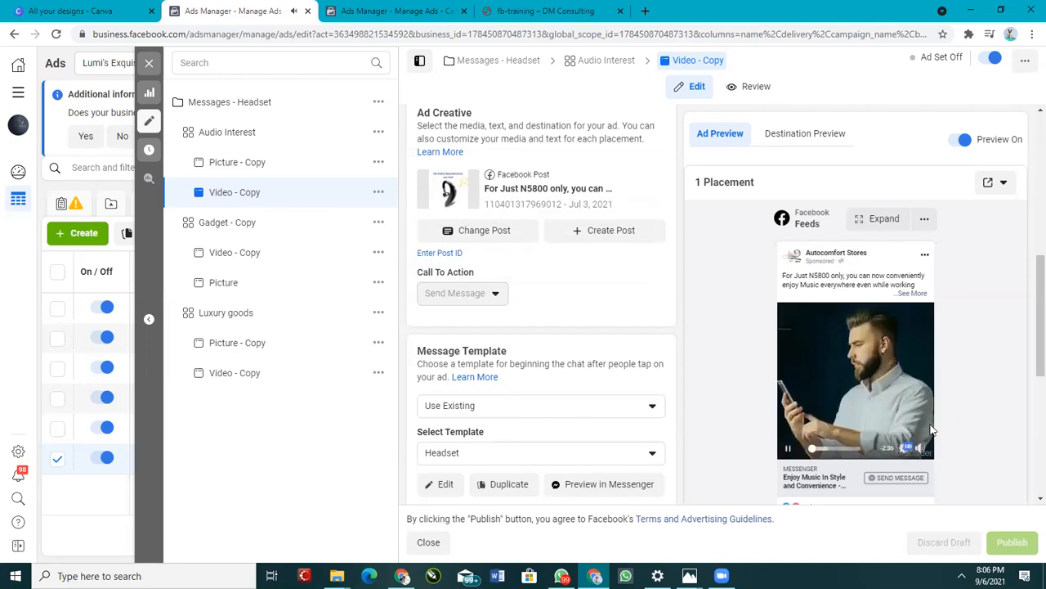
{"action": "left_click", "coordinate": [791, 450]}
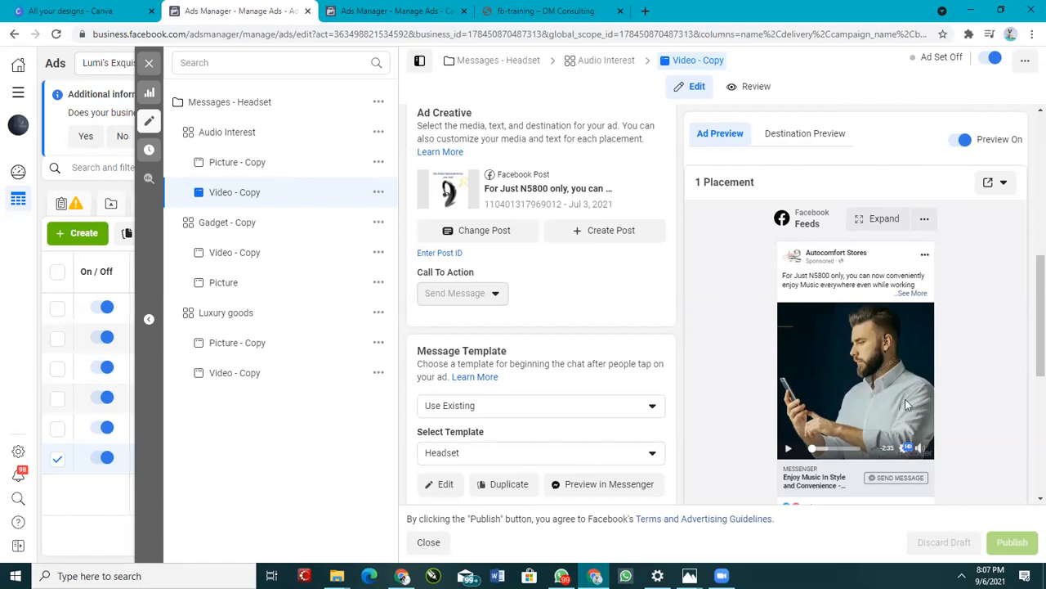
Step: Scroll through the Video - Copy ad's settings and close the campaign editor
{"action": "mouse_move", "coordinate": [868, 369]}
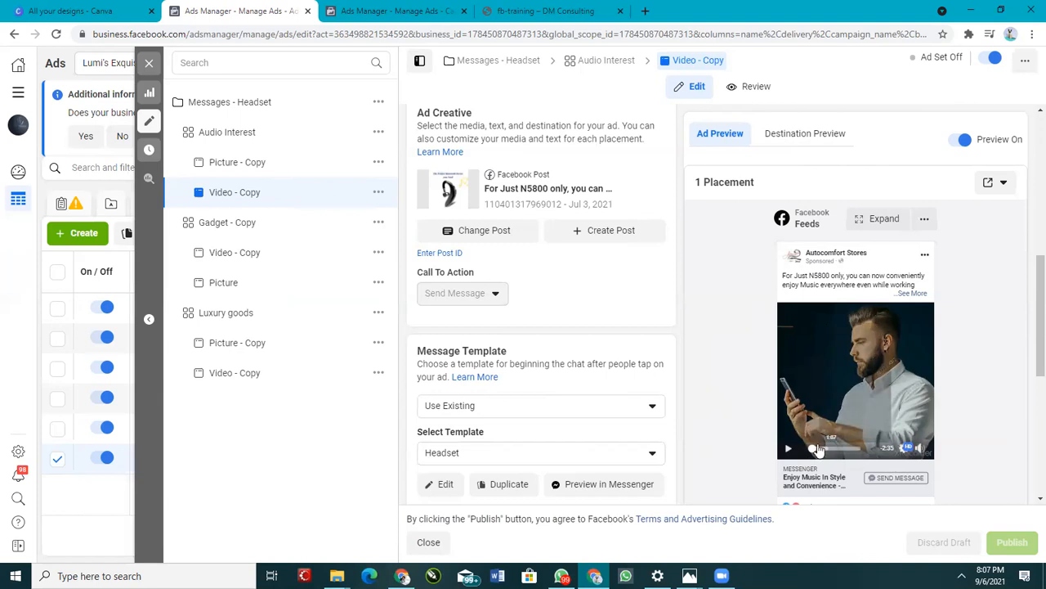
{"action": "scroll", "coordinate": [540, 340], "scroll_direction": "down", "scroll_amount": 3}
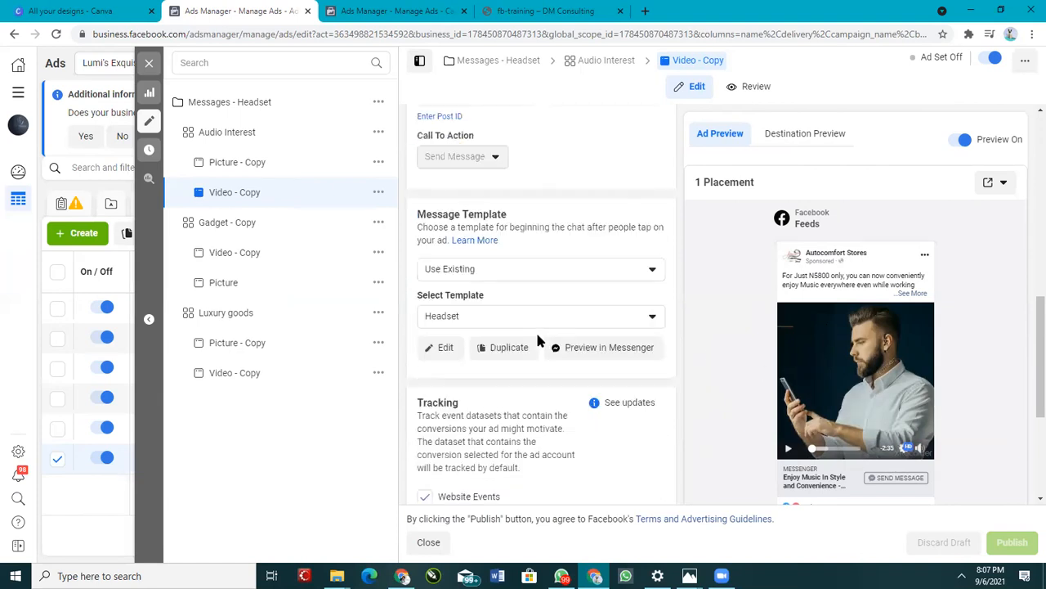
{"action": "scroll", "coordinate": [540, 340], "scroll_direction": "up", "scroll_amount": 5}
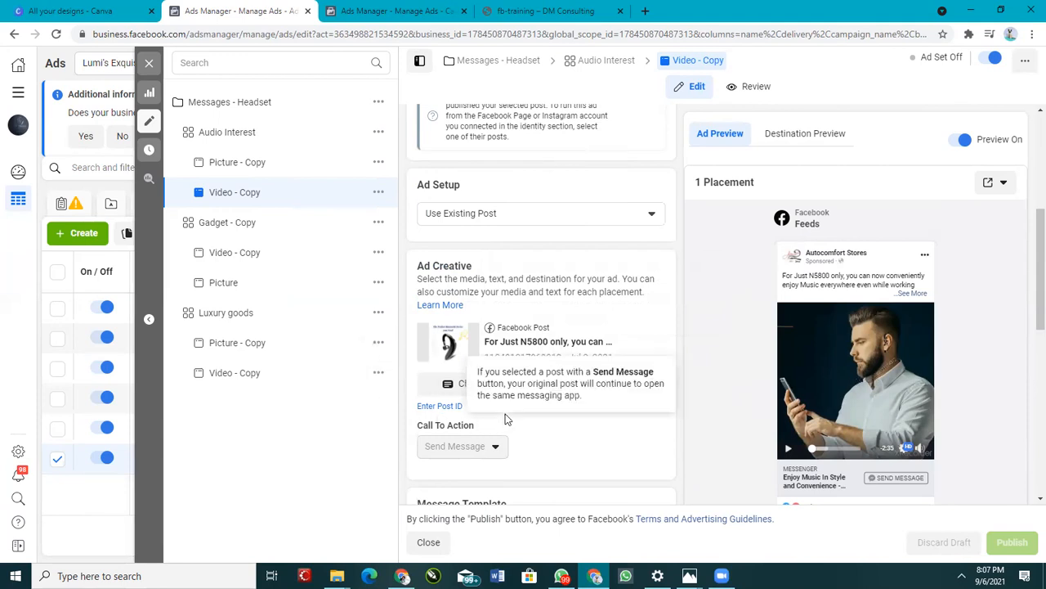
{"action": "scroll", "coordinate": [505, 413], "scroll_direction": "down", "scroll_amount": 5}
{"action": "scroll", "coordinate": [522, 383], "scroll_direction": "up", "scroll_amount": 9}
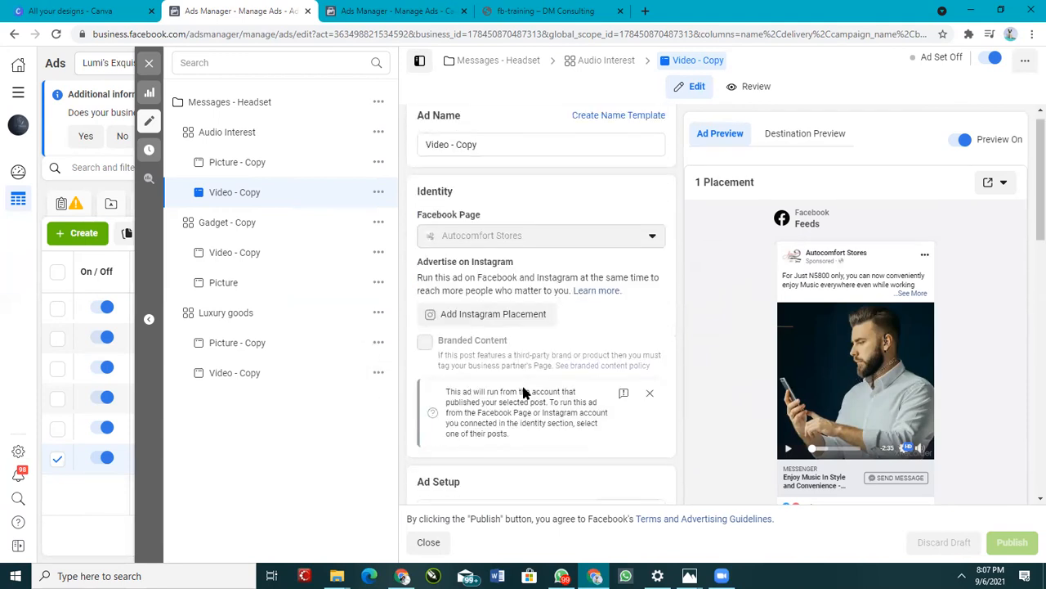
{"action": "left_click", "coordinate": [150, 66]}
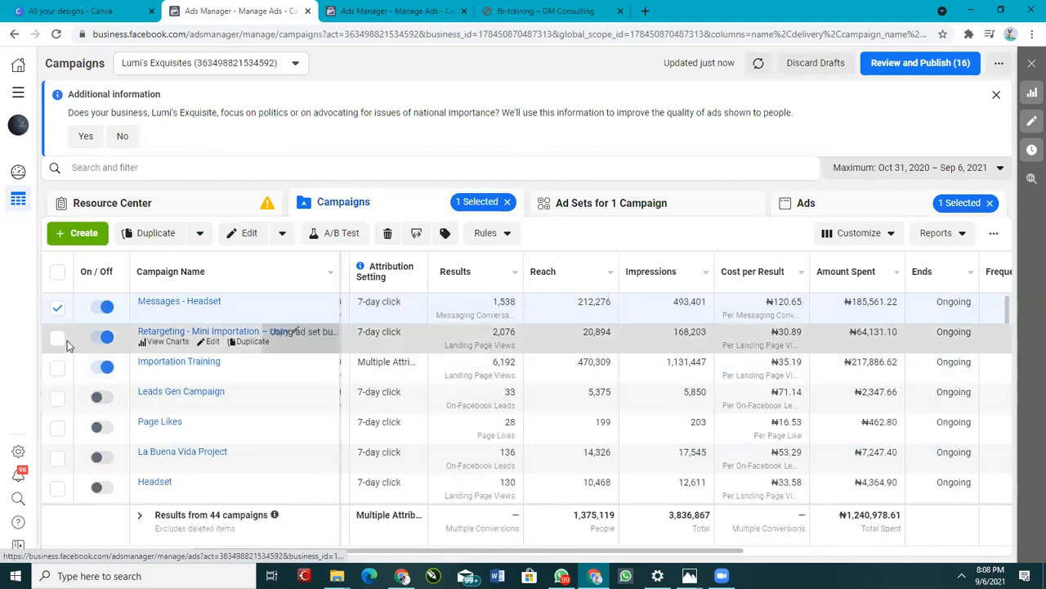
Step: Deselect the campaign, switch to the VictoryDM ad account, and scroll across its campaign columns
{"action": "left_click", "coordinate": [57, 307]}
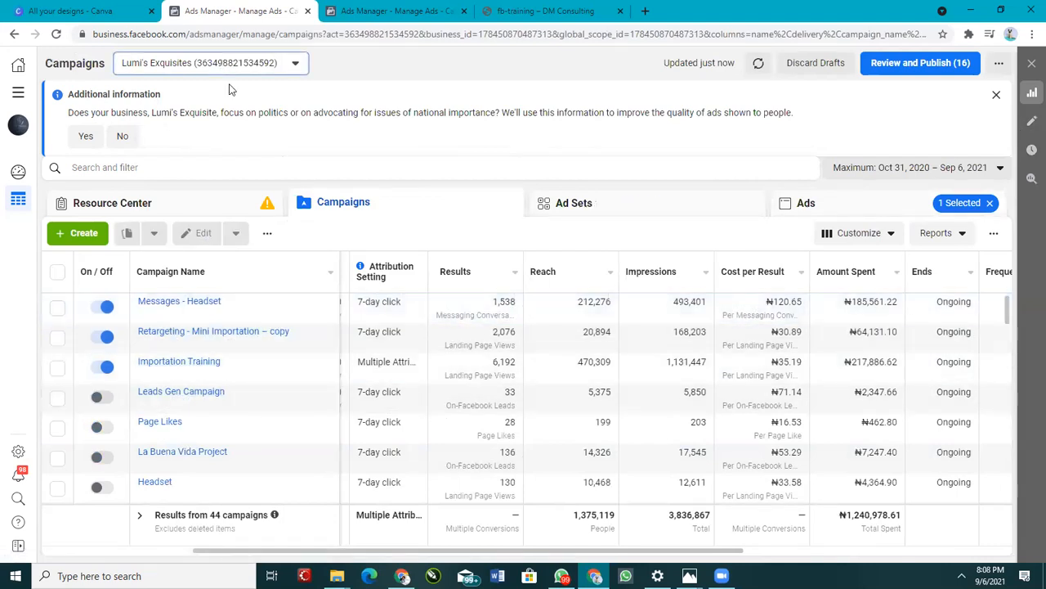
{"action": "left_click", "coordinate": [221, 67]}
{"action": "left_click", "coordinate": [234, 160]}
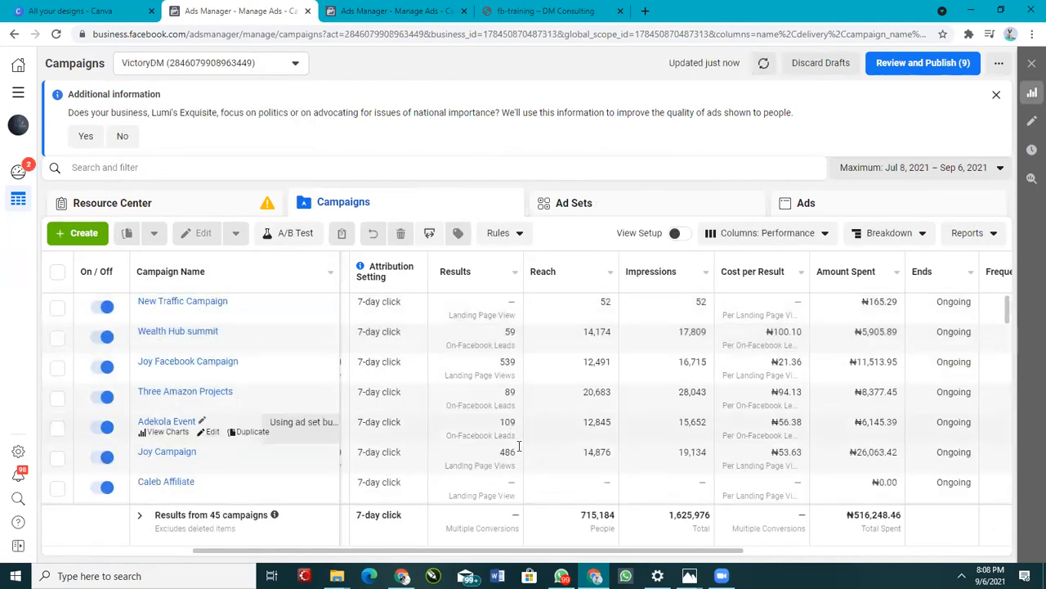
{"action": "left_click_drag", "start_coordinate": [557, 554], "coordinate": [714, 560]}
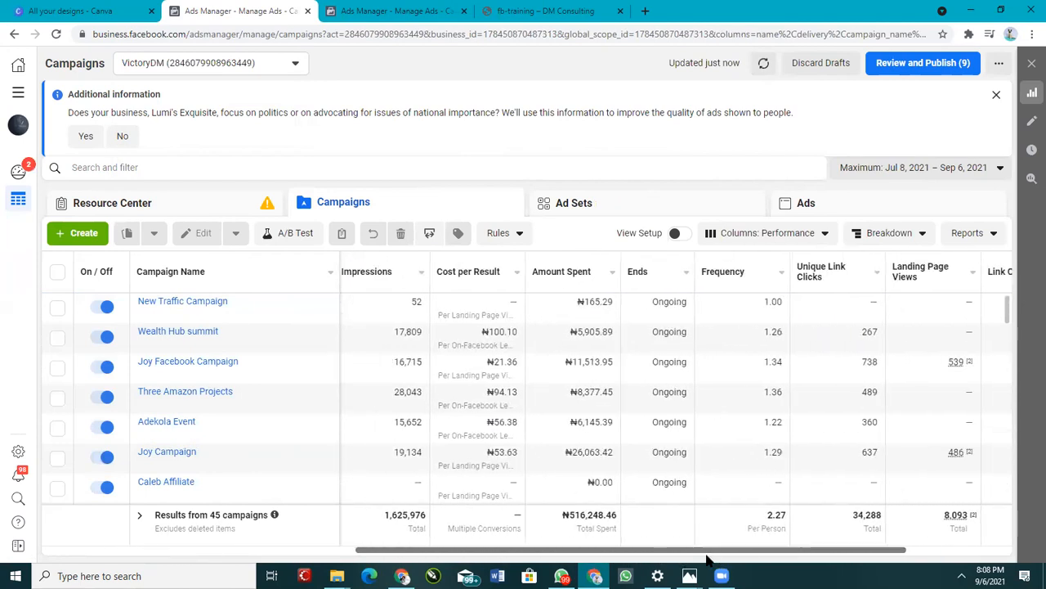
{"action": "left_click_drag", "start_coordinate": [689, 557], "coordinate": [818, 551]}
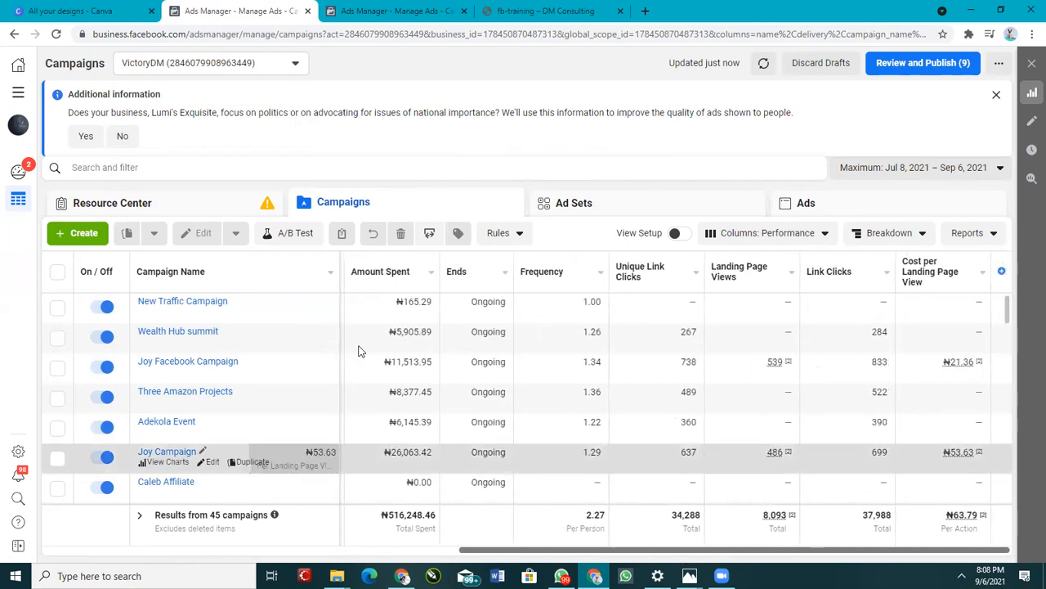
Step: Open the New Traffic Campaign and review its New Traffic Ad's format and creative settings
{"action": "left_click", "coordinate": [210, 313]}
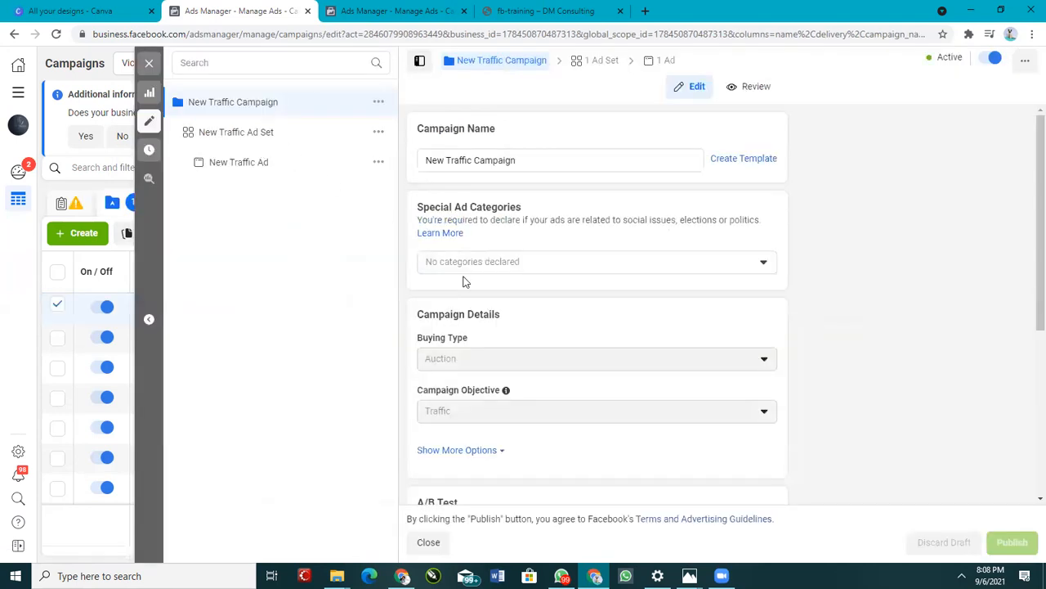
{"action": "scroll", "coordinate": [482, 294], "scroll_direction": "down", "scroll_amount": 4}
{"action": "left_click", "coordinate": [285, 179]}
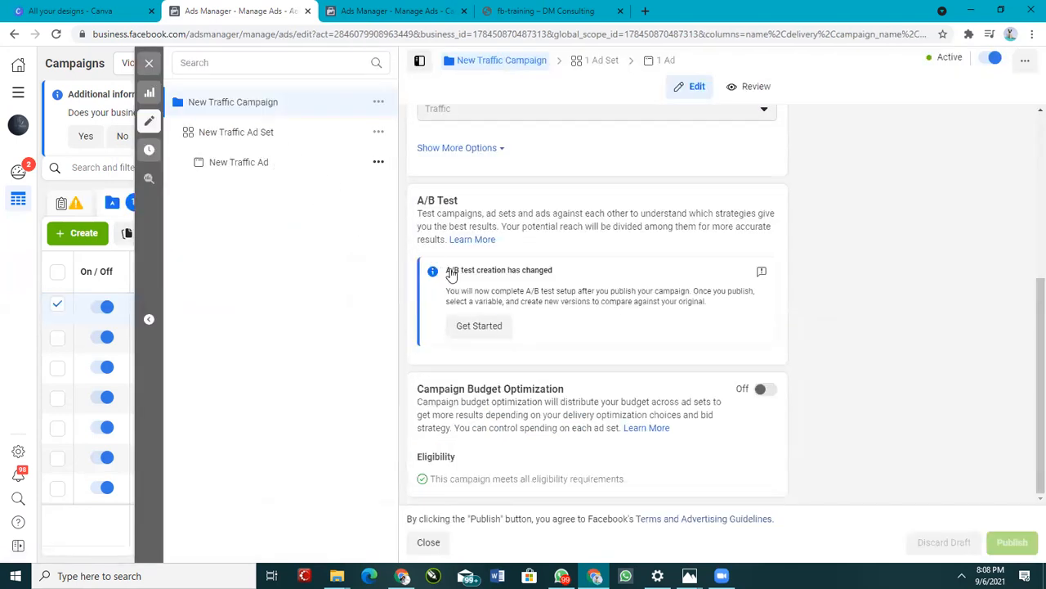
{"action": "scroll", "coordinate": [520, 317], "scroll_direction": "down", "scroll_amount": 3}
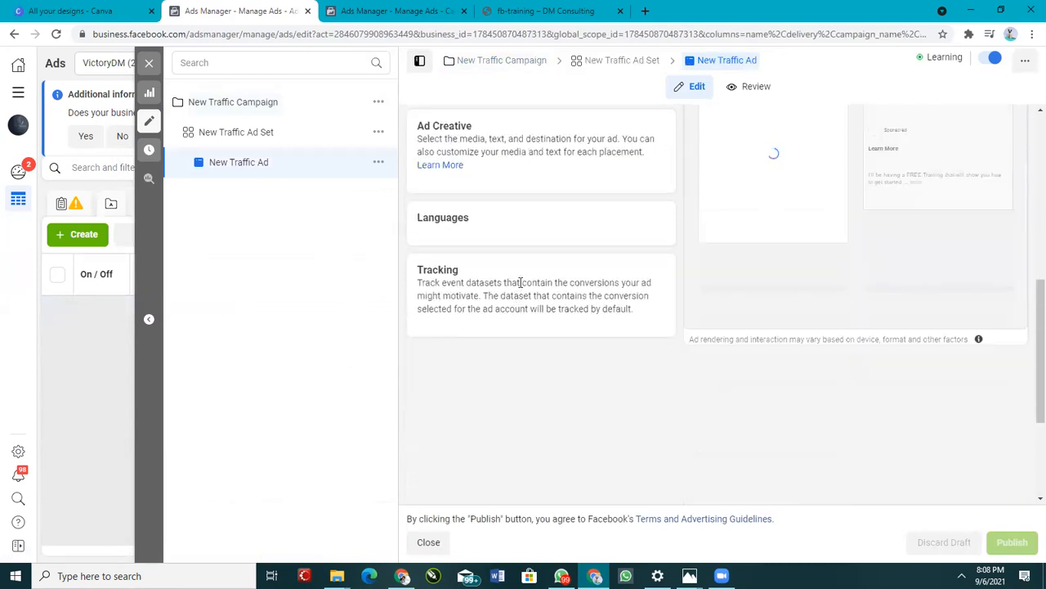
{"action": "scroll", "coordinate": [527, 294], "scroll_direction": "up", "scroll_amount": 1}
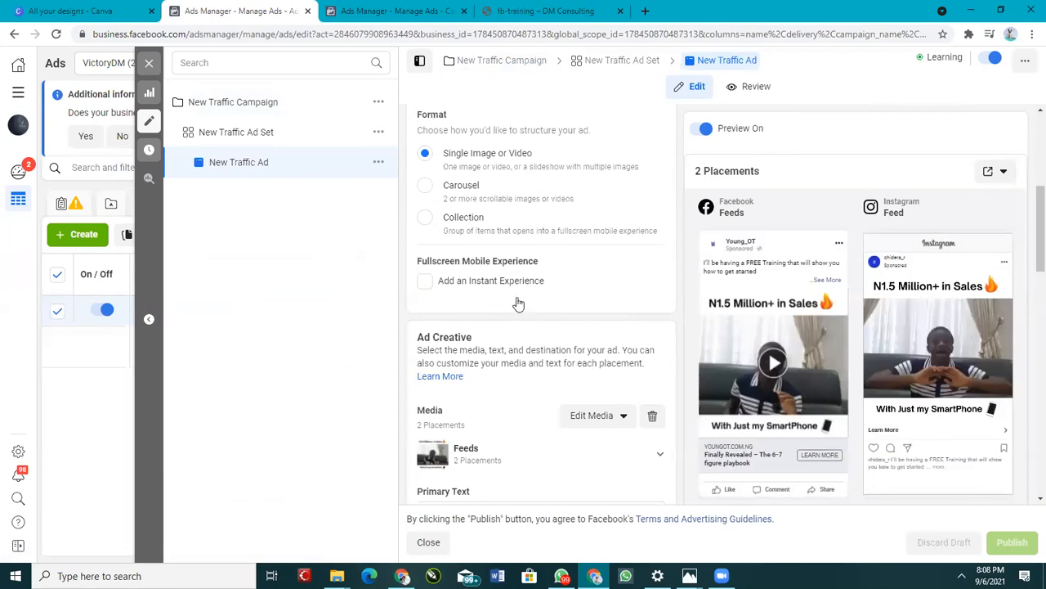
{"action": "scroll", "coordinate": [521, 311], "scroll_direction": "down", "scroll_amount": 3}
{"action": "scroll", "coordinate": [500, 321], "scroll_direction": "down", "scroll_amount": 3}
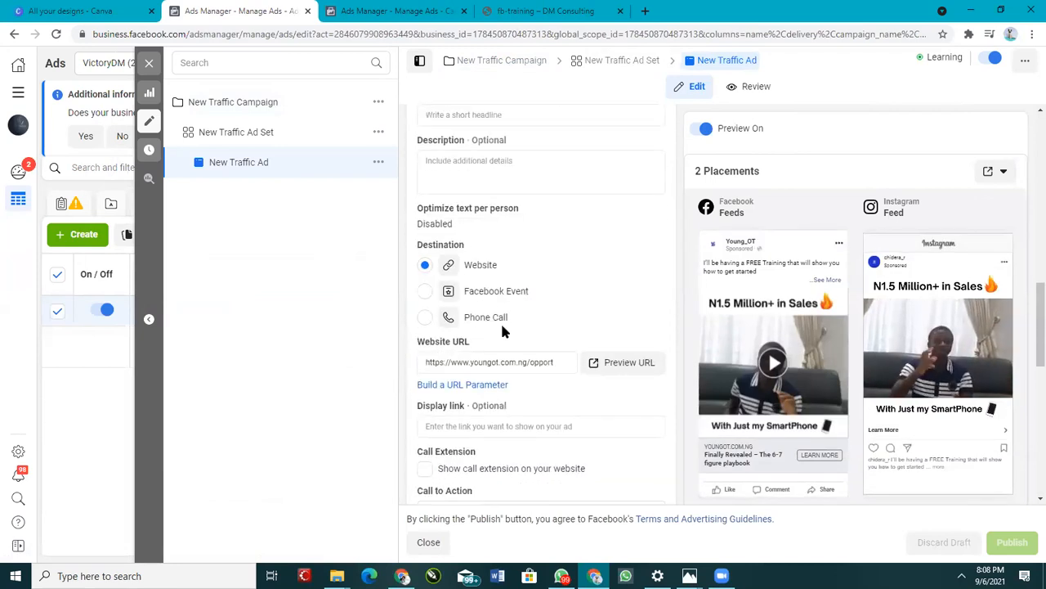
{"action": "scroll", "coordinate": [502, 327], "scroll_direction": "up", "scroll_amount": 5}
{"action": "scroll", "coordinate": [502, 327], "scroll_direction": "up", "scroll_amount": 2}
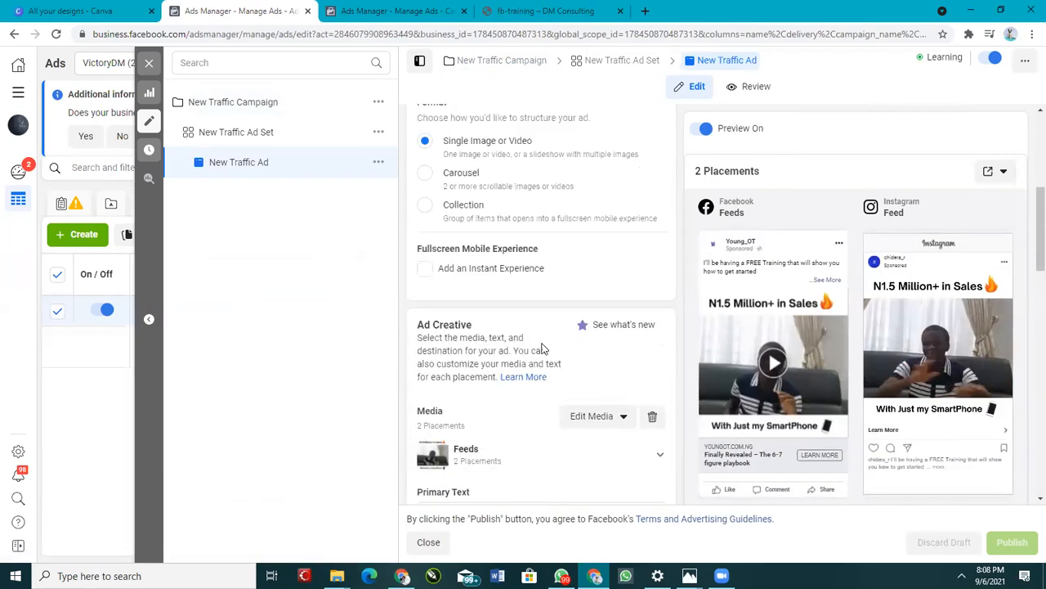
Step: Open the ad video's editing dialog and view its Thumbnail options
{"action": "left_click", "coordinate": [600, 418]}
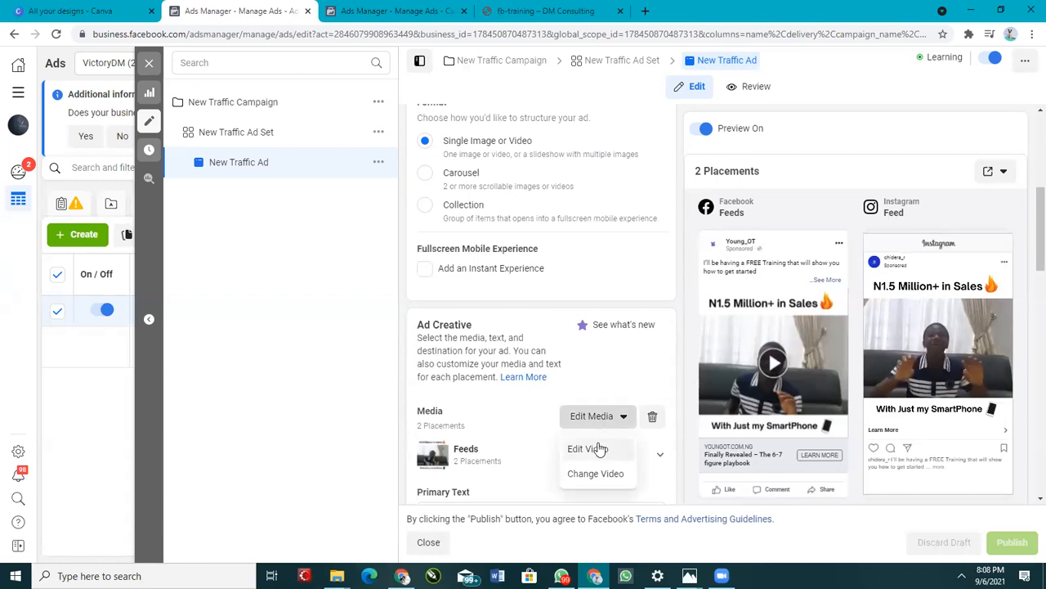
{"action": "left_click", "coordinate": [588, 449]}
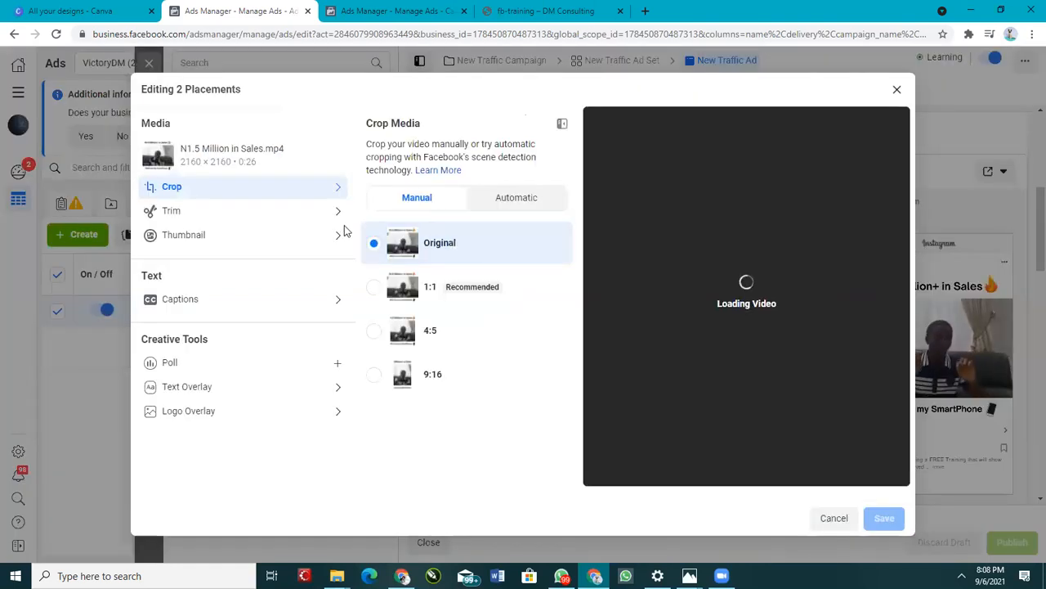
{"action": "left_click", "coordinate": [220, 237]}
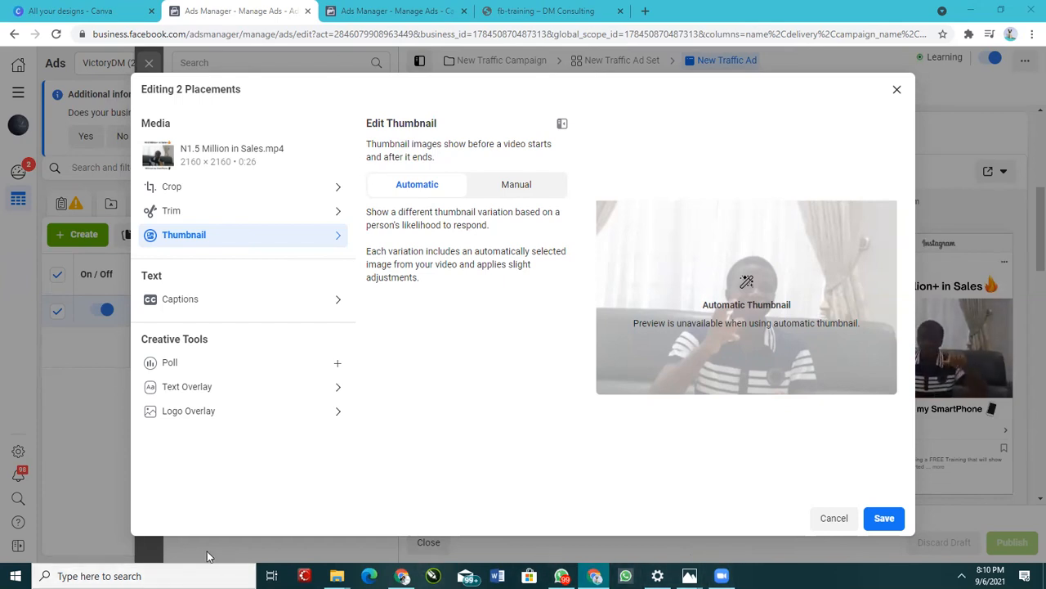
Step: Switch between the Canva design tabs and return to the DM Consulting fb-training tab
{"action": "left_click", "coordinate": [401, 576]}
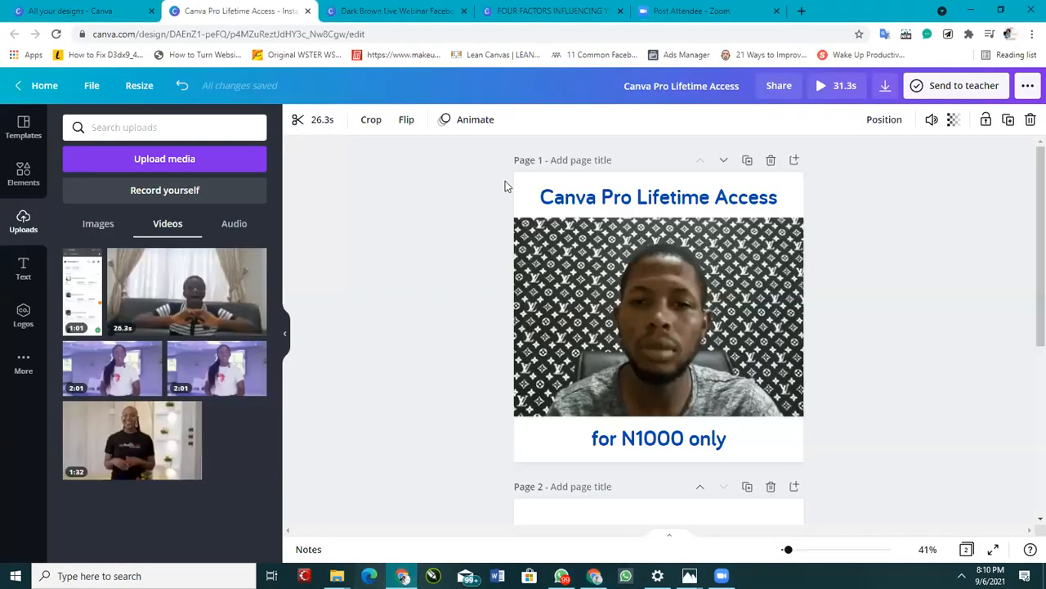
{"action": "left_click", "coordinate": [550, 12]}
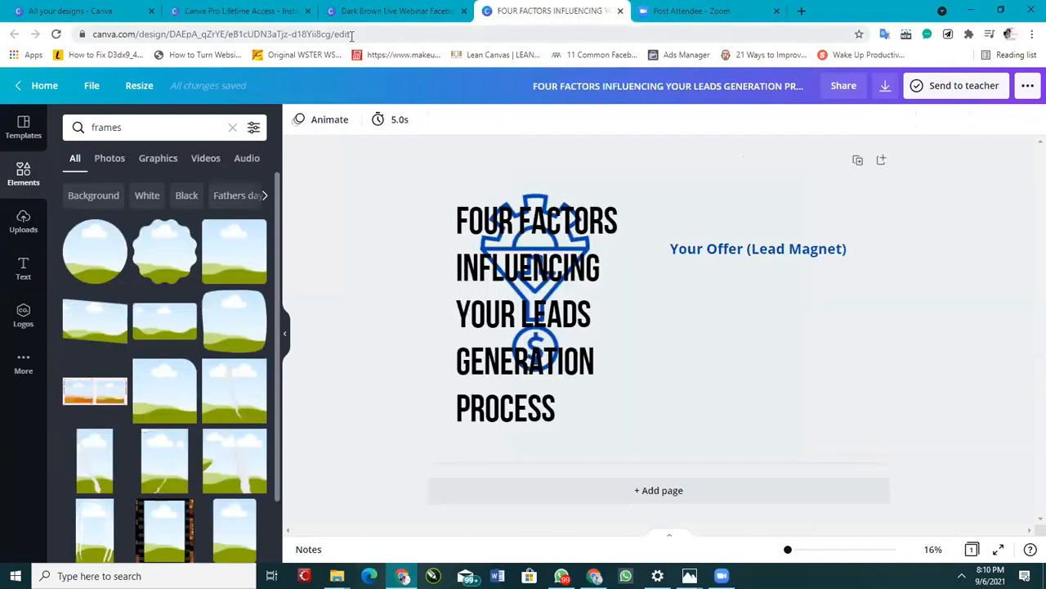
{"action": "left_click", "coordinate": [234, 10]}
{"action": "left_click", "coordinate": [594, 575]}
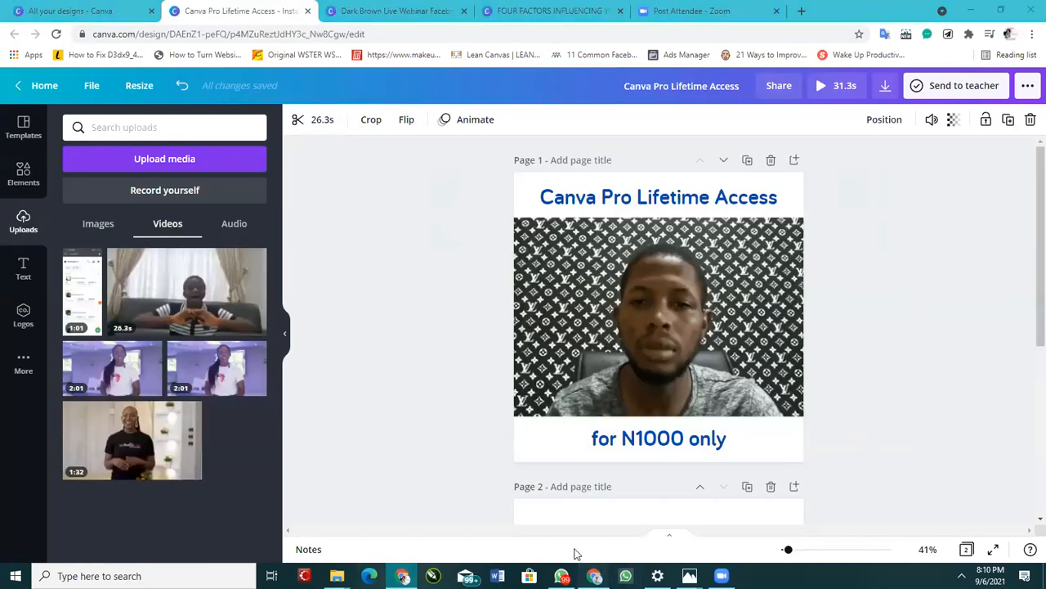
{"action": "left_click", "coordinate": [530, 11]}
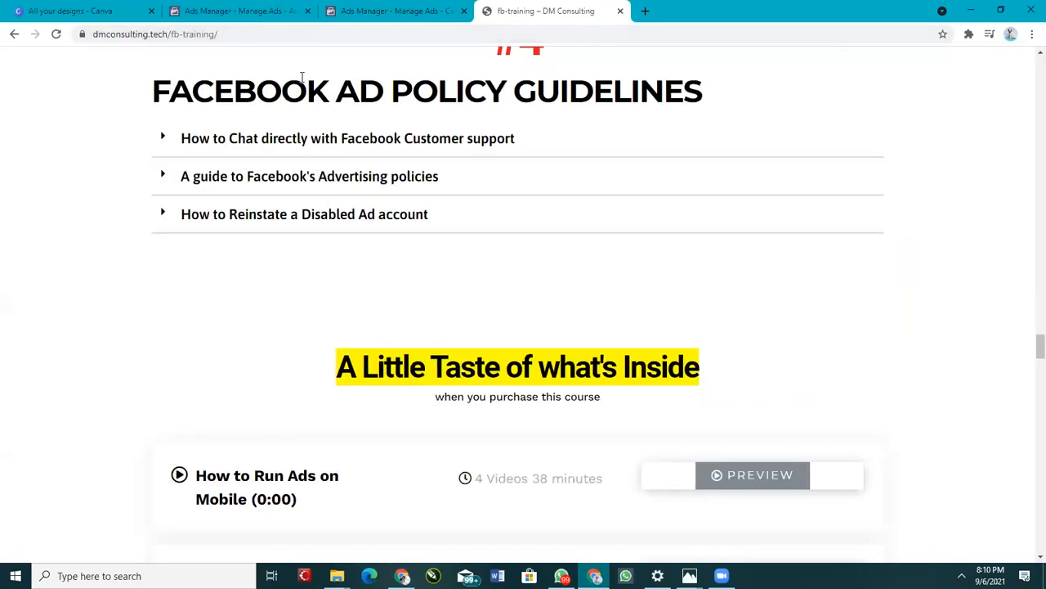
Step: Enter the address dmconsulting.tech/fb-training/ in the browser's address bar
{"action": "left_click", "coordinate": [229, 33]}
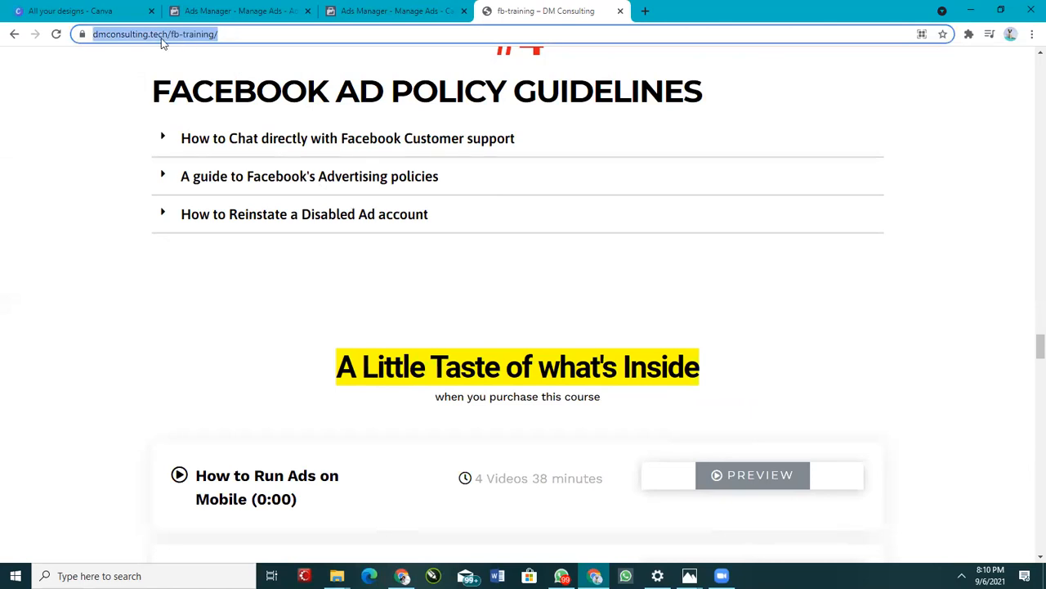
{"action": "triple_click", "coordinate": [231, 34]}
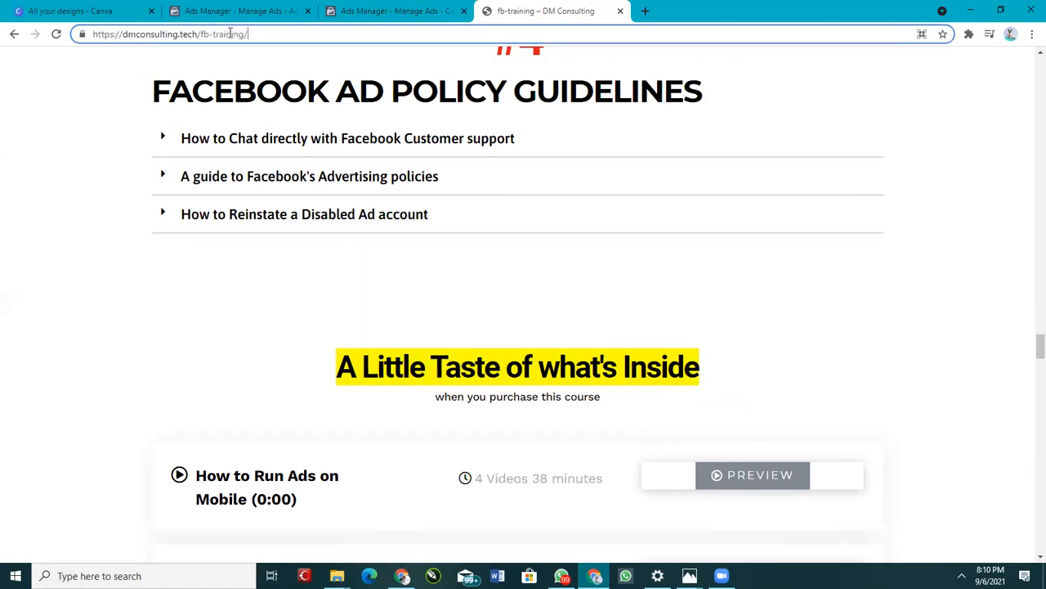
{"action": "type", "text": "dmconsulting/t"}
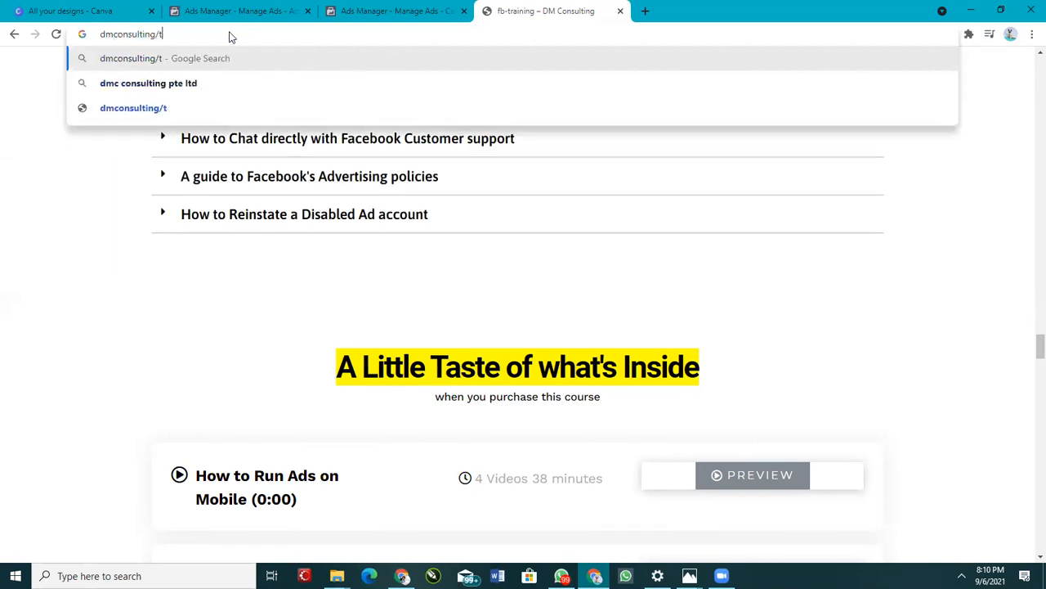
{"action": "key", "text": "BackSpace"}
{"action": "key", "text": "BackSpace"}
{"action": "type", "text": ".tech/"}
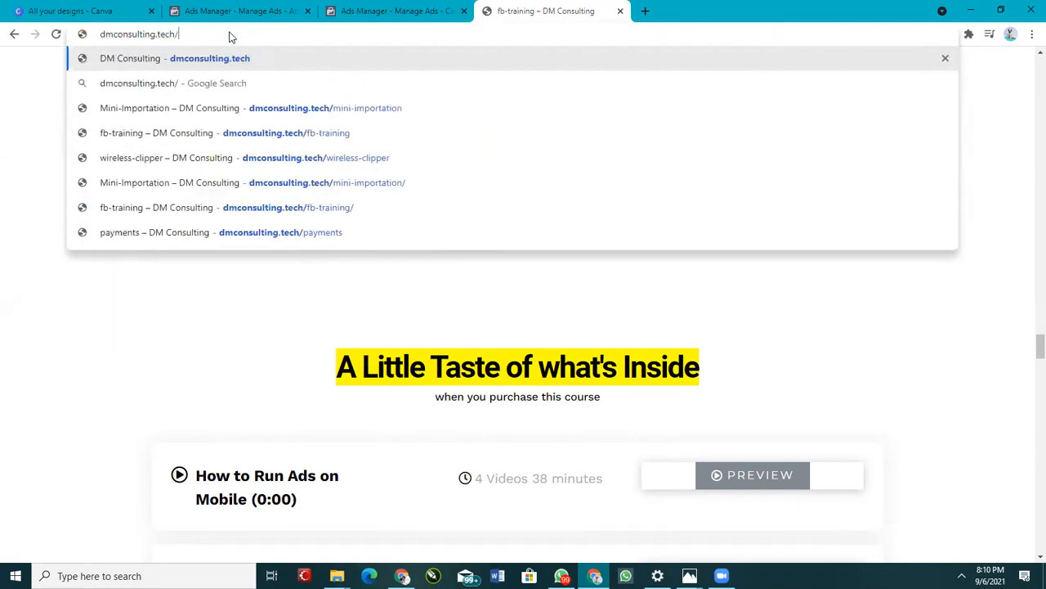
{"action": "type", "text": "fb-training"}
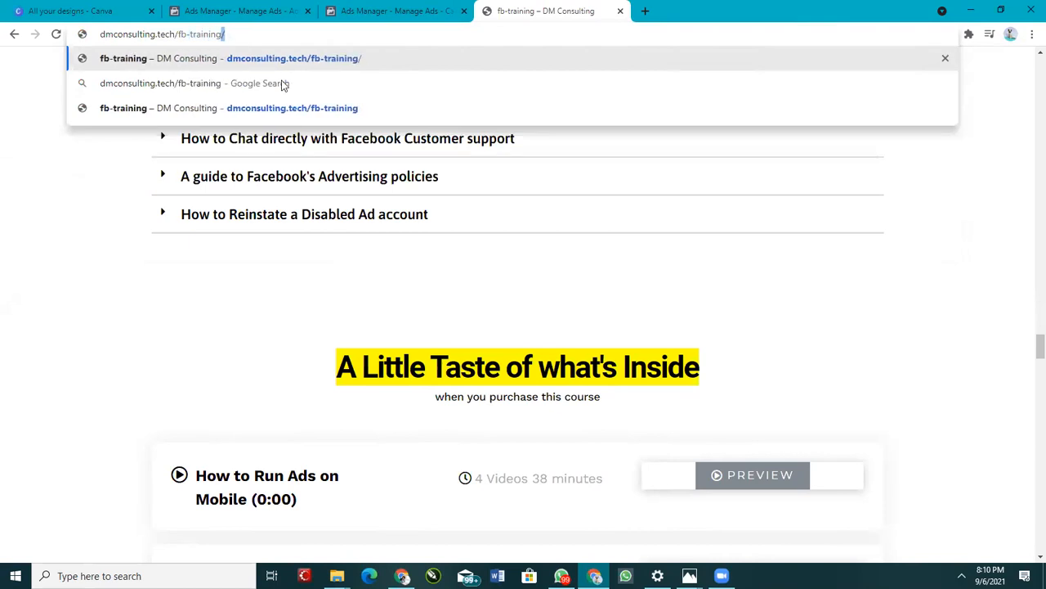
Step: Scroll through the fb-training sales page to review its course content, pricing and bonus sections
{"action": "scroll", "coordinate": [486, 337], "scroll_direction": "up", "scroll_amount": 15}
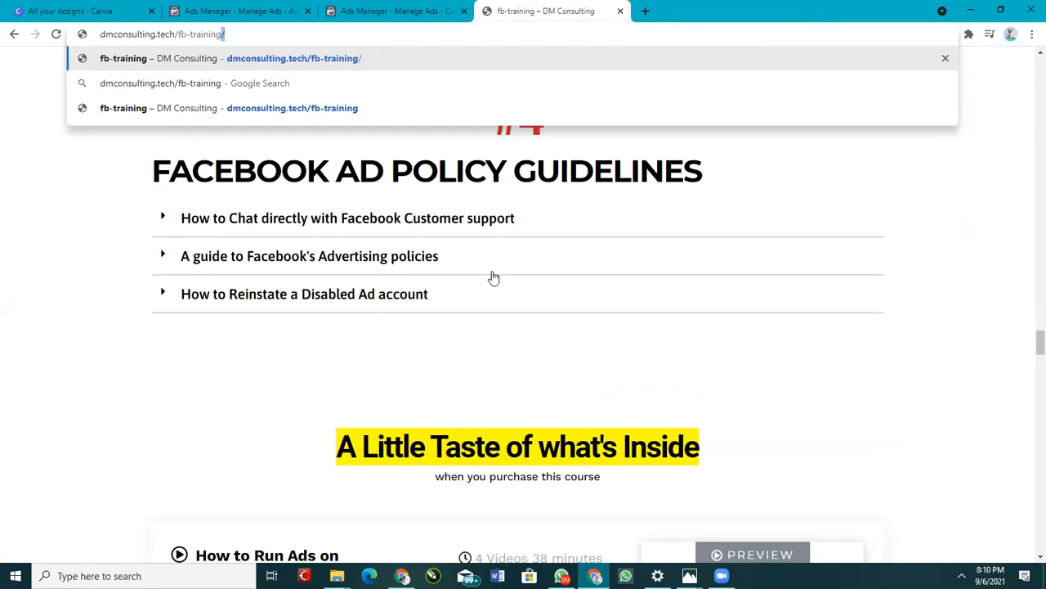
{"action": "scroll", "coordinate": [610, 376], "scroll_direction": "up", "scroll_amount": 20}
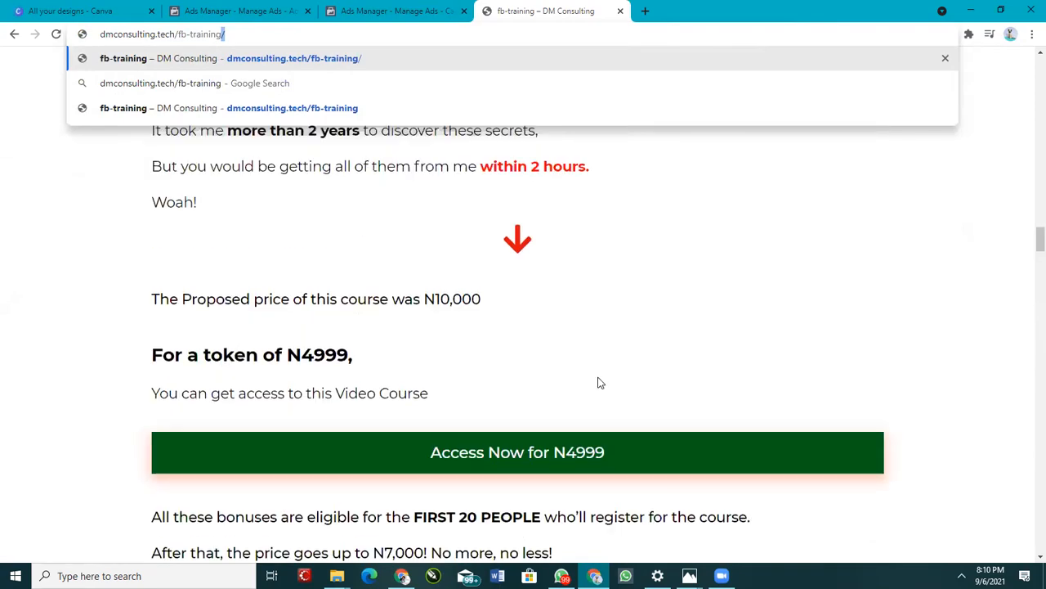
{"action": "scroll", "coordinate": [608, 360], "scroll_direction": "up", "scroll_amount": 10}
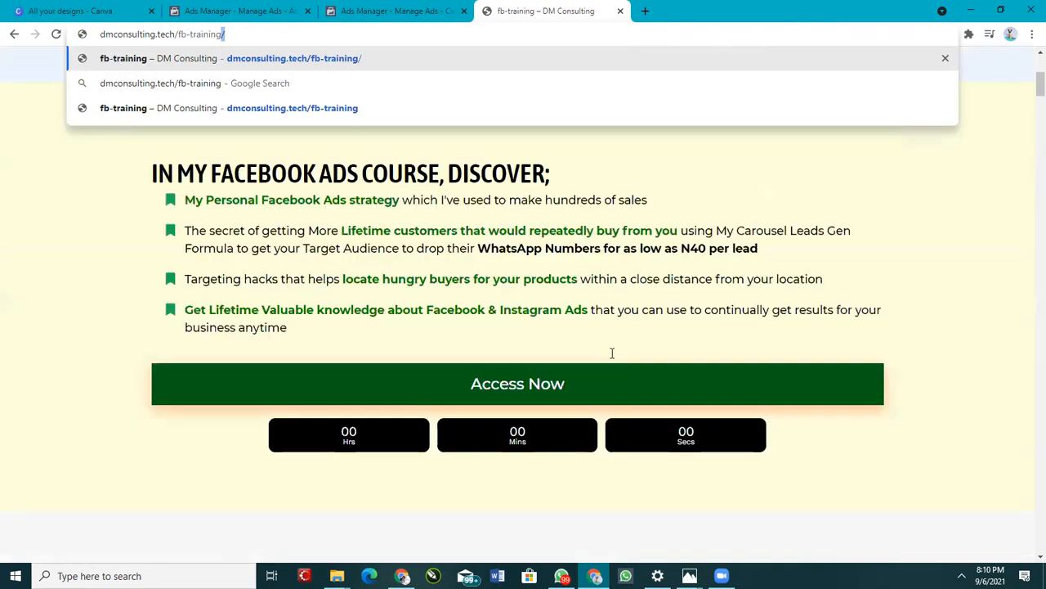
{"action": "scroll", "coordinate": [557, 236], "scroll_direction": "down", "scroll_amount": 3}
{"action": "scroll", "coordinate": [560, 229], "scroll_direction": "down", "scroll_amount": 15}
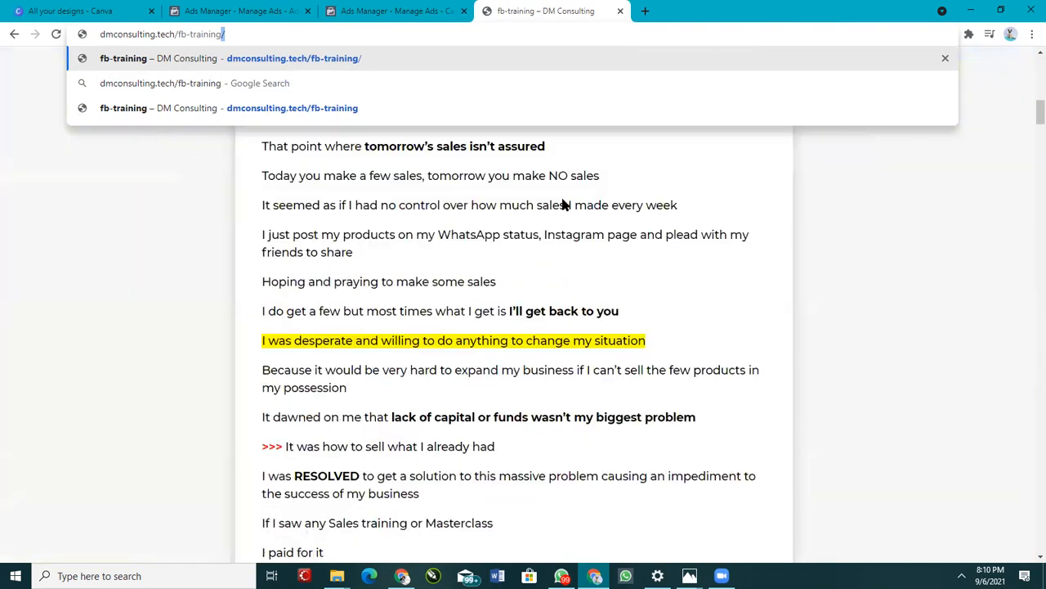
{"action": "scroll", "coordinate": [593, 240], "scroll_direction": "down", "scroll_amount": 10}
{"action": "scroll", "coordinate": [597, 276], "scroll_direction": "up", "scroll_amount": 10}
{"action": "scroll", "coordinate": [589, 373], "scroll_direction": "down", "scroll_amount": 3}
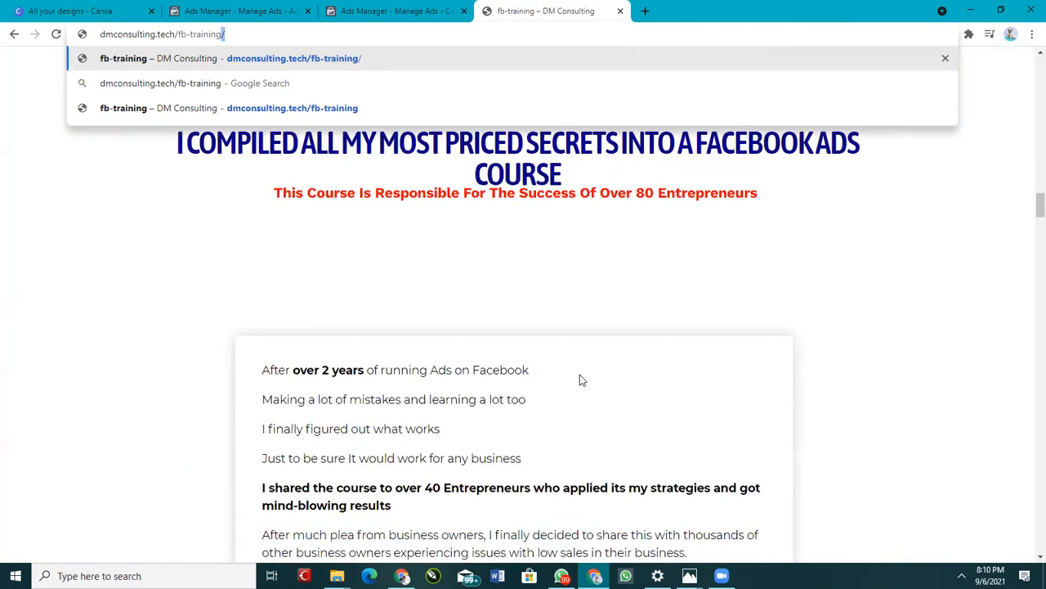
{"action": "scroll", "coordinate": [573, 384], "scroll_direction": "up", "scroll_amount": 5}
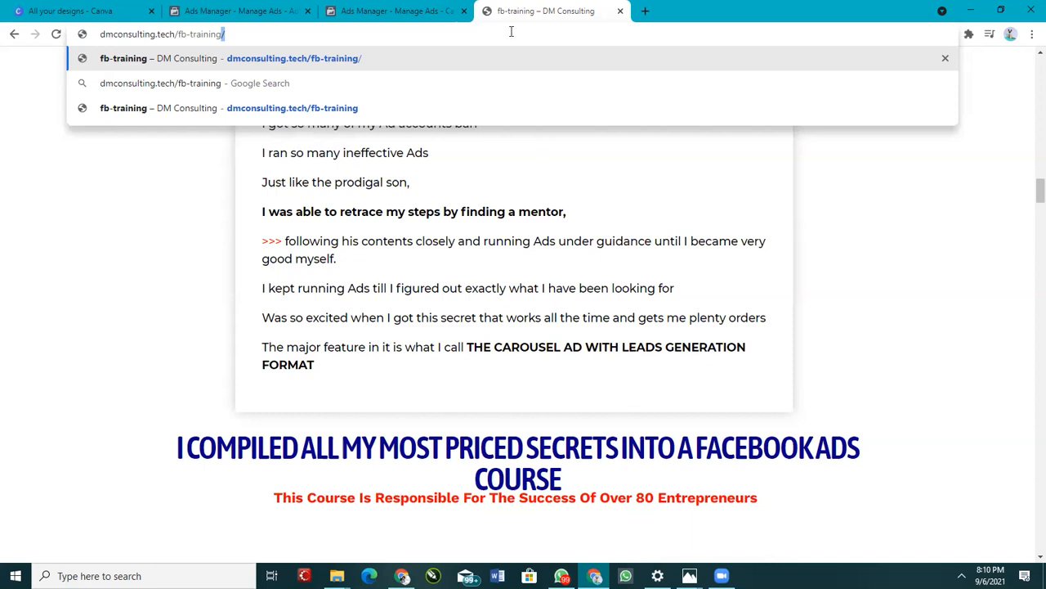
Step: Cycle through both Ads Manager tabs, including the ad's thumbnail editing dialog, and return to the fb-training tab
{"action": "left_click", "coordinate": [425, 11]}
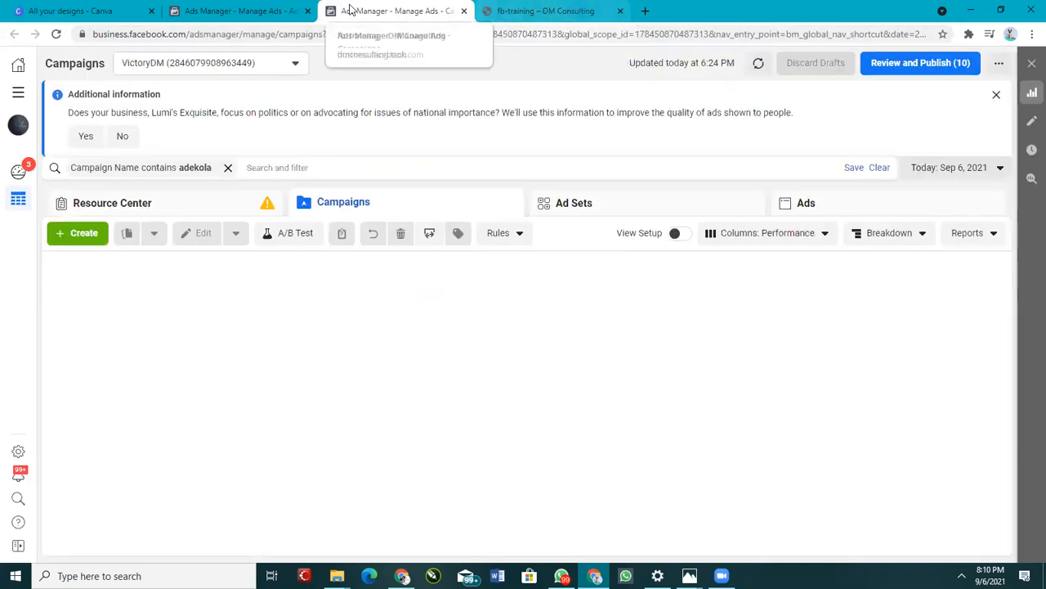
{"action": "left_click", "coordinate": [263, 8]}
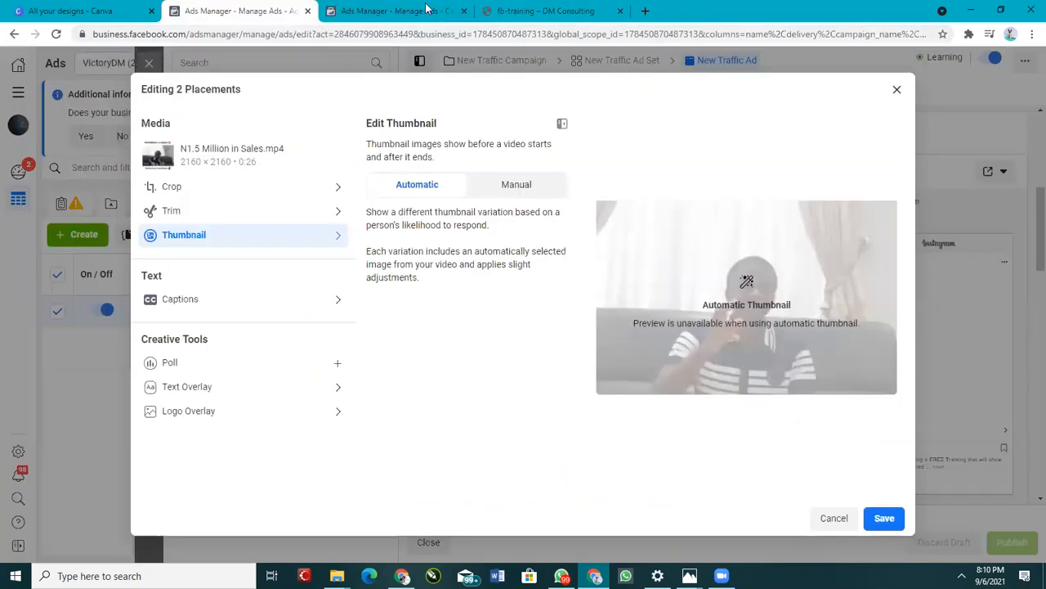
{"action": "left_click", "coordinate": [425, 10]}
{"action": "key", "text": "ctrl+Tab"}
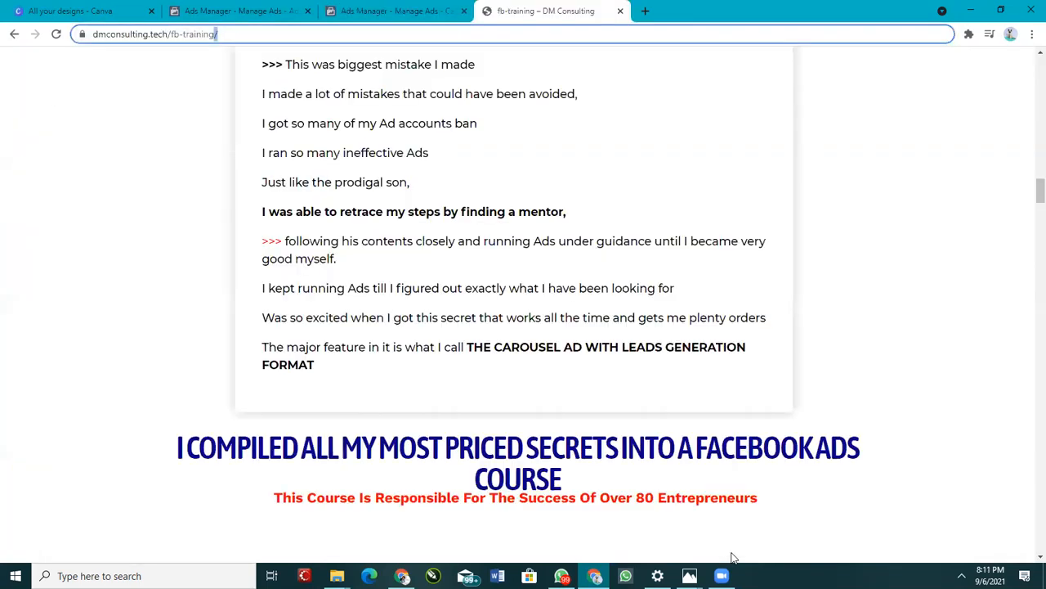
Step: Switch to WhatsApp and scroll back through the CANVA SUPPORT GROUP chat's earlier messages
{"action": "left_click", "coordinate": [562, 575]}
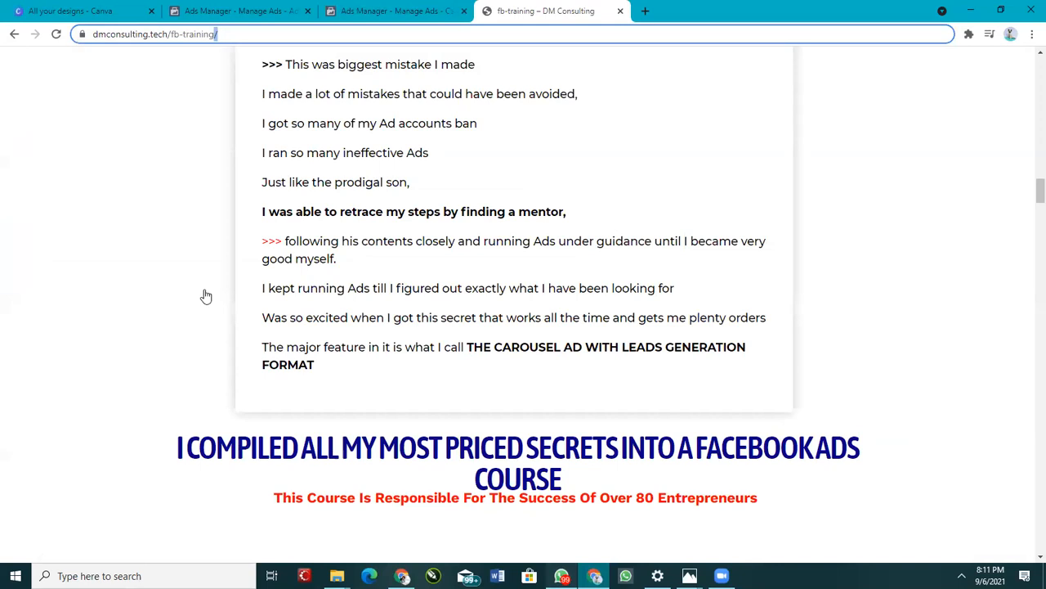
{"action": "scroll", "coordinate": [670, 344], "scroll_direction": "up", "scroll_amount": 10}
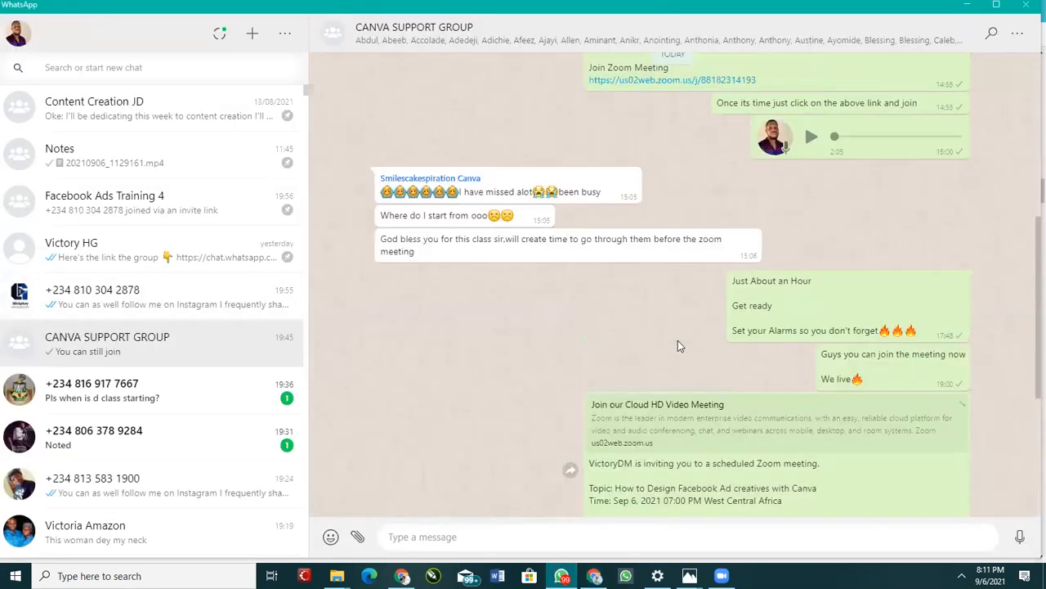
{"action": "scroll", "coordinate": [678, 340], "scroll_direction": "up", "scroll_amount": 5}
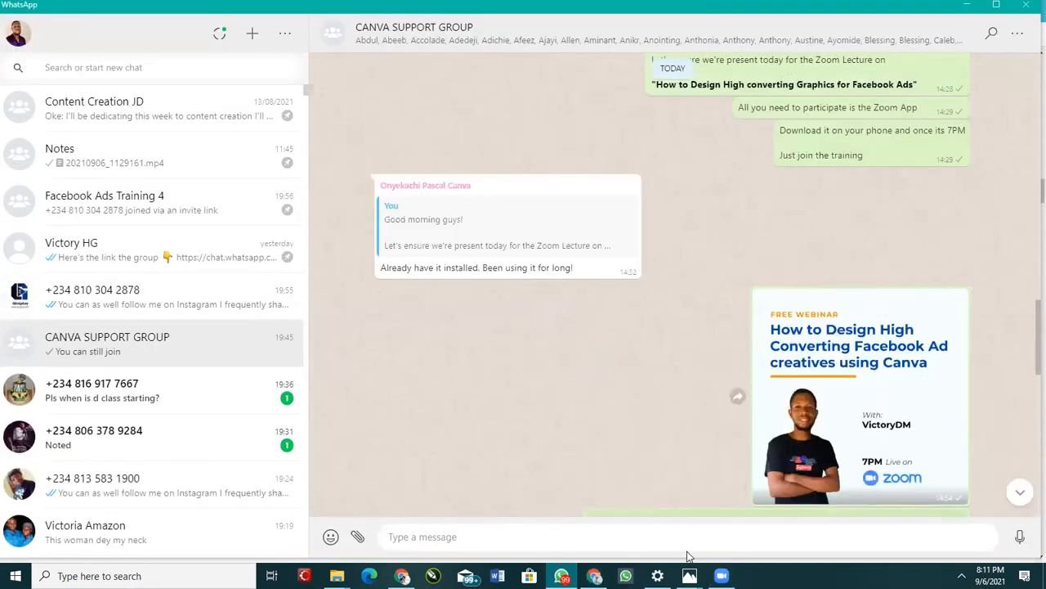